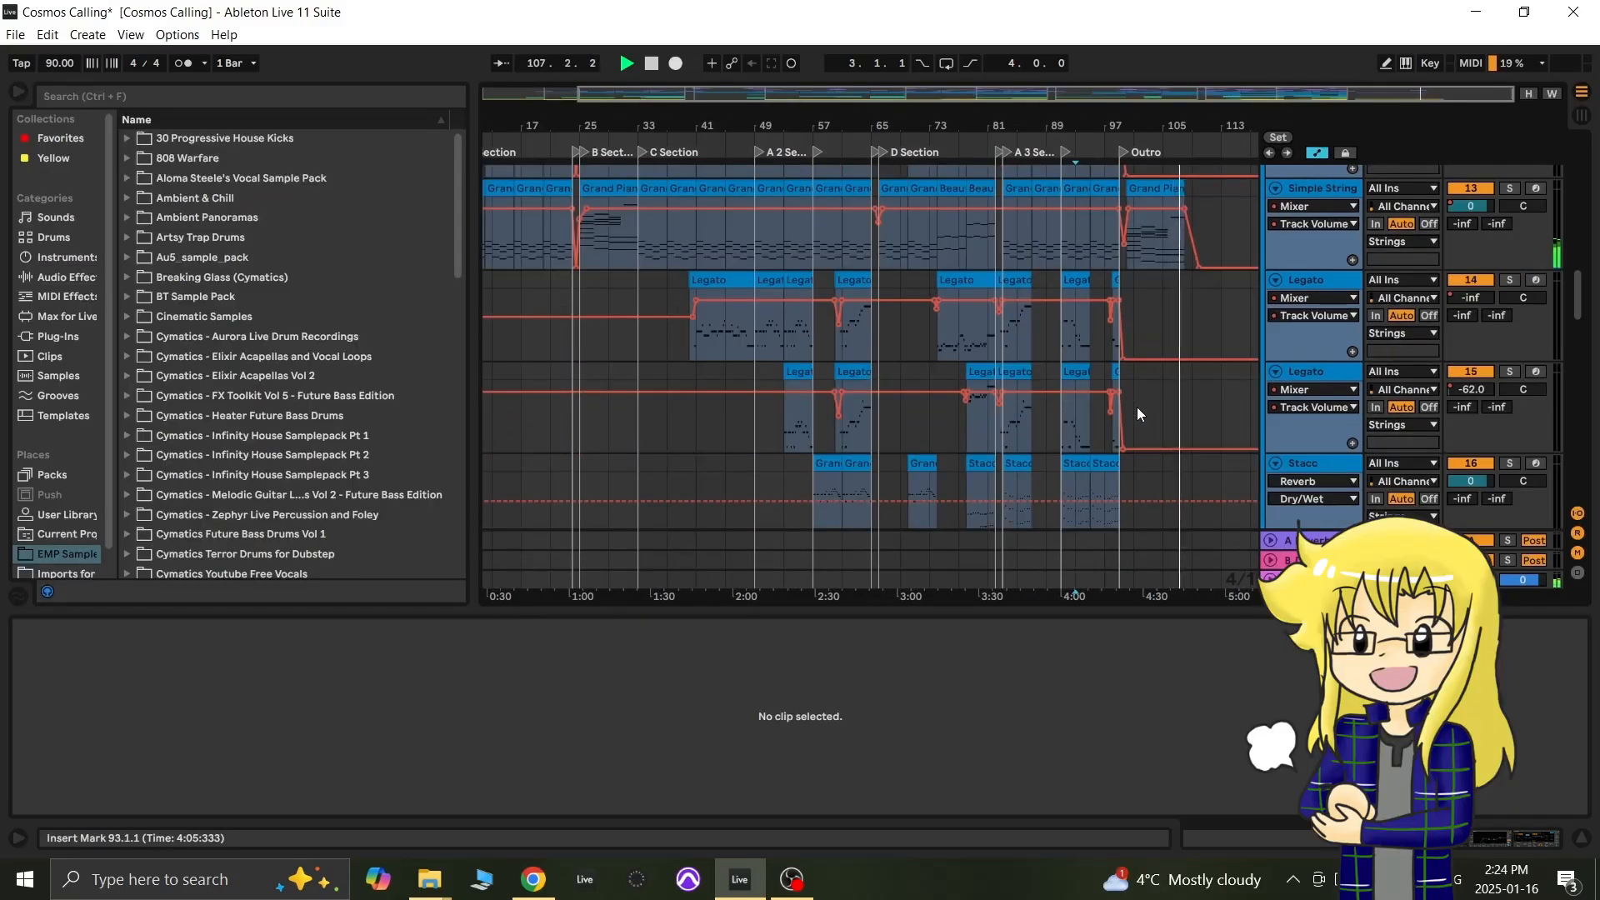
Step: Enlarge the arrangement area by shrinking the clip detail view and review the drum tracks across all sections
{"action": "scroll", "coordinate": [1137, 408], "scroll_direction": "up", "scroll_amount": 10}
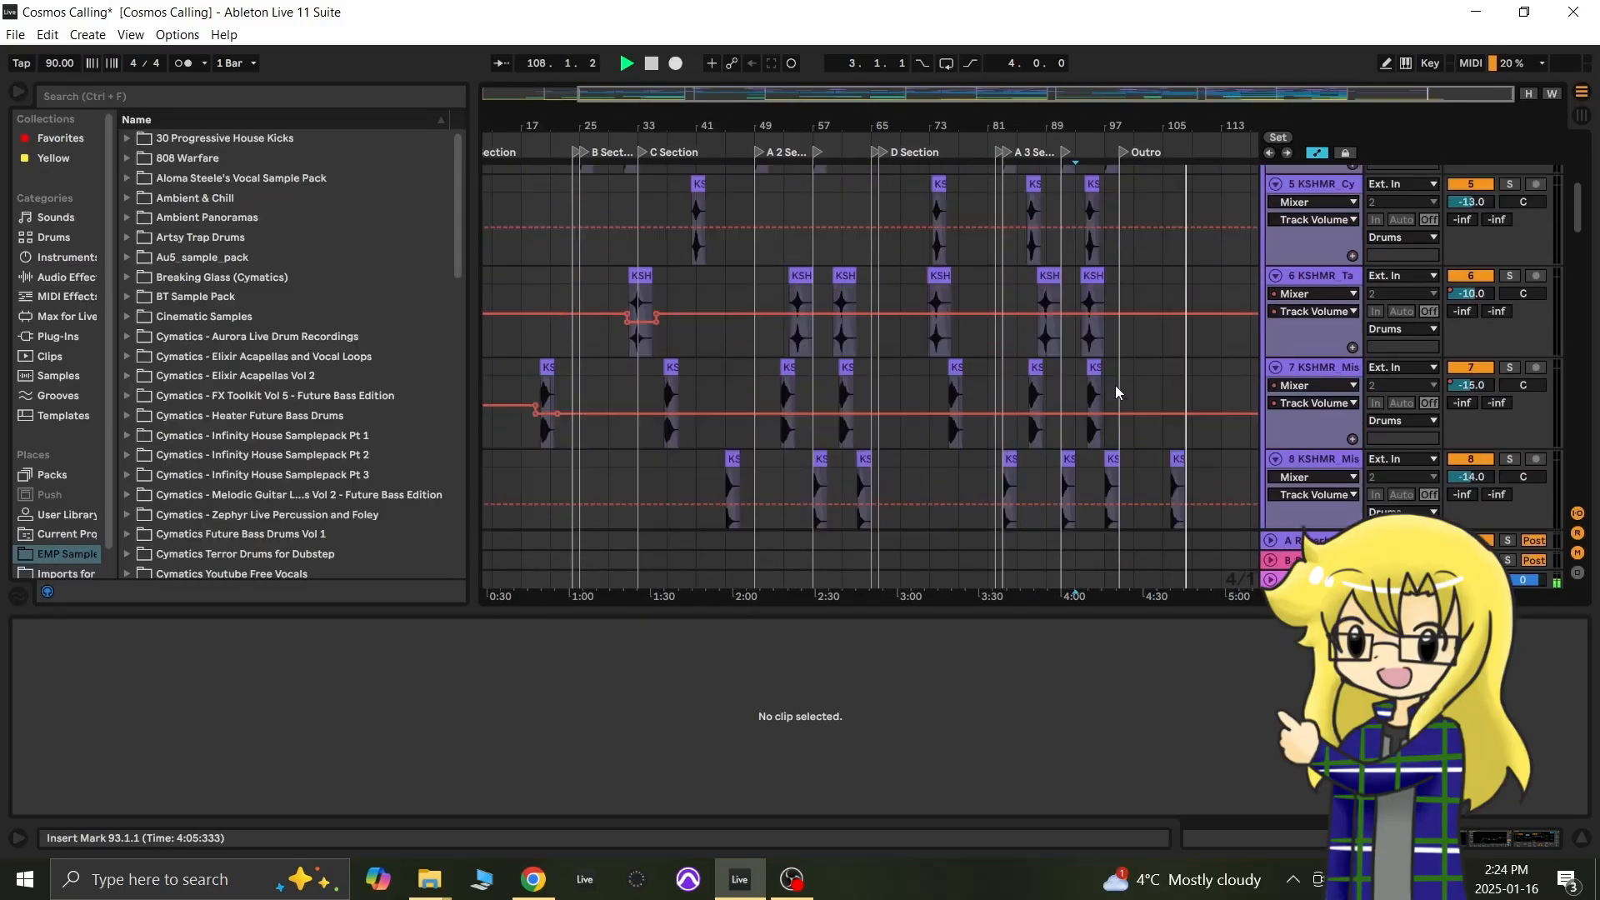
{"action": "scroll", "coordinate": [1114, 387], "scroll_direction": "down", "scroll_amount": 2}
{"action": "scroll", "coordinate": [1115, 387], "scroll_direction": "down", "scroll_amount": 2}
{"action": "left_click_drag", "start_coordinate": [1072, 612], "coordinate": [1074, 816]}
{"action": "scroll", "coordinate": [1213, 567], "scroll_direction": "up", "scroll_amount": 6}
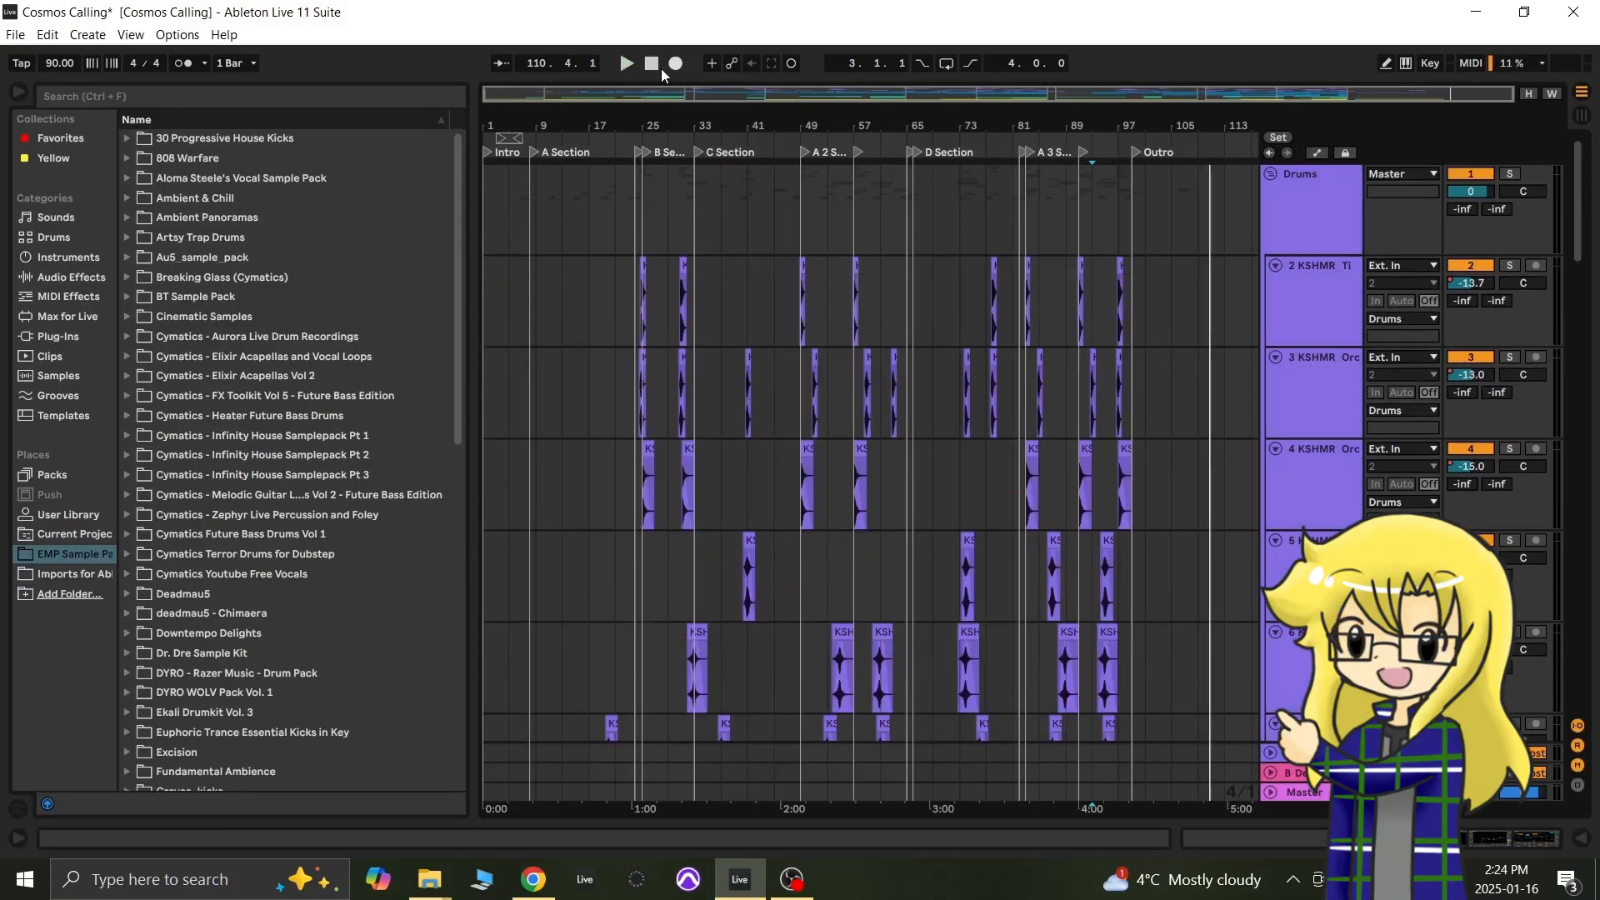
{"action": "key", "text": "Tab"}
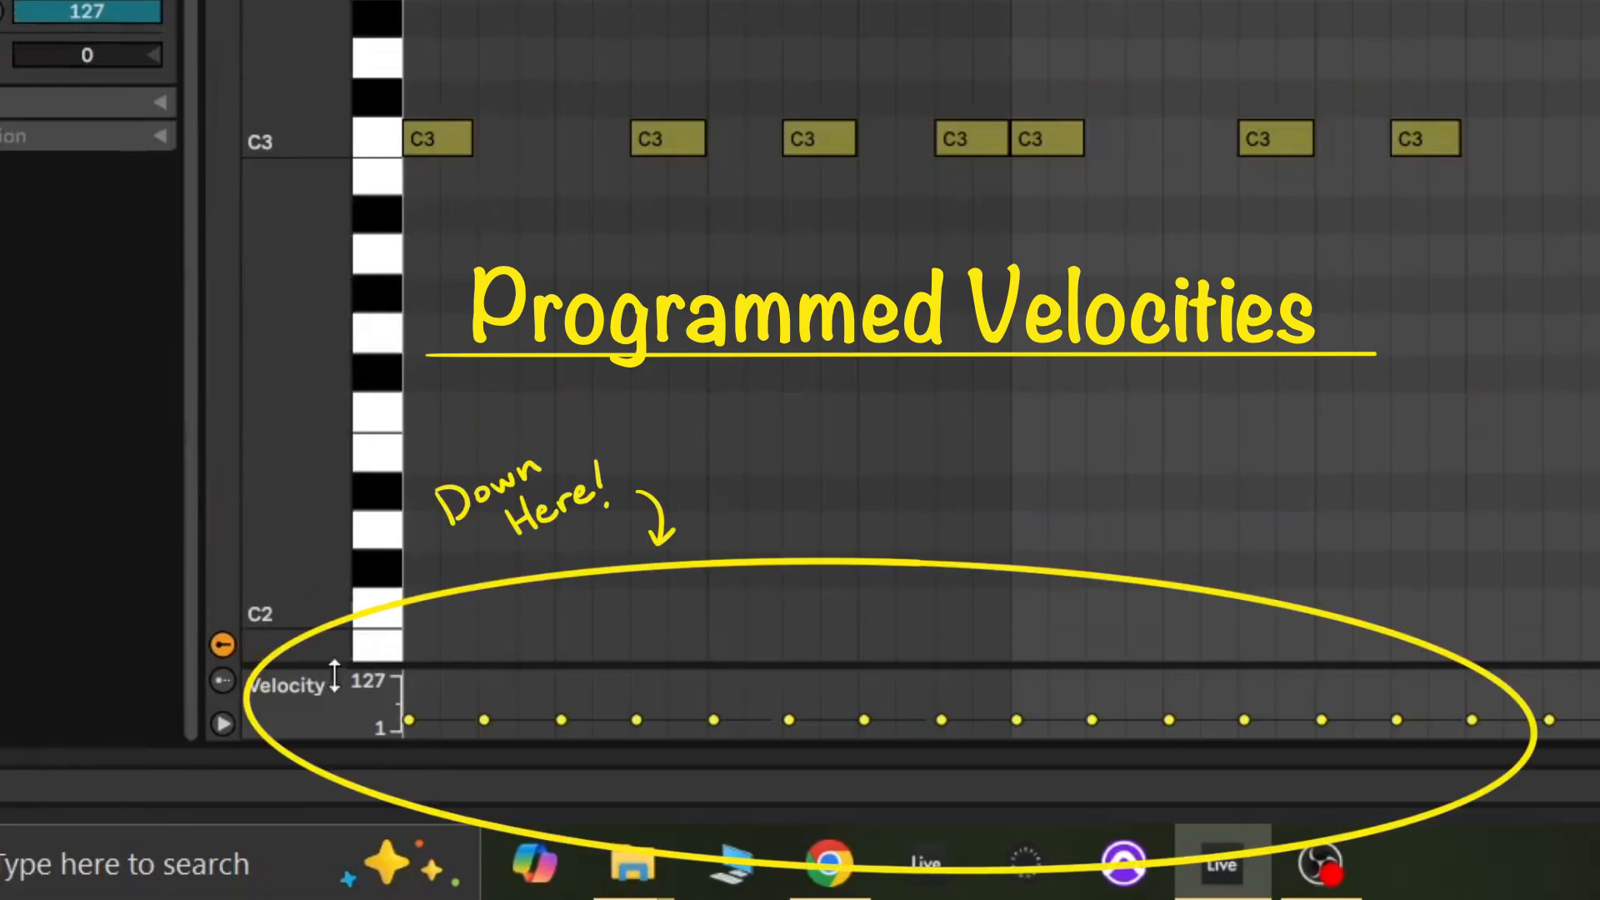
Step: Examine the velocities of the programmed notes in the Grand Piano 6 clip one by one
{"action": "left_click", "coordinate": [411, 720]}
{"action": "left_click", "coordinate": [485, 720]}
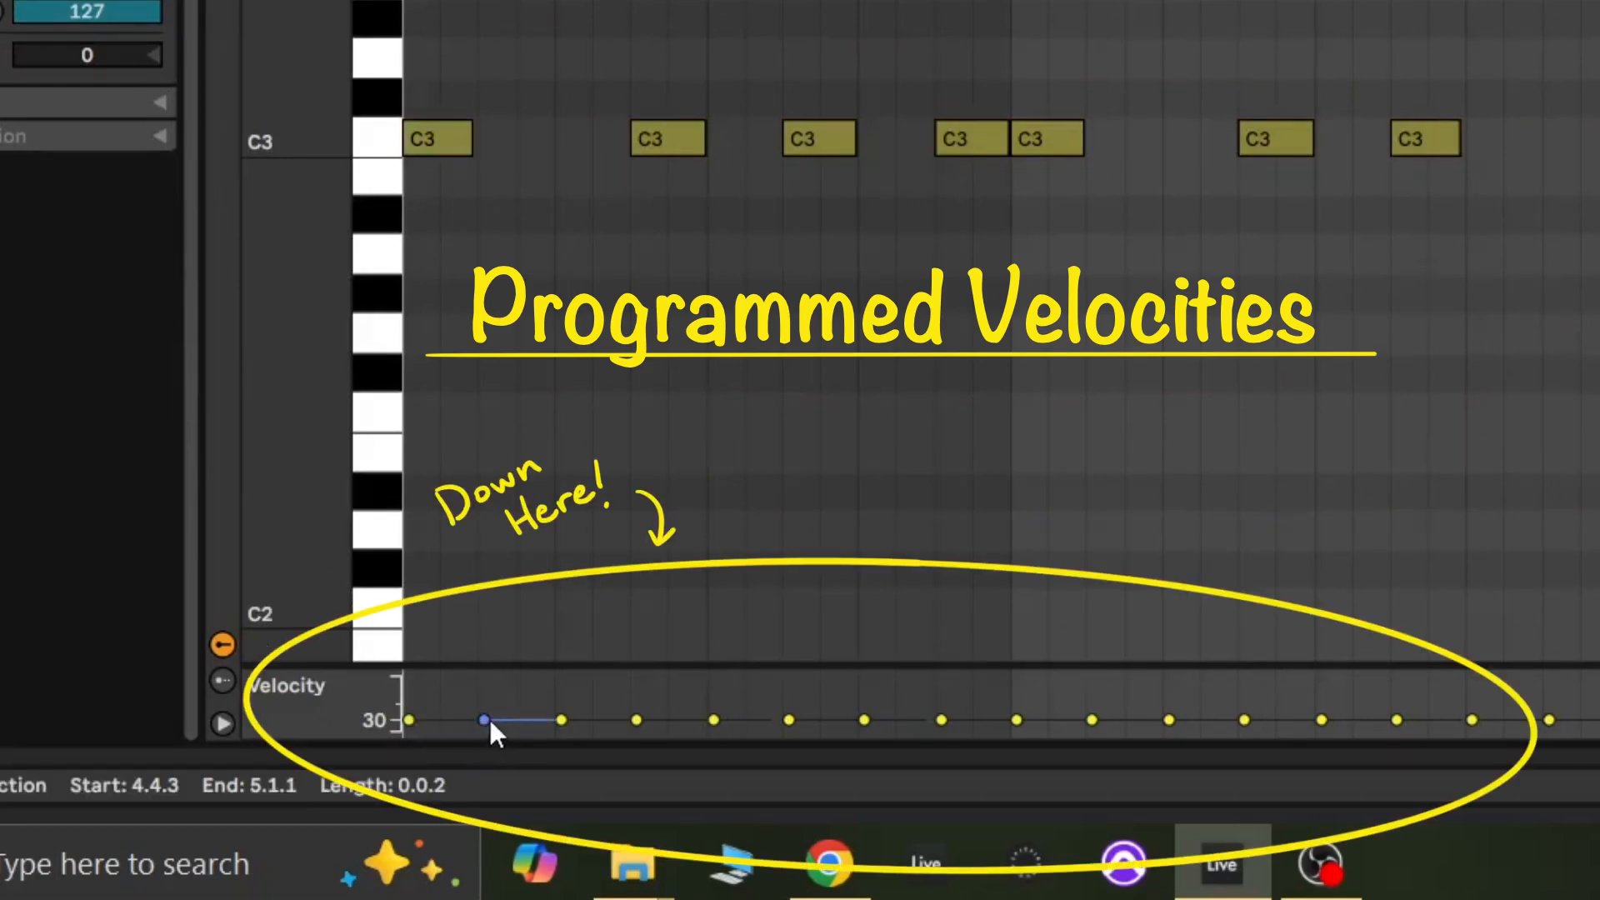
{"action": "left_click", "coordinate": [561, 720]}
{"action": "left_click", "coordinate": [636, 719]}
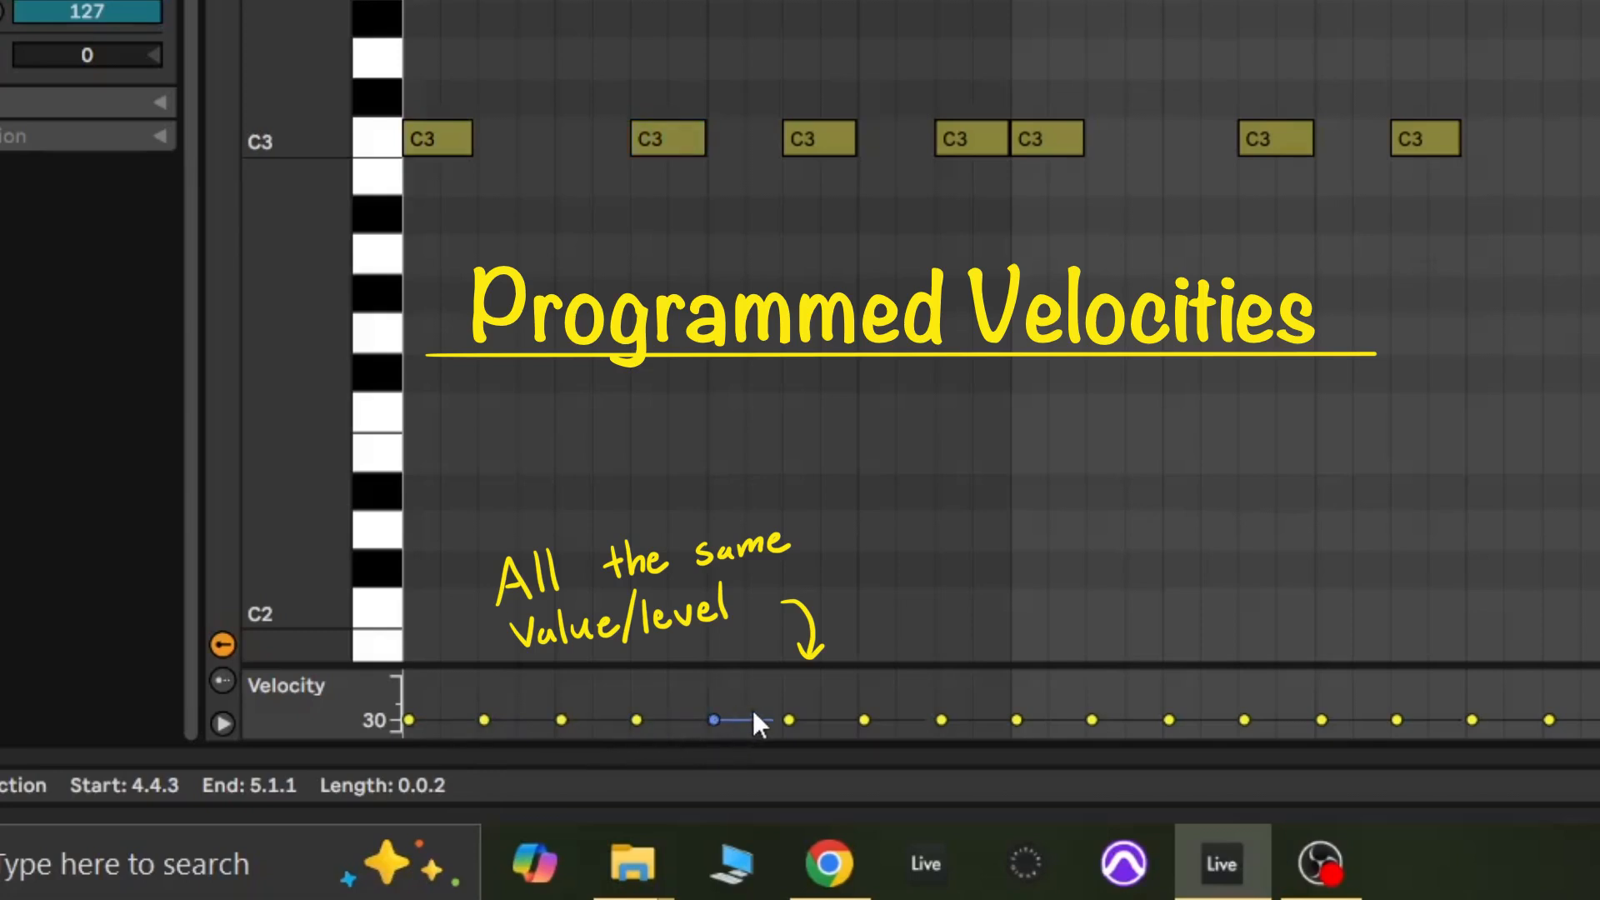
{"action": "left_click", "coordinate": [787, 720]}
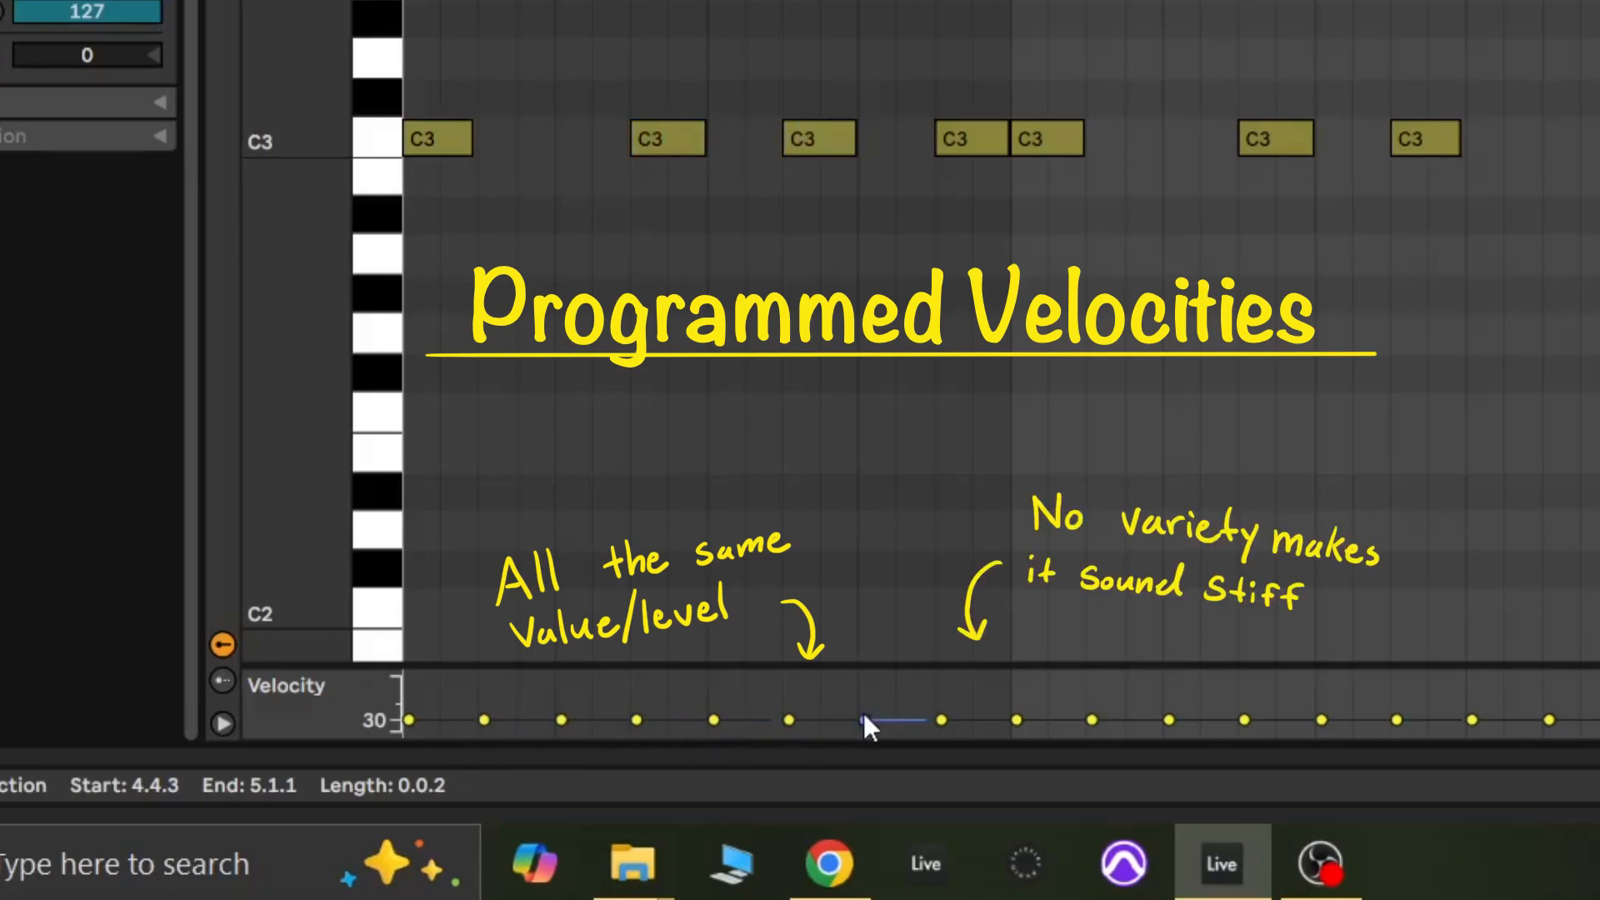
{"action": "left_click", "coordinate": [940, 720]}
{"action": "left_click", "coordinate": [1013, 720]}
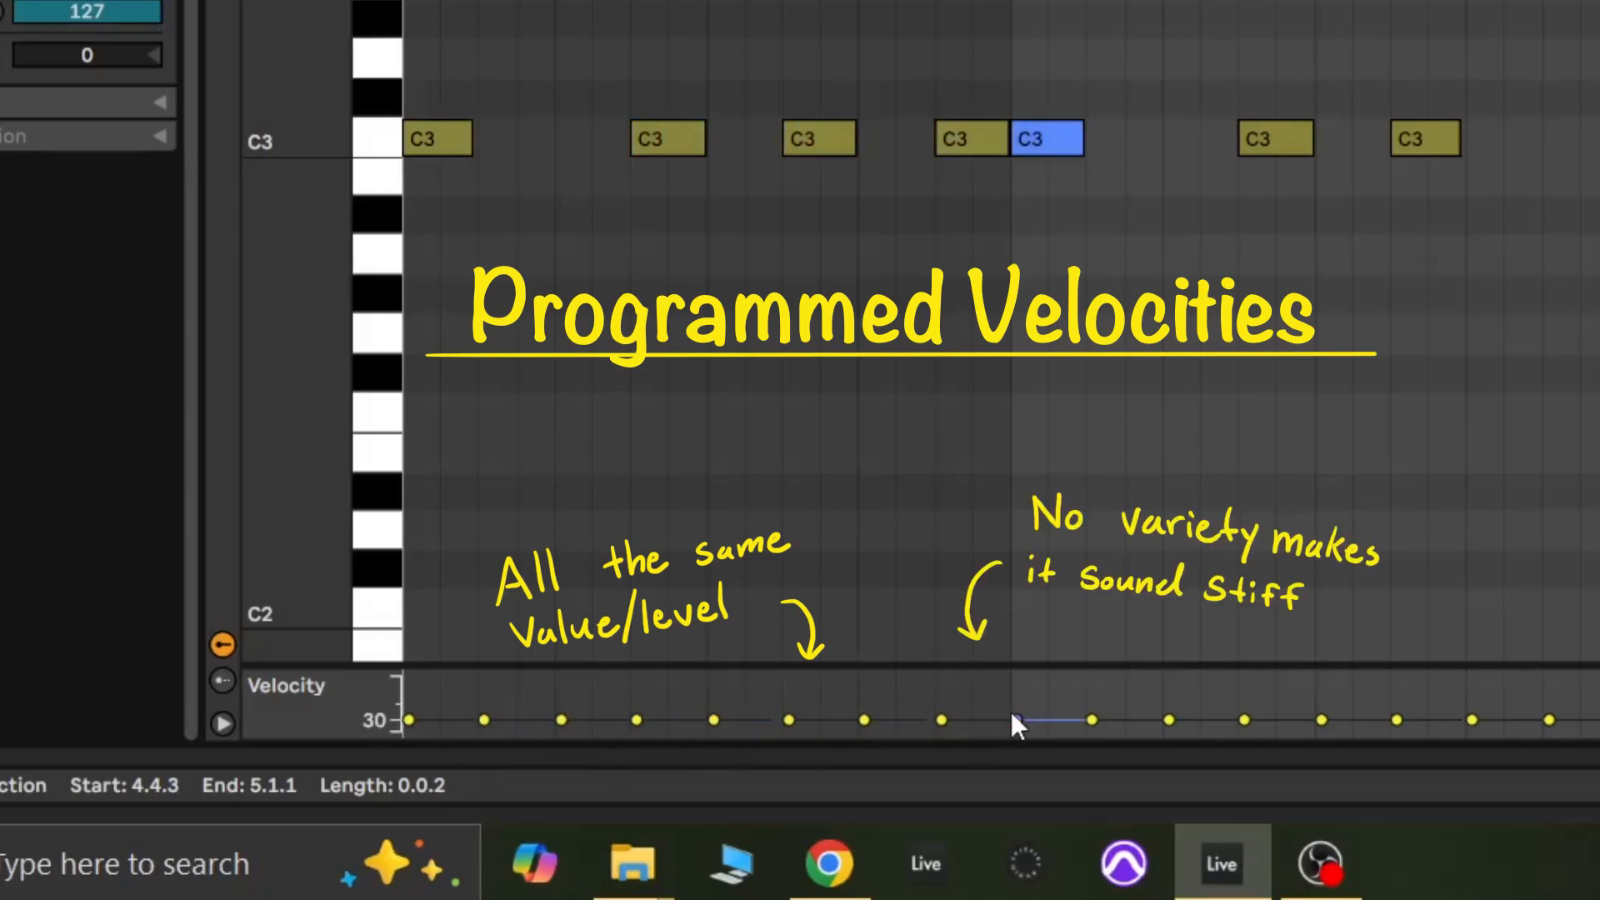
{"action": "left_click", "coordinate": [1092, 720]}
{"action": "left_click", "coordinate": [408, 719]}
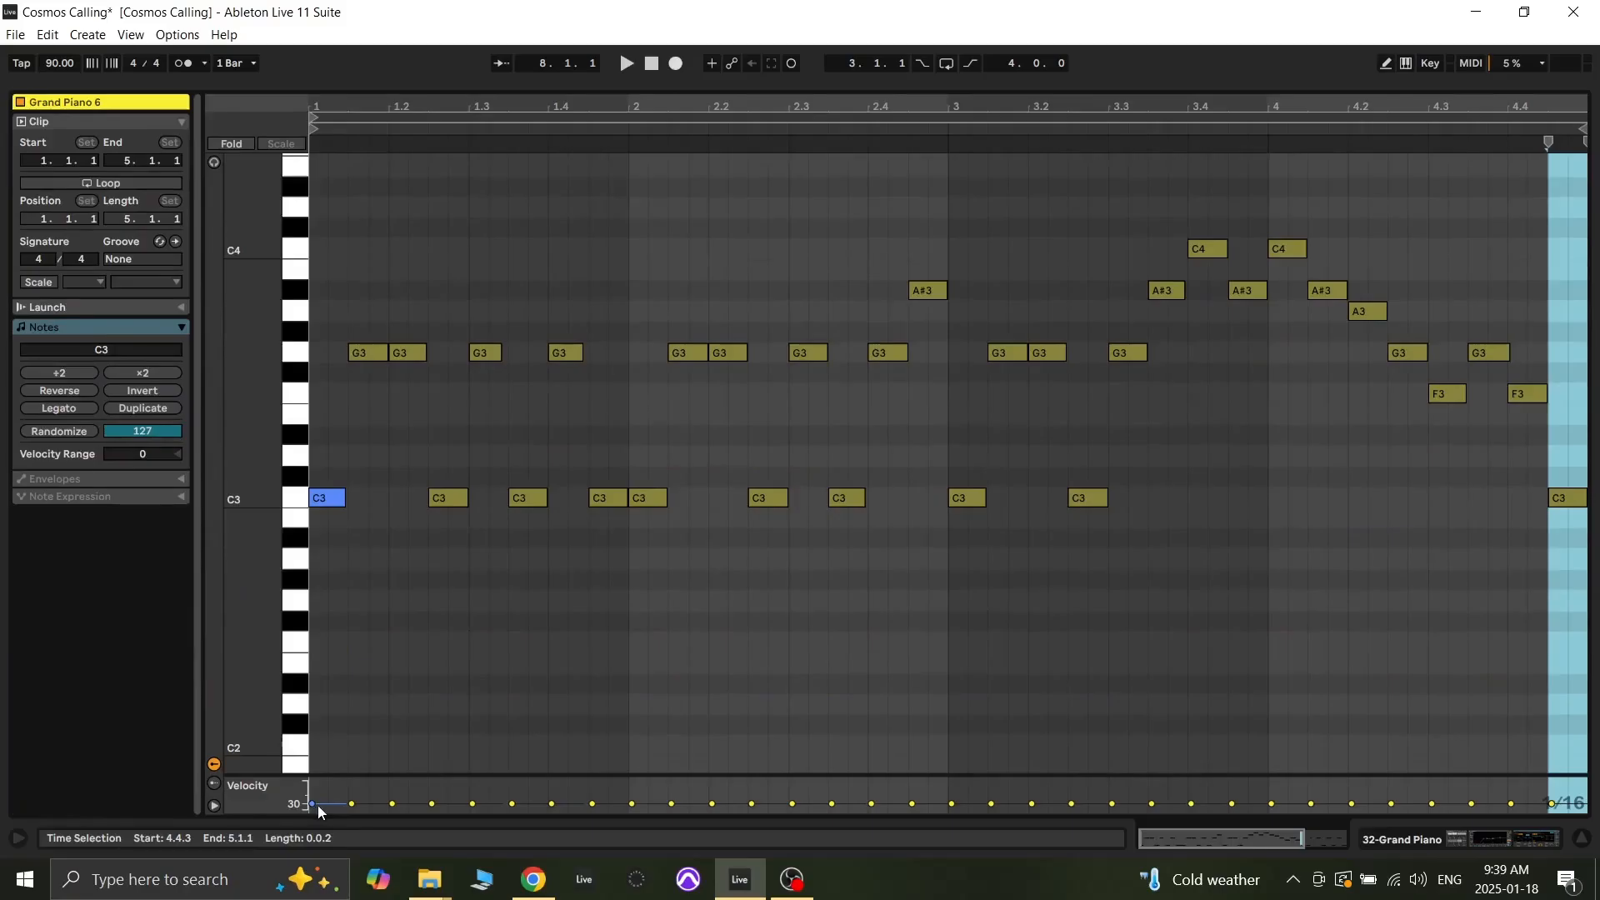
{"action": "left_click", "coordinate": [391, 803]}
{"action": "left_click", "coordinate": [509, 803]}
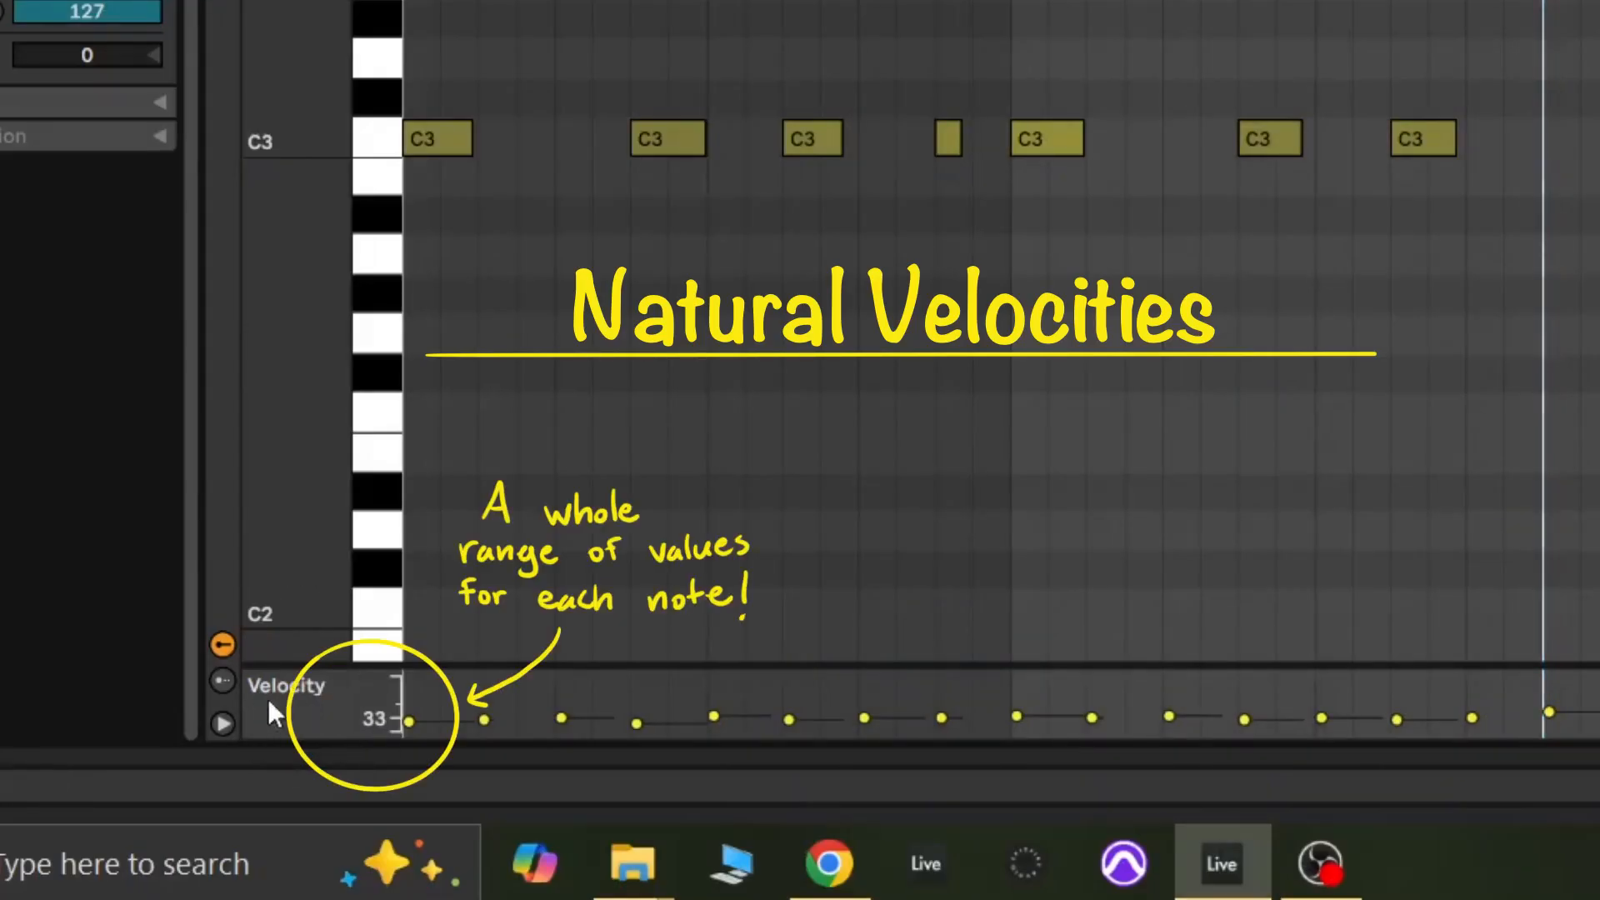
Step: Examine the note velocities of the naturally played piano clip note by note
{"action": "left_click", "coordinate": [410, 723]}
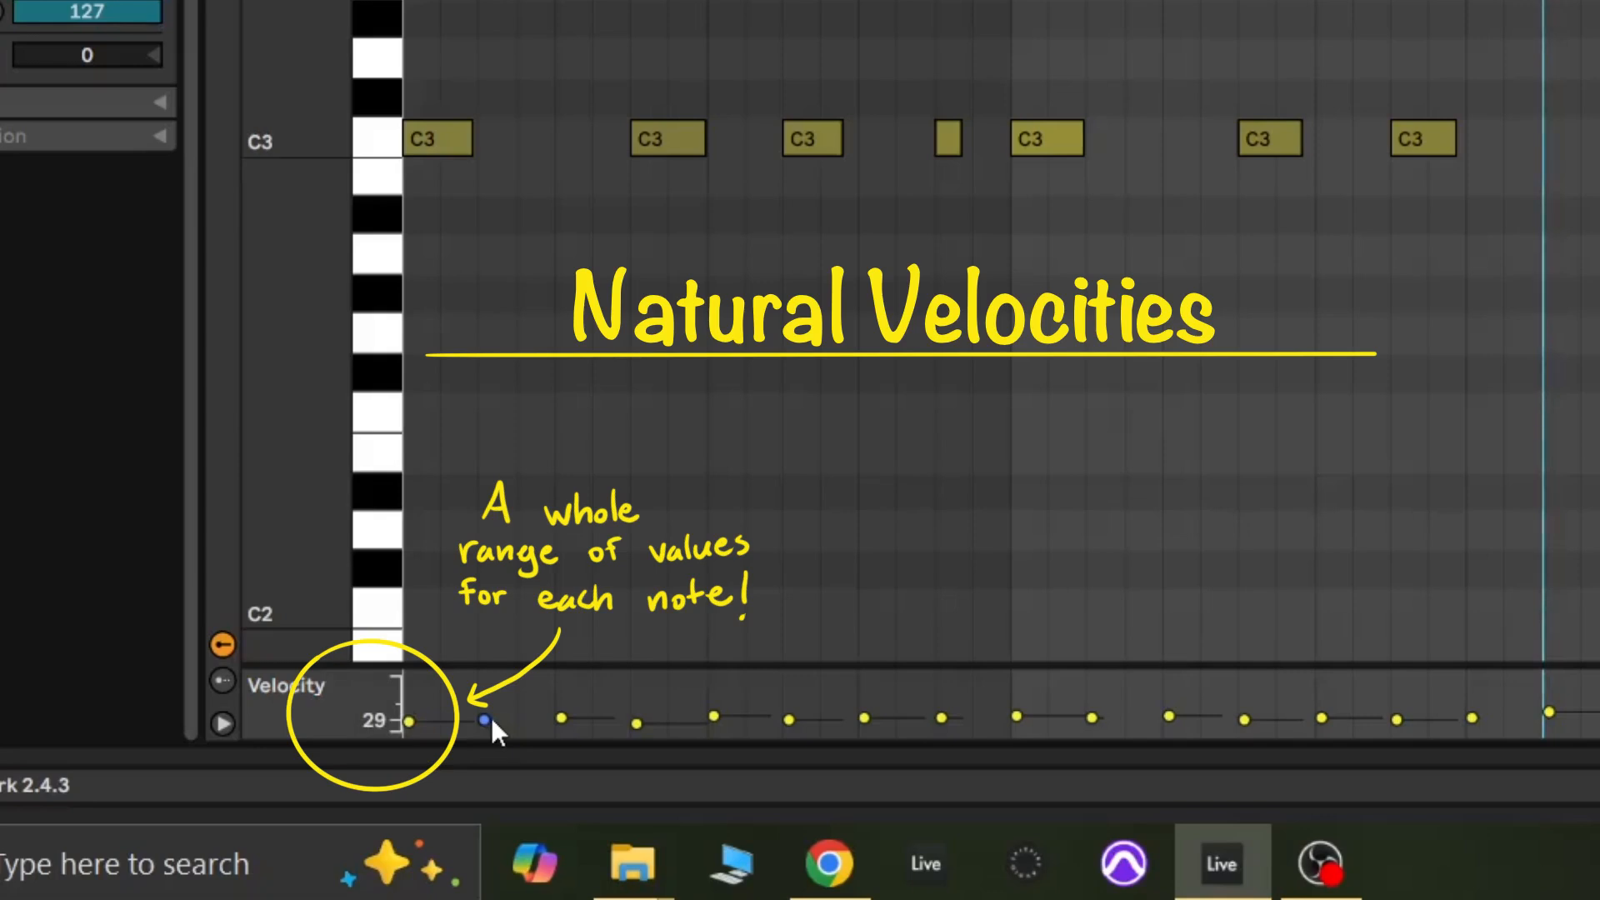
{"action": "mouse_move", "coordinate": [559, 717]}
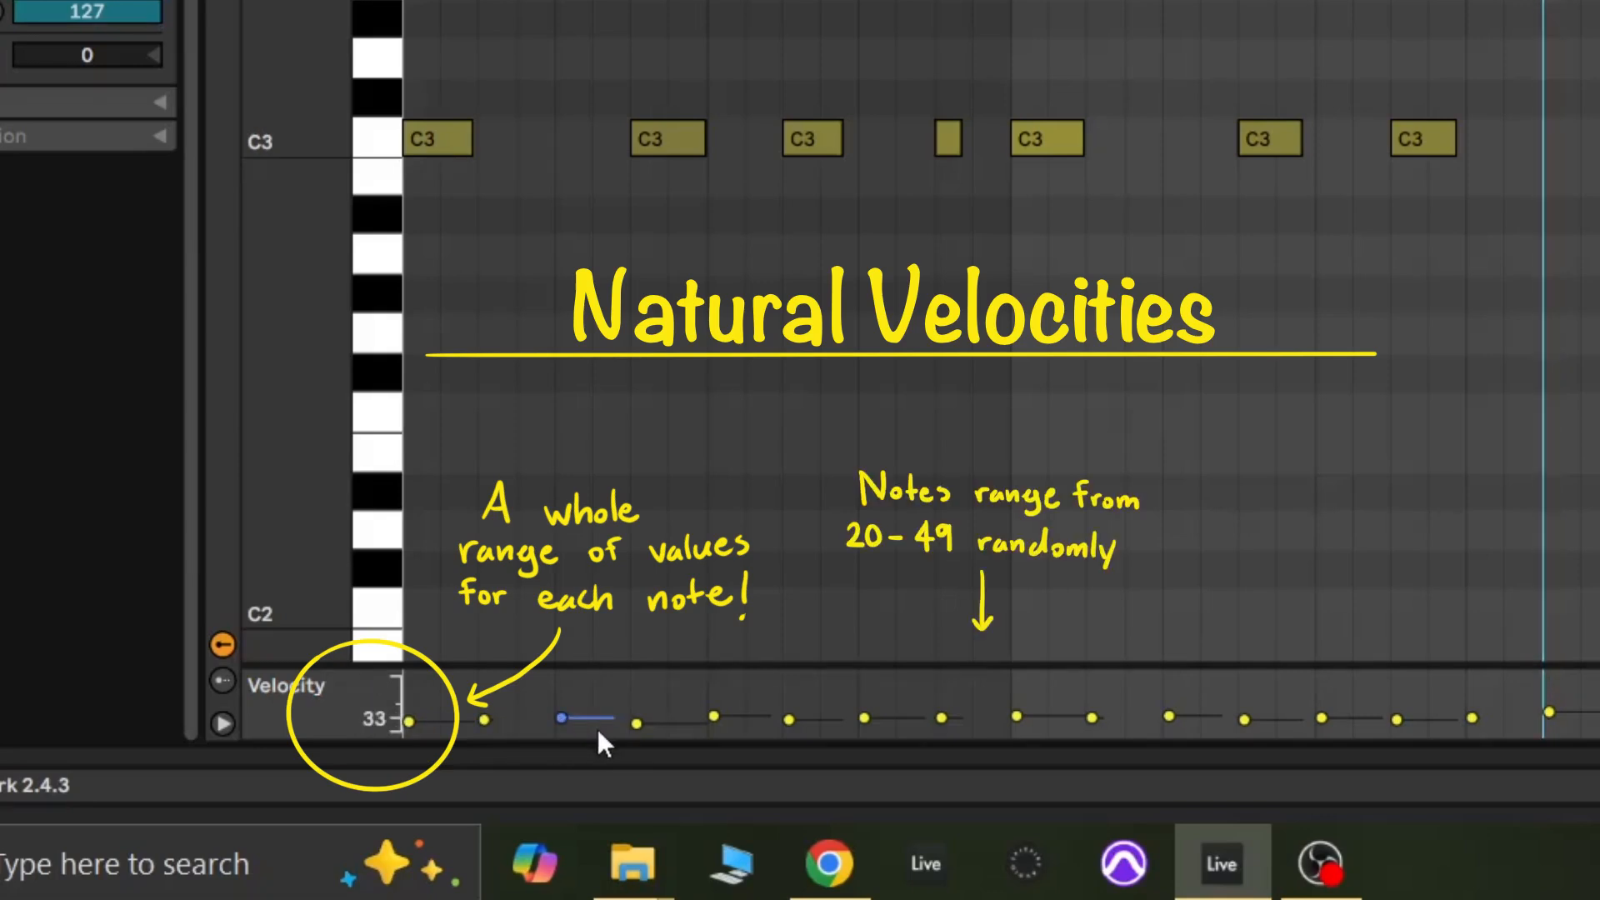
{"action": "mouse_move", "coordinate": [637, 723]}
{"action": "mouse_move", "coordinate": [711, 715]}
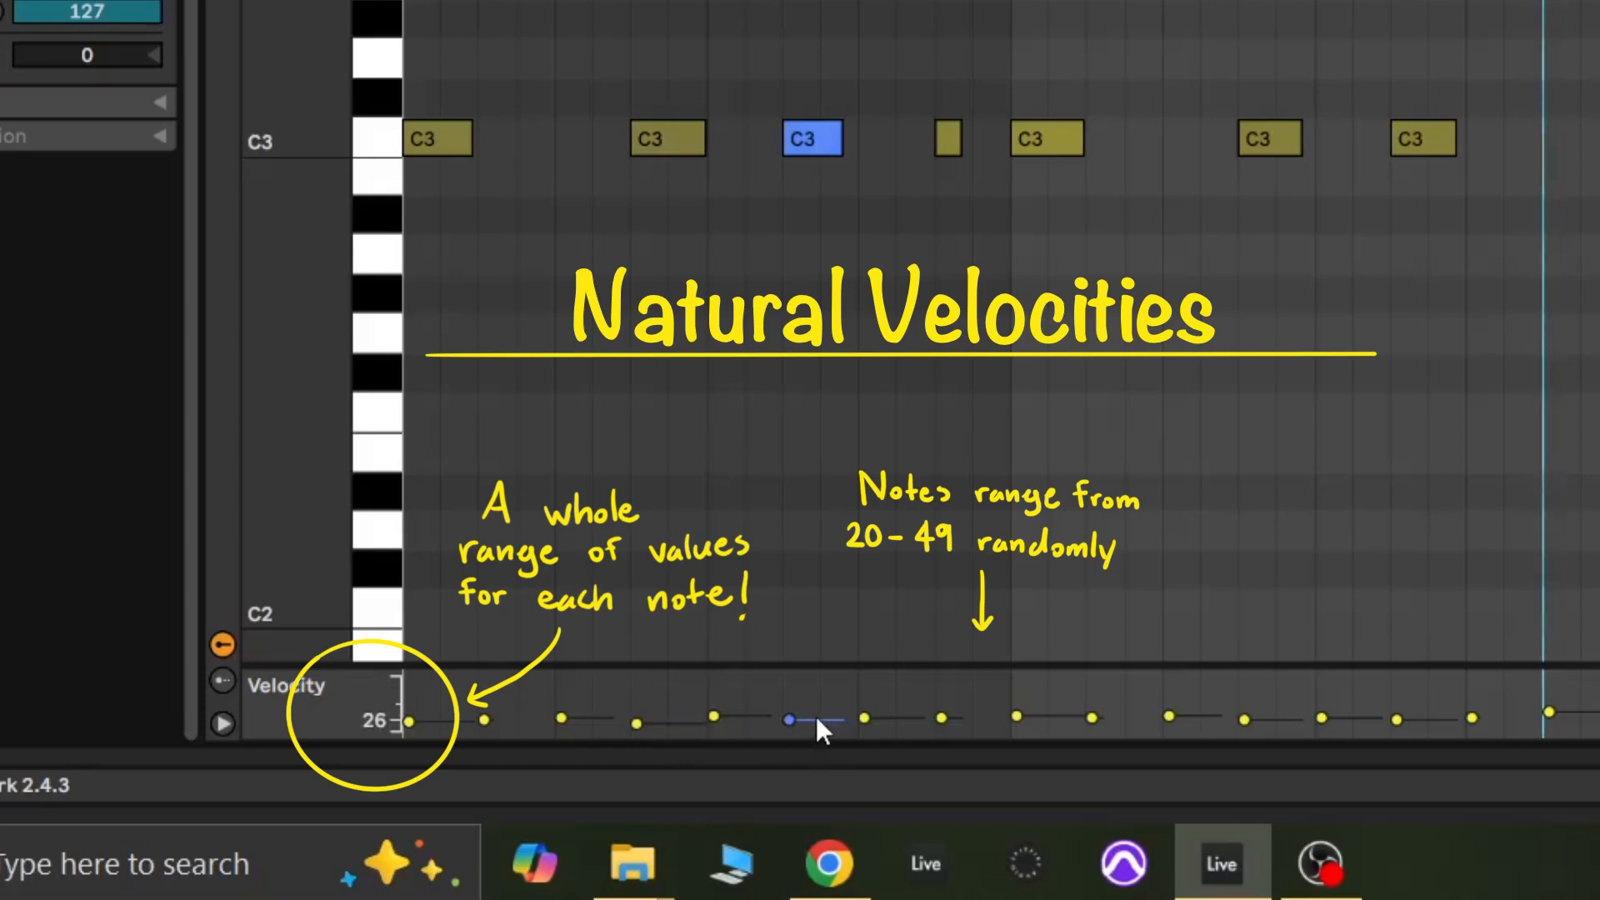
{"action": "mouse_move", "coordinate": [856, 717]}
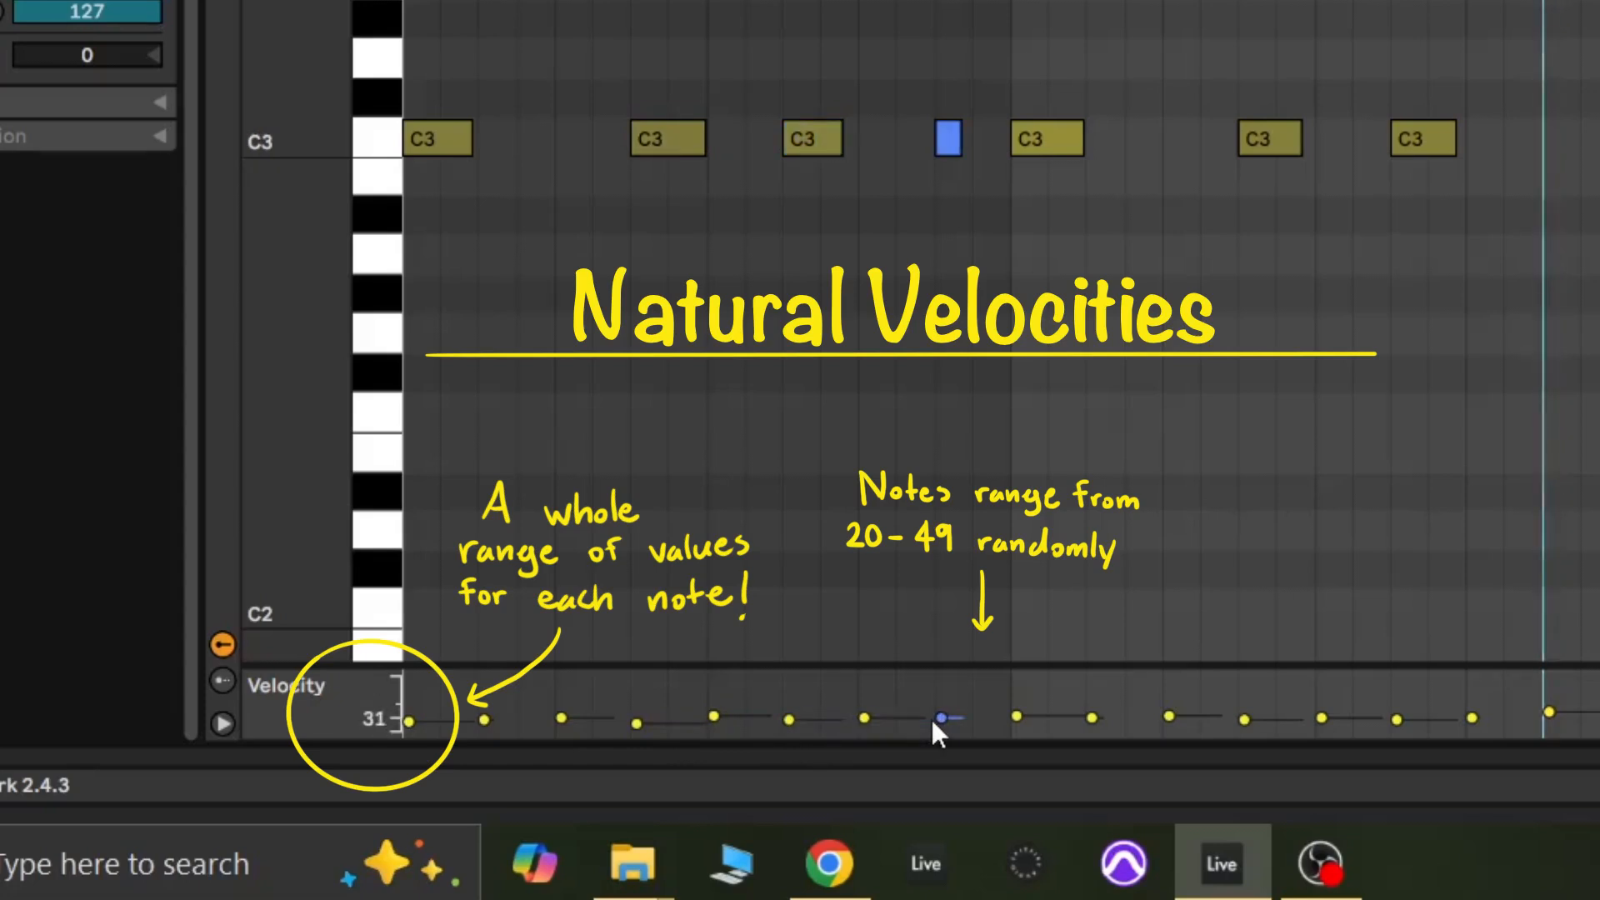
{"action": "mouse_move", "coordinate": [1008, 712]}
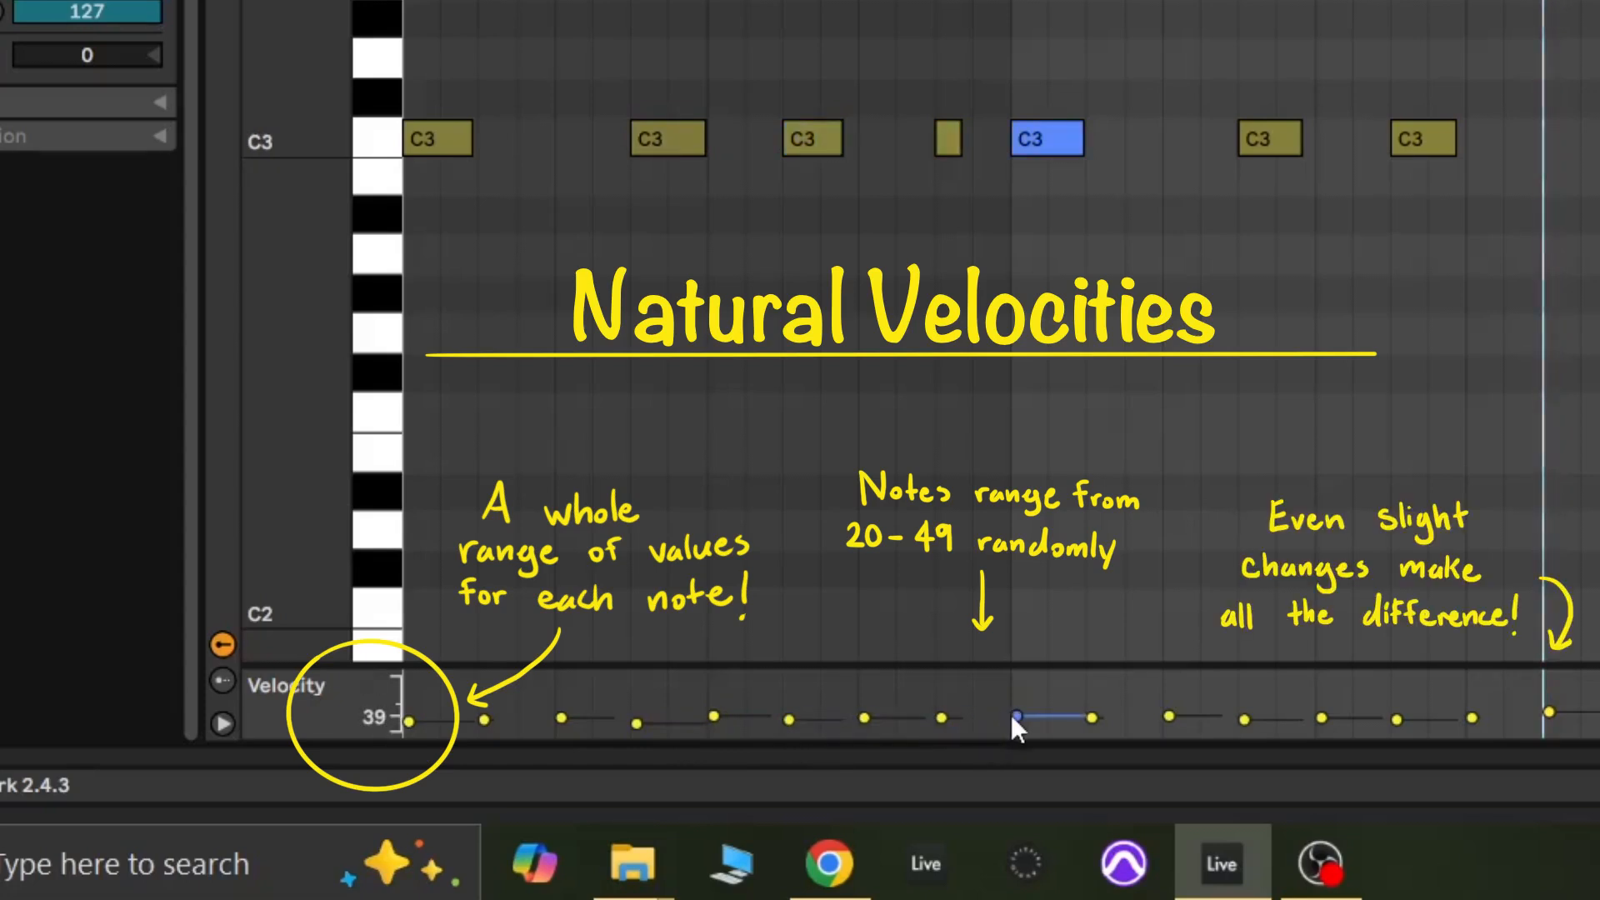
{"action": "mouse_move", "coordinate": [1093, 714]}
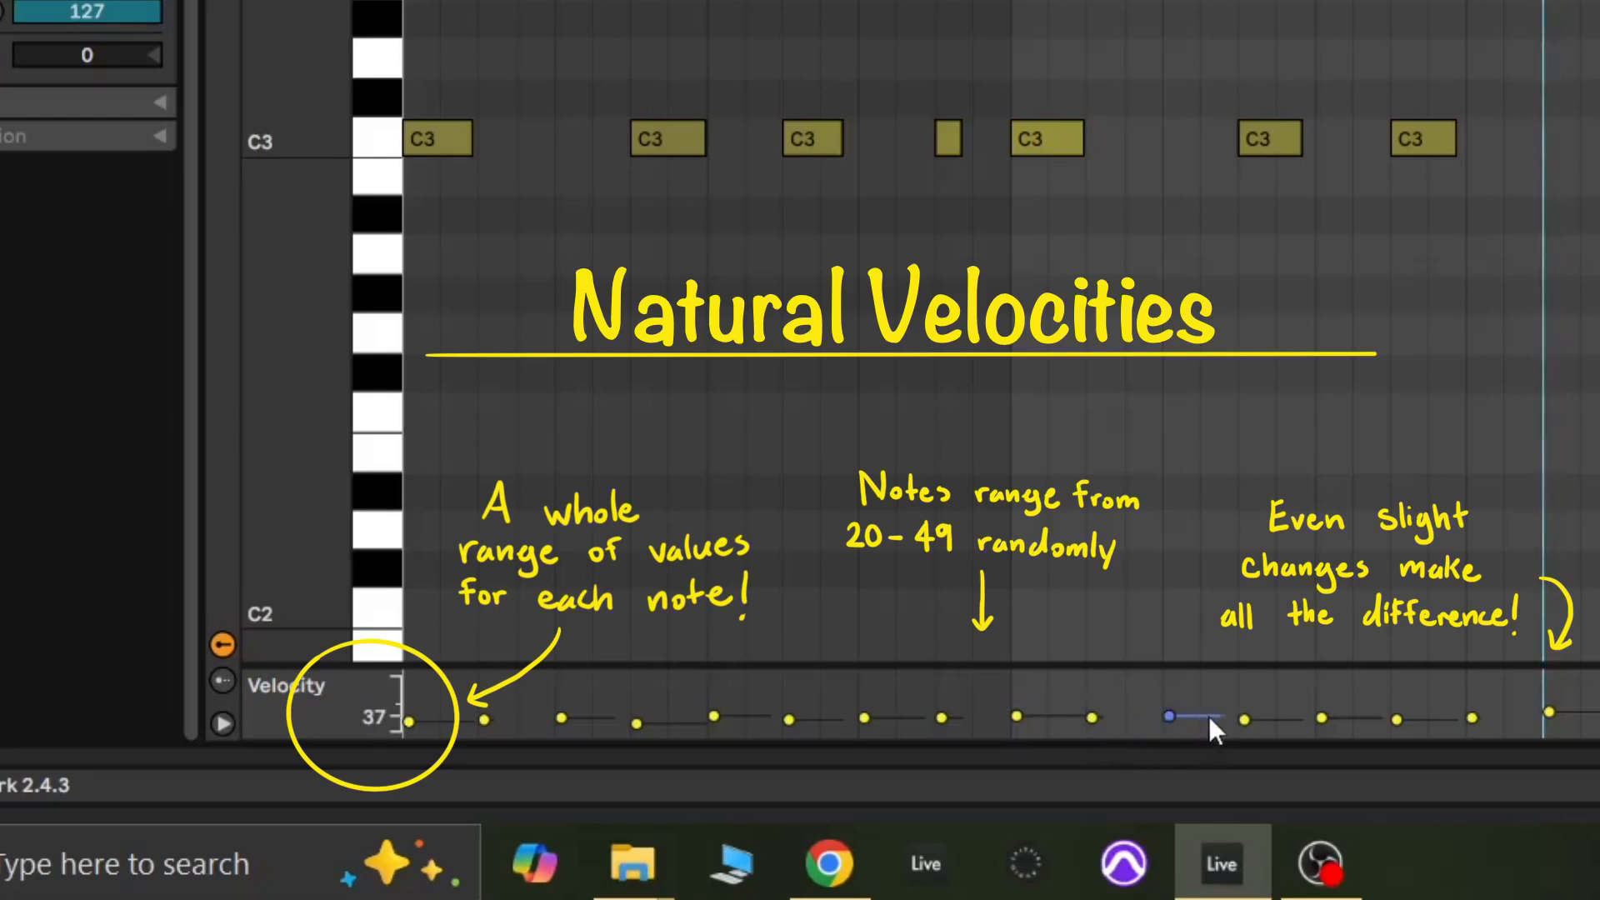
{"action": "mouse_move", "coordinate": [1239, 717]}
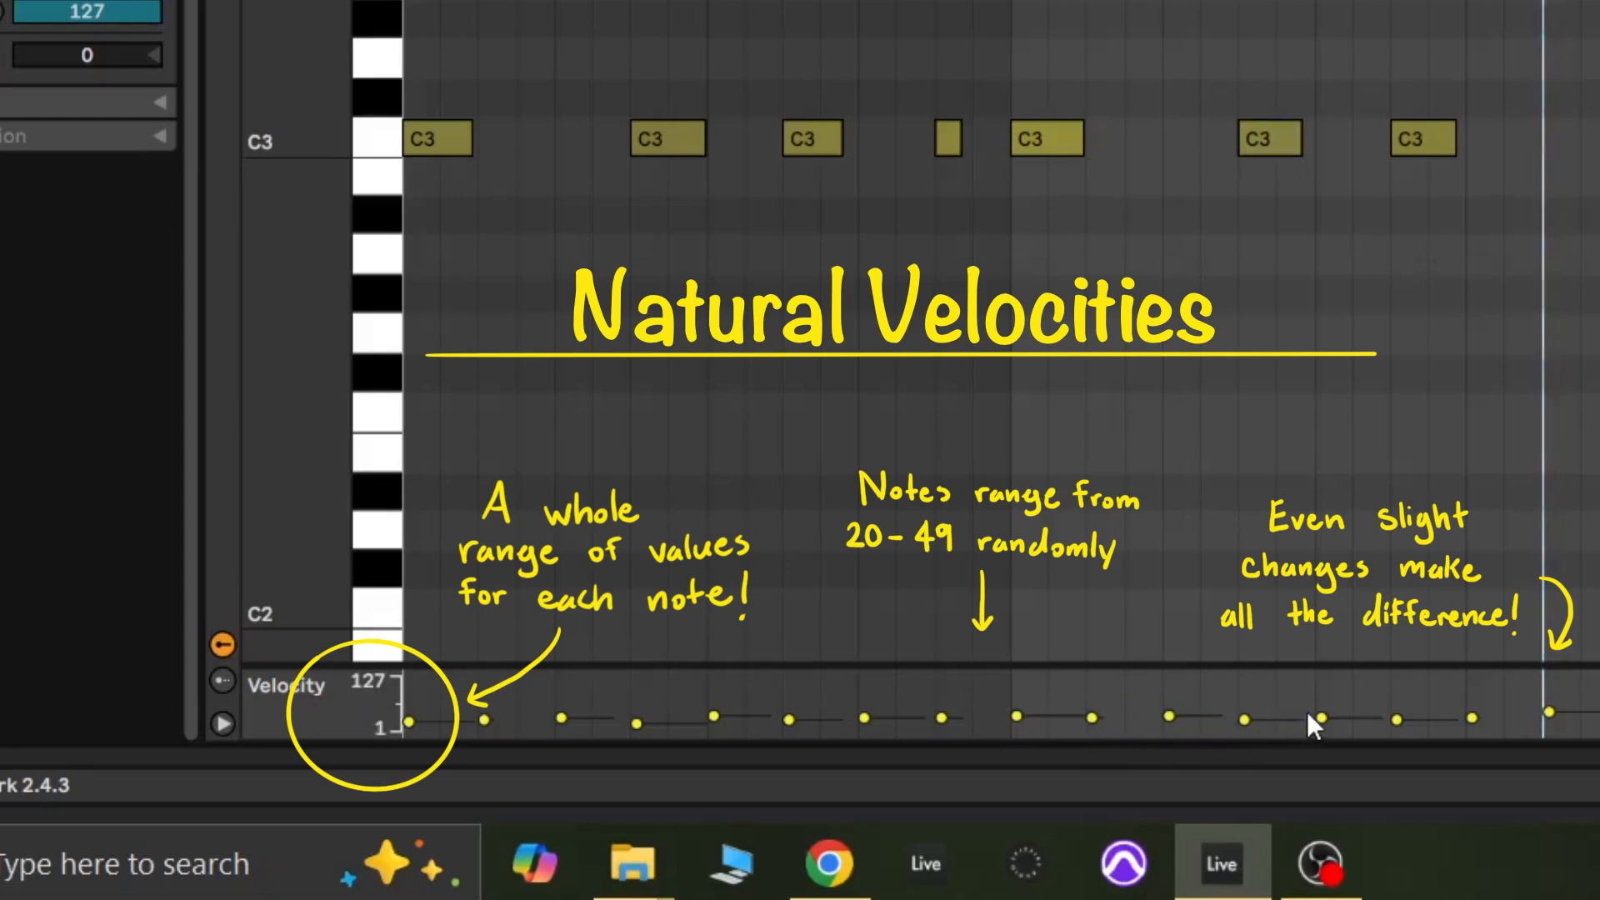
{"action": "mouse_move", "coordinate": [1395, 720]}
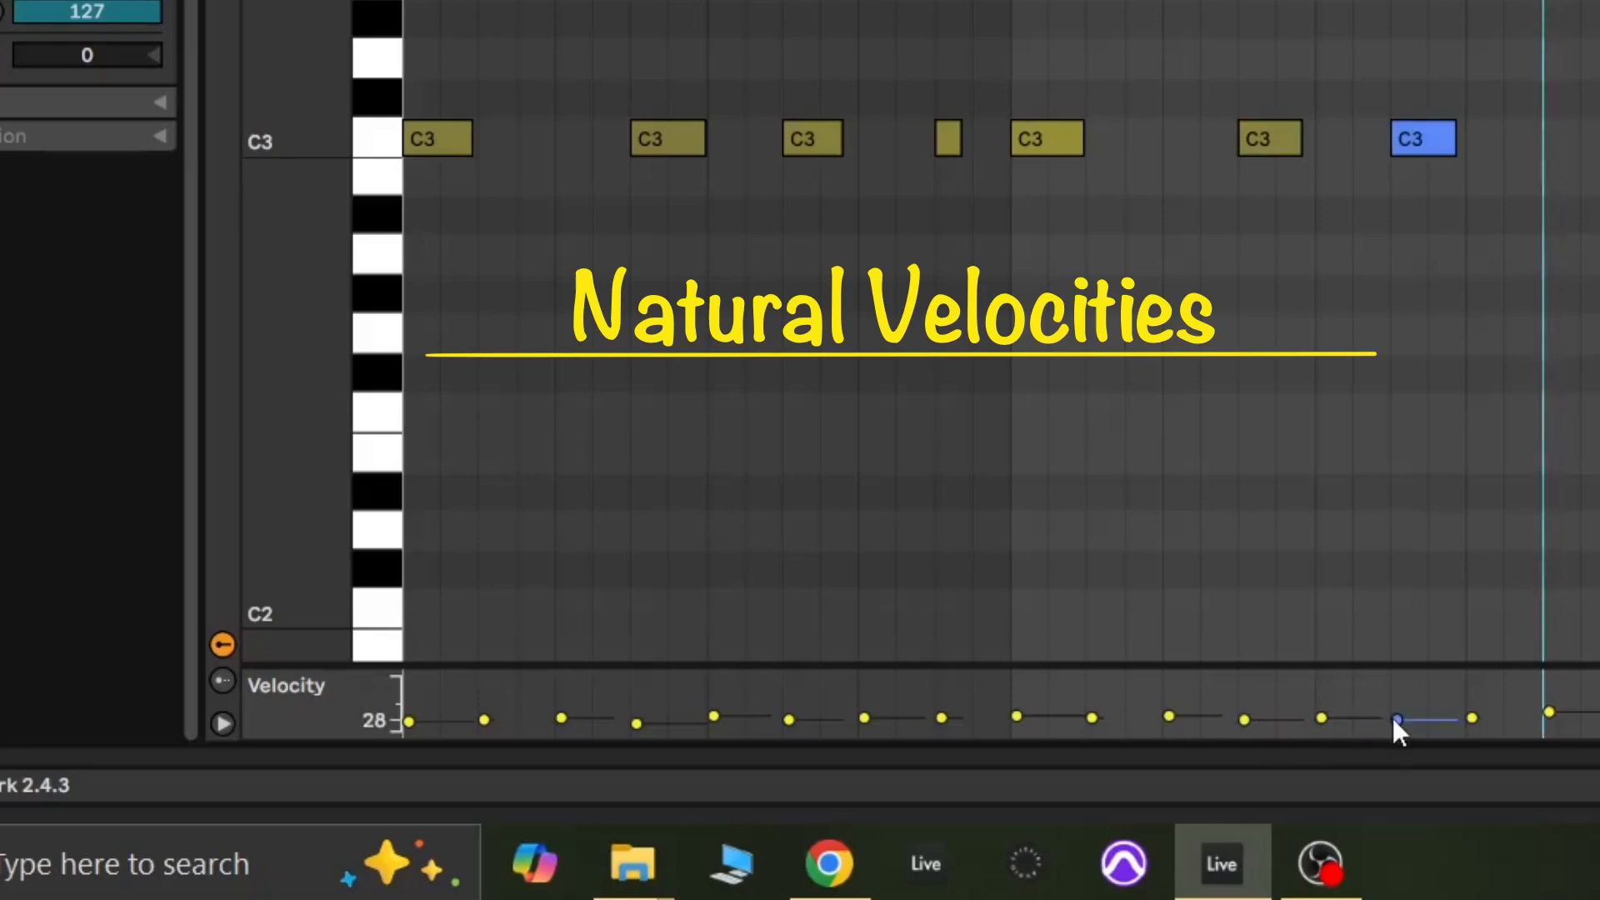
Step: Shape the first Legato track's volume automation into a fade-in from -inf dB around the start of the B Section
{"action": "left_click_drag", "start_coordinate": [799, 0], "coordinate": [800, 40]}
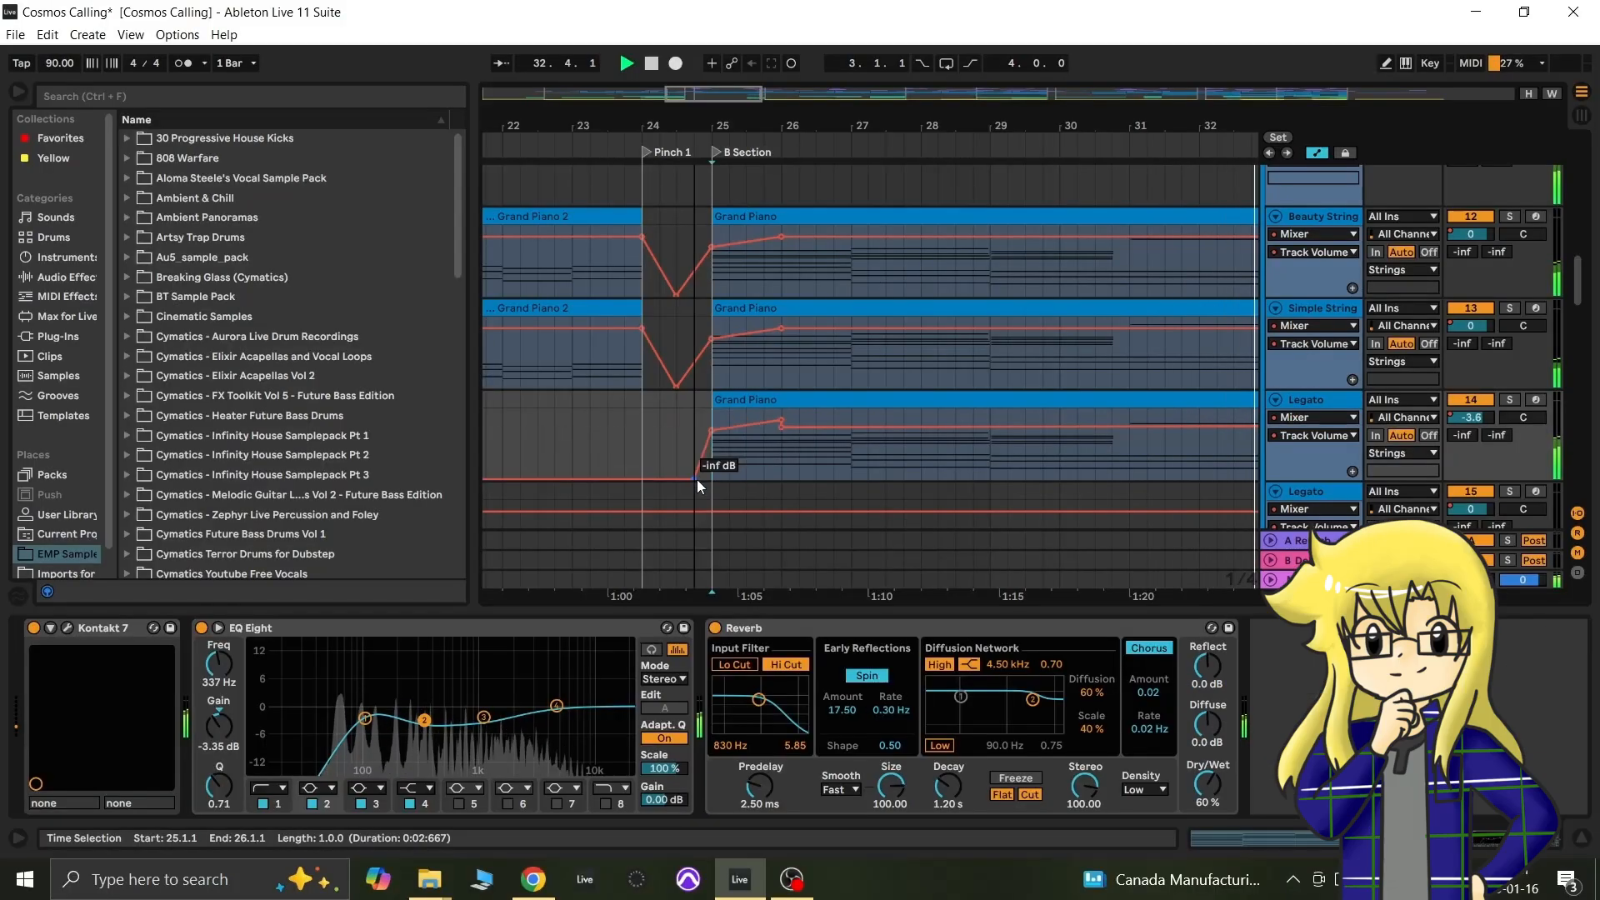
{"action": "left_click", "coordinate": [782, 420]}
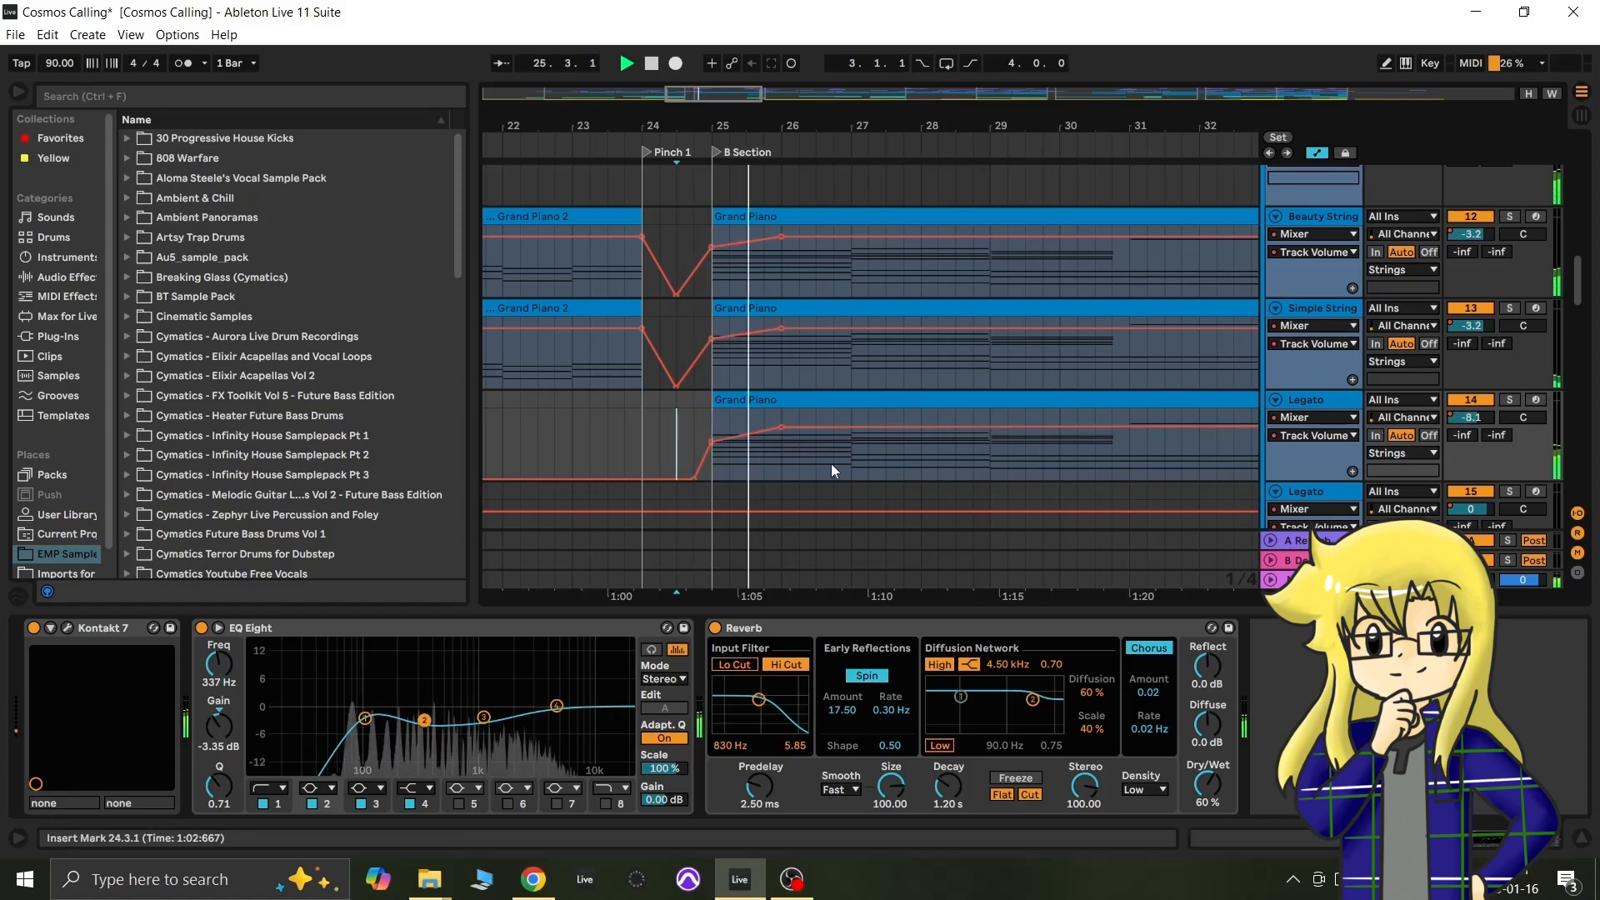
{"action": "key", "text": "Tab"}
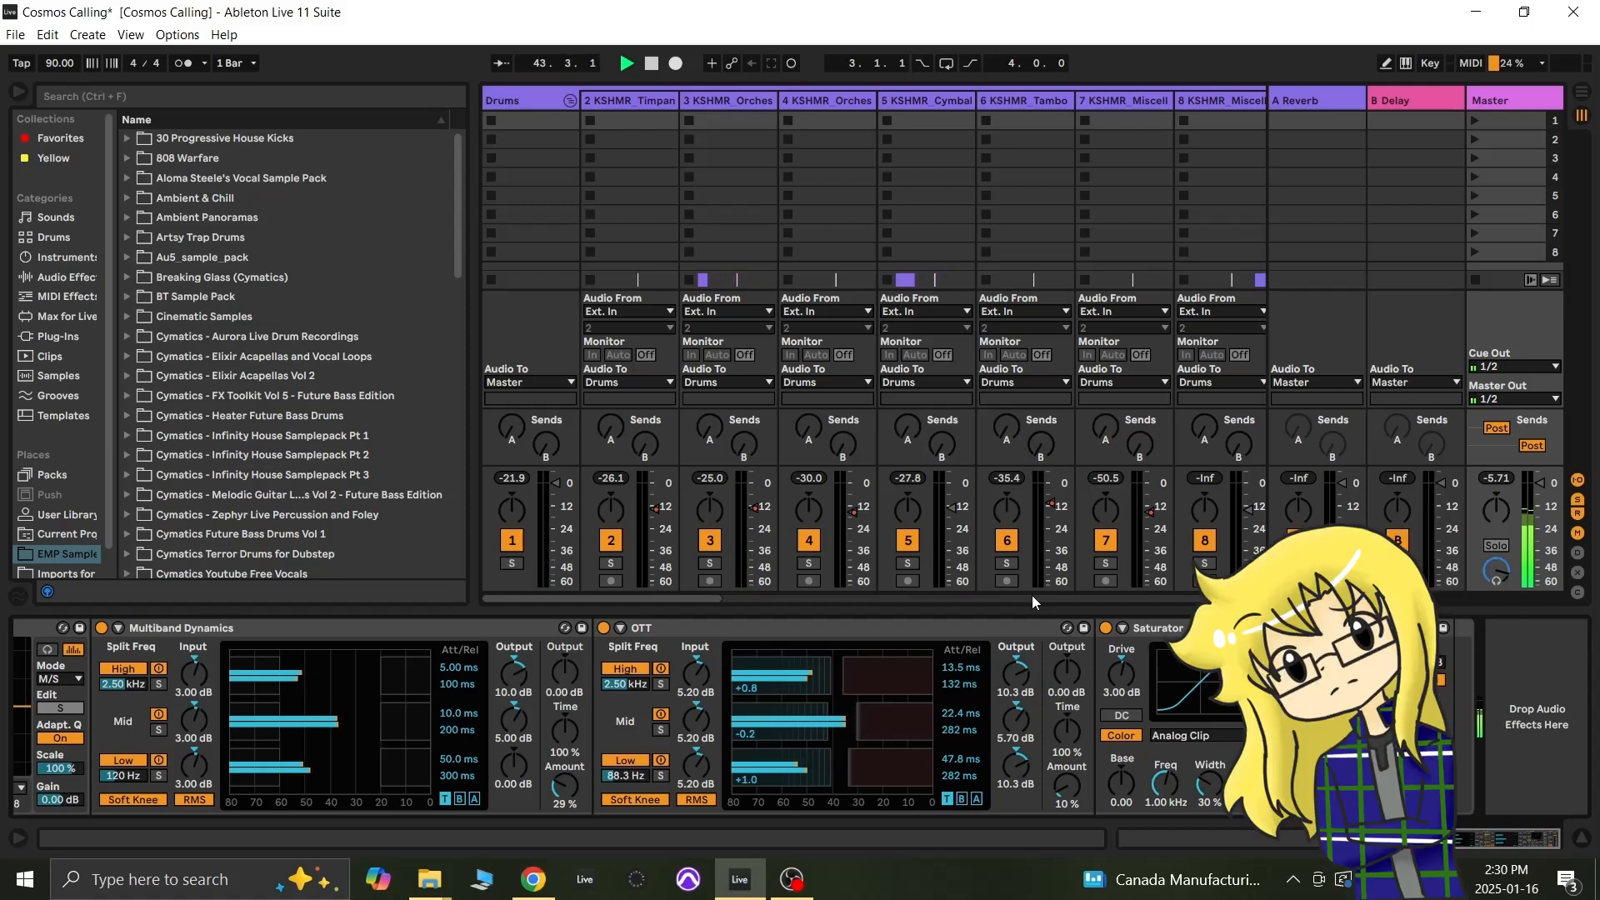
Step: Adjust the KSHMR Cymbal track's volume automation around its clip from bar 39 to bar 43
{"action": "key", "text": "Tab"}
{"action": "scroll", "coordinate": [898, 292], "scroll_direction": "down", "scroll_amount": 5}
{"action": "scroll", "coordinate": [1000, 304], "scroll_direction": "right", "scroll_amount": 5}
{"action": "scroll", "coordinate": [1046, 313], "scroll_direction": "down", "scroll_amount": 2}
{"action": "scroll", "coordinate": [1051, 319], "scroll_direction": "up", "scroll_amount": 10}
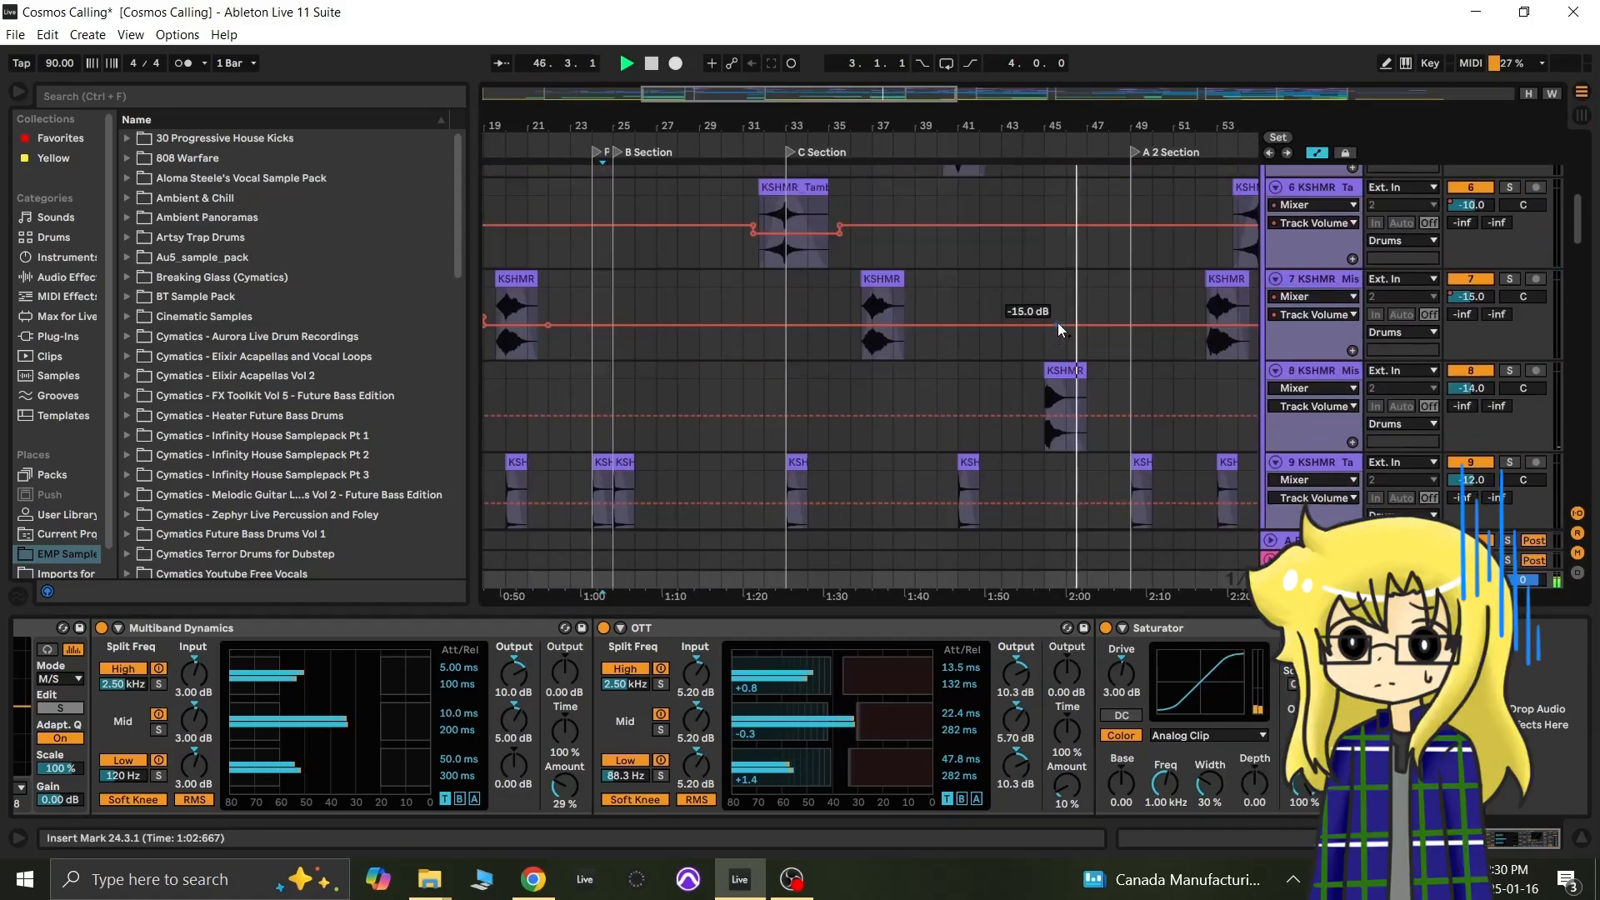
{"action": "left_click", "coordinate": [998, 286]}
{"action": "left_click", "coordinate": [962, 287]}
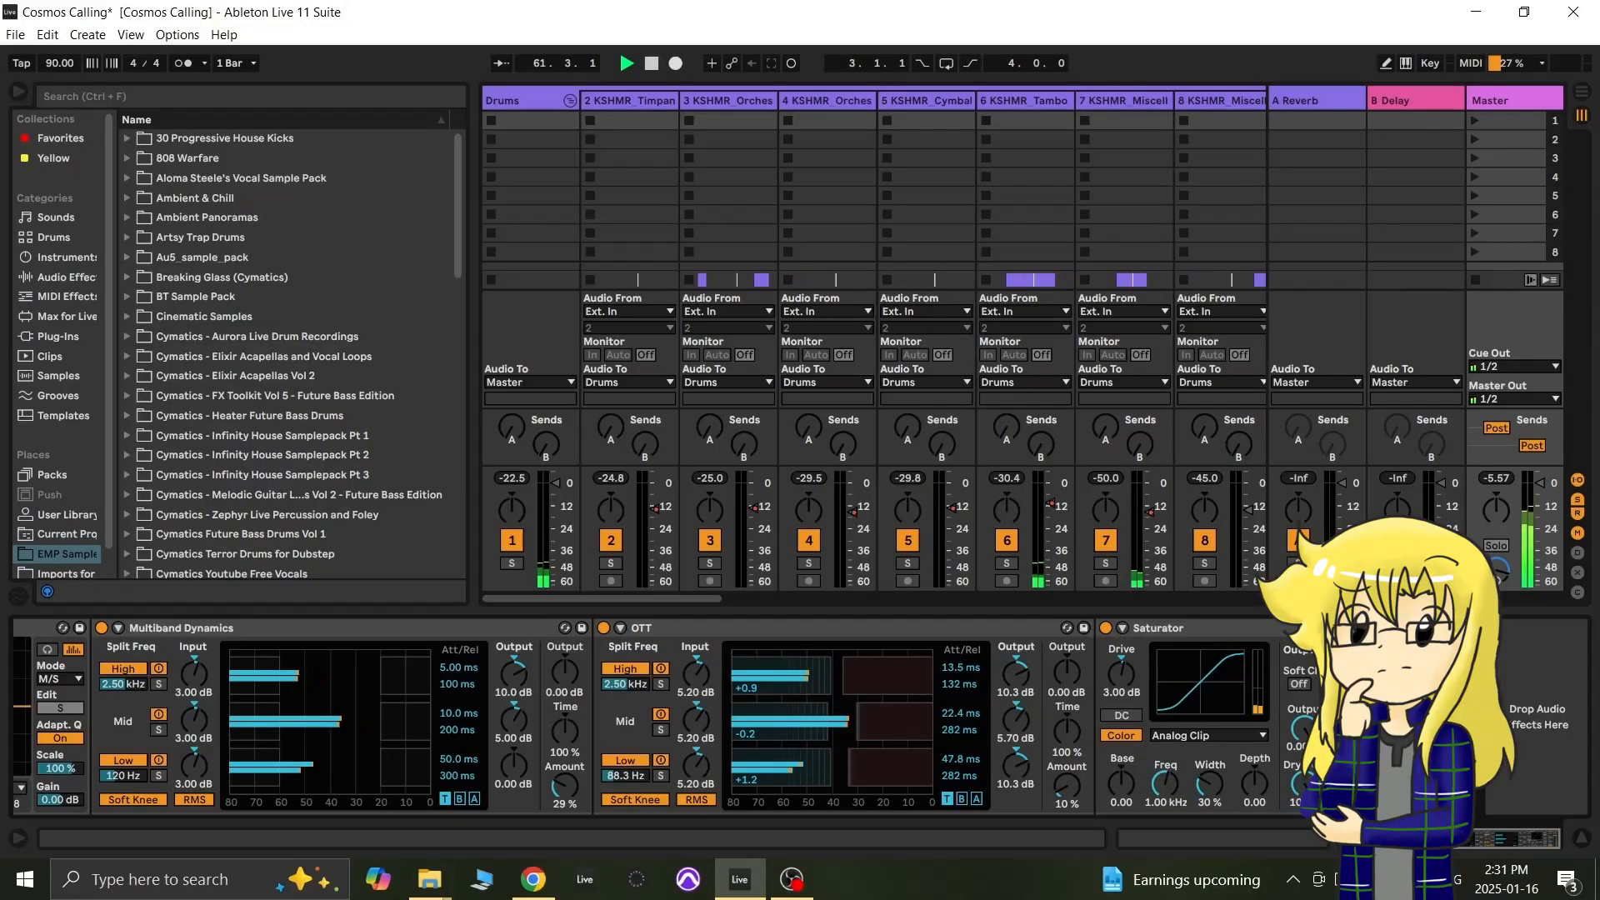
Step: Adjust the KSHMR Tambourine track's volume automation just after its clip at the start of the C Section
{"action": "key", "text": "Tab"}
{"action": "scroll", "coordinate": [1579, 204], "scroll_direction": "down", "scroll_amount": 3}
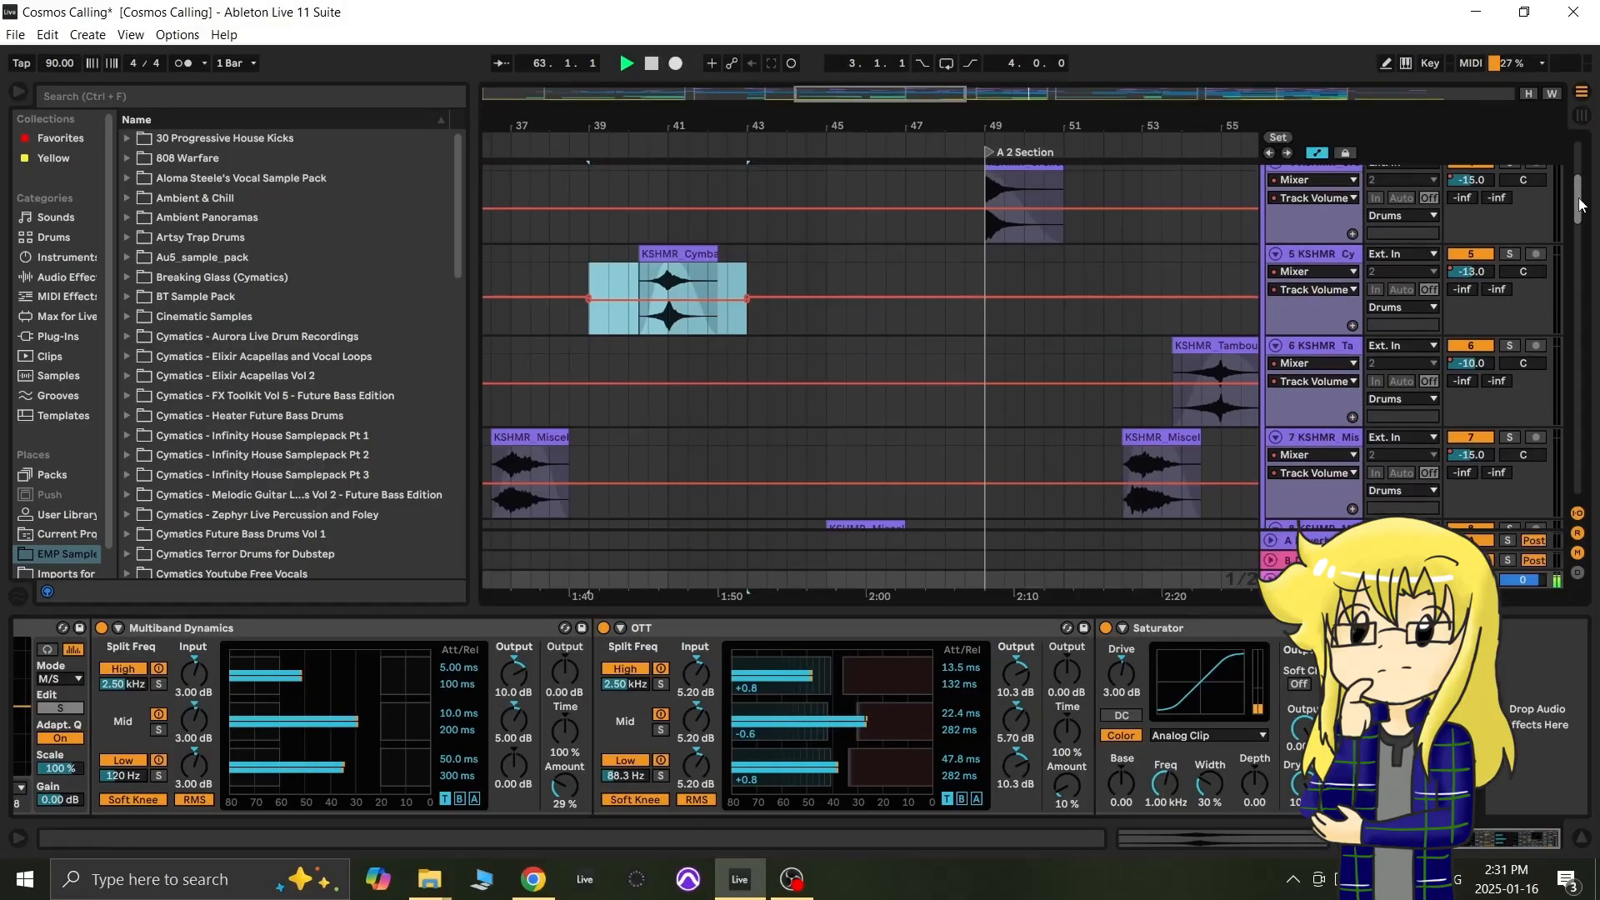
{"action": "scroll", "coordinate": [942, 399], "scroll_direction": "down", "scroll_amount": 3}
{"action": "scroll", "coordinate": [942, 400], "scroll_direction": "left", "scroll_amount": 3}
{"action": "scroll", "coordinate": [866, 391], "scroll_direction": "right", "scroll_amount": 2}
{"action": "left_click", "coordinate": [800, 384]}
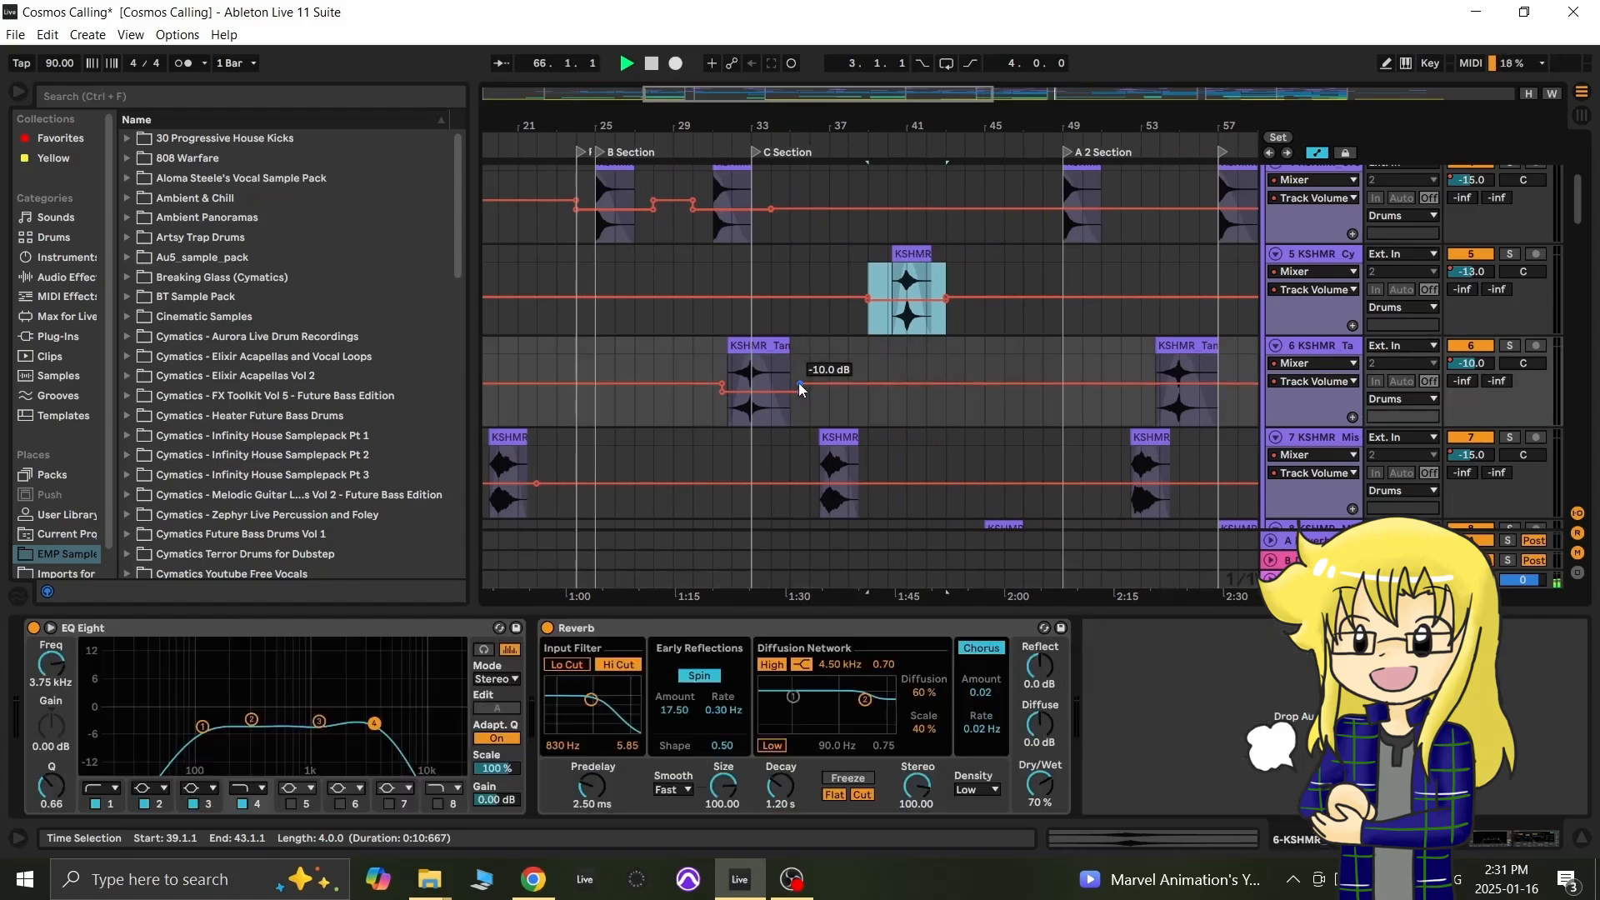
{"action": "left_click_drag", "start_coordinate": [800, 389], "coordinate": [800, 394]}
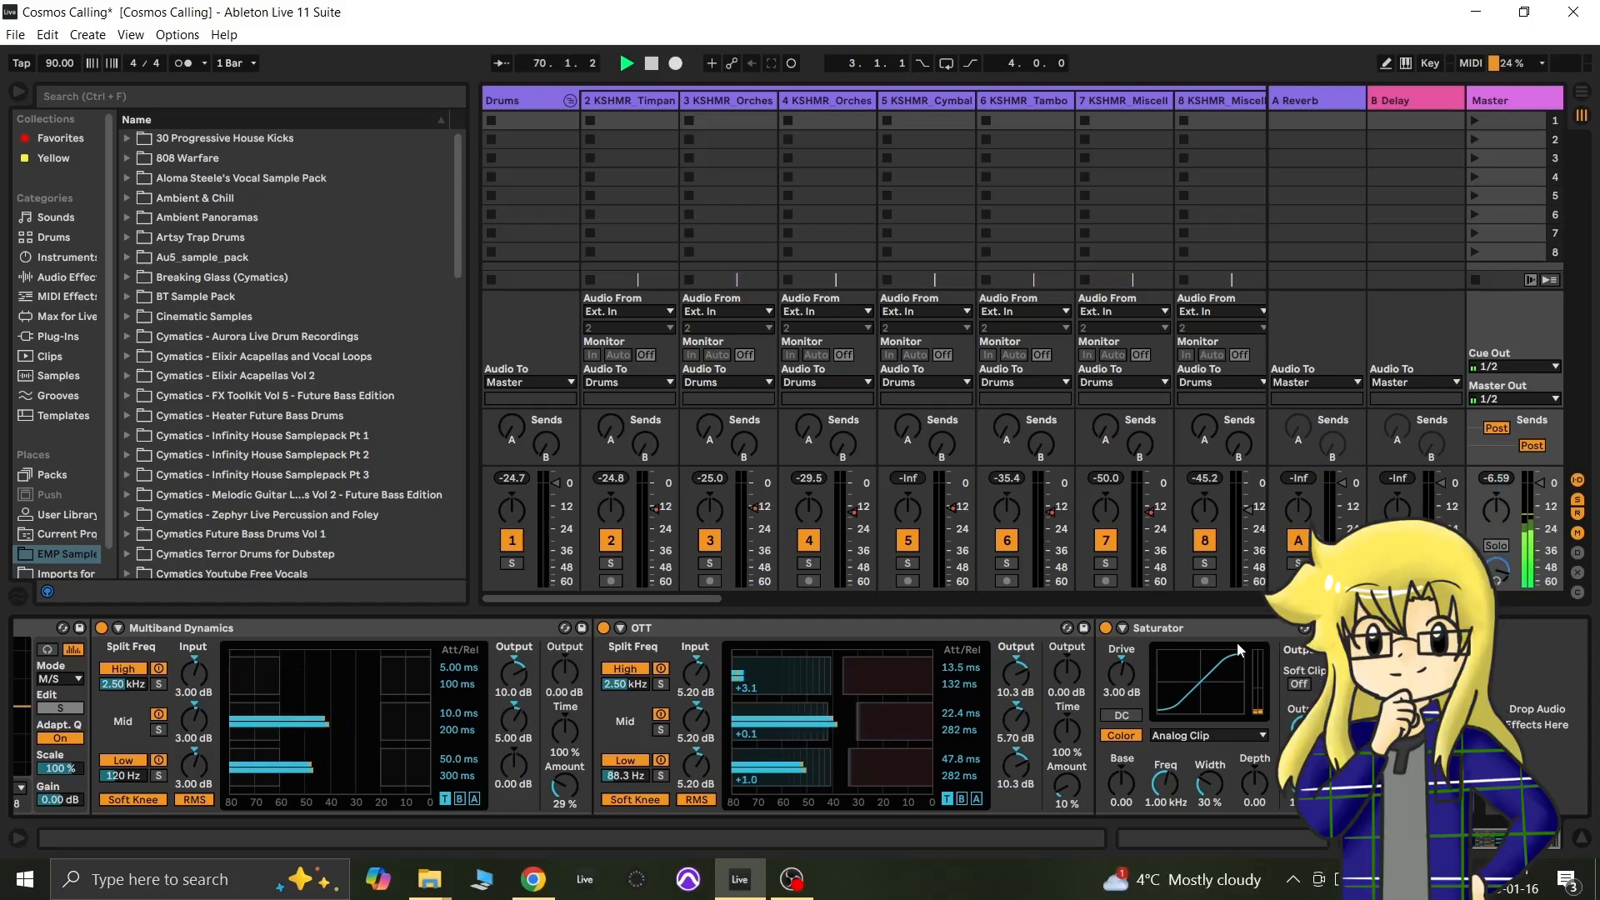
Step: Show the Track Volume automation of the 31 Grand Piano track and lower it slightly over the D Section's Grand Piano 3 clips
{"action": "key", "text": "Tab"}
{"action": "scroll", "coordinate": [1075, 317], "scroll_direction": "right", "scroll_amount": 3}
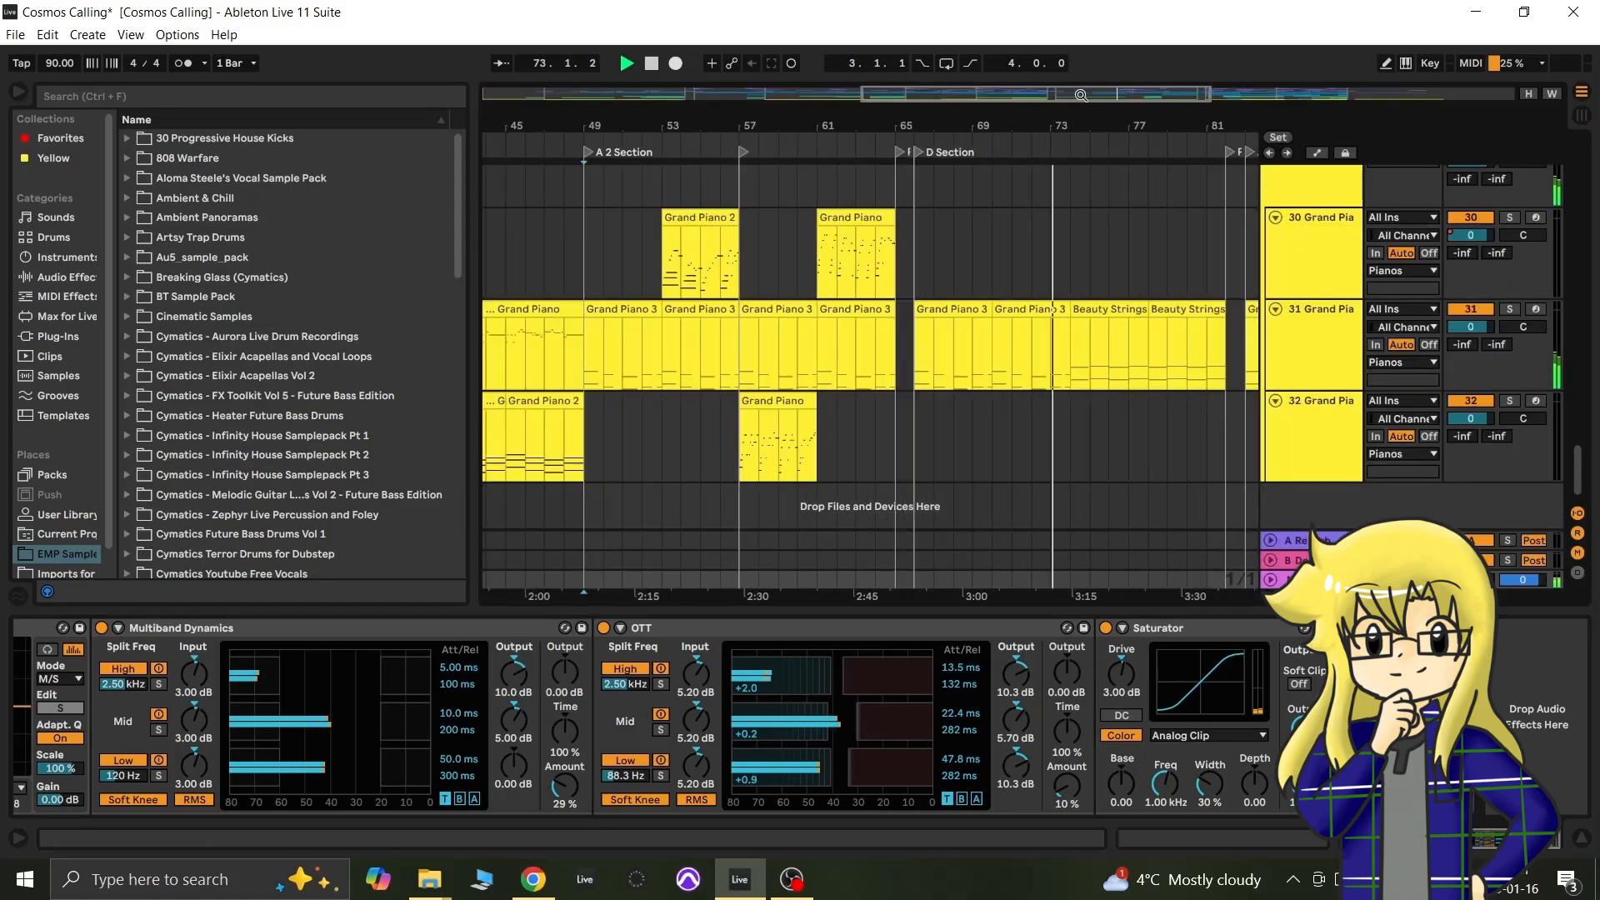
{"action": "scroll", "coordinate": [1073, 309], "scroll_direction": "up", "scroll_amount": 4}
{"action": "key", "text": "a"}
{"action": "left_click", "coordinate": [1317, 327]}
{"action": "left_click", "coordinate": [1232, 764]}
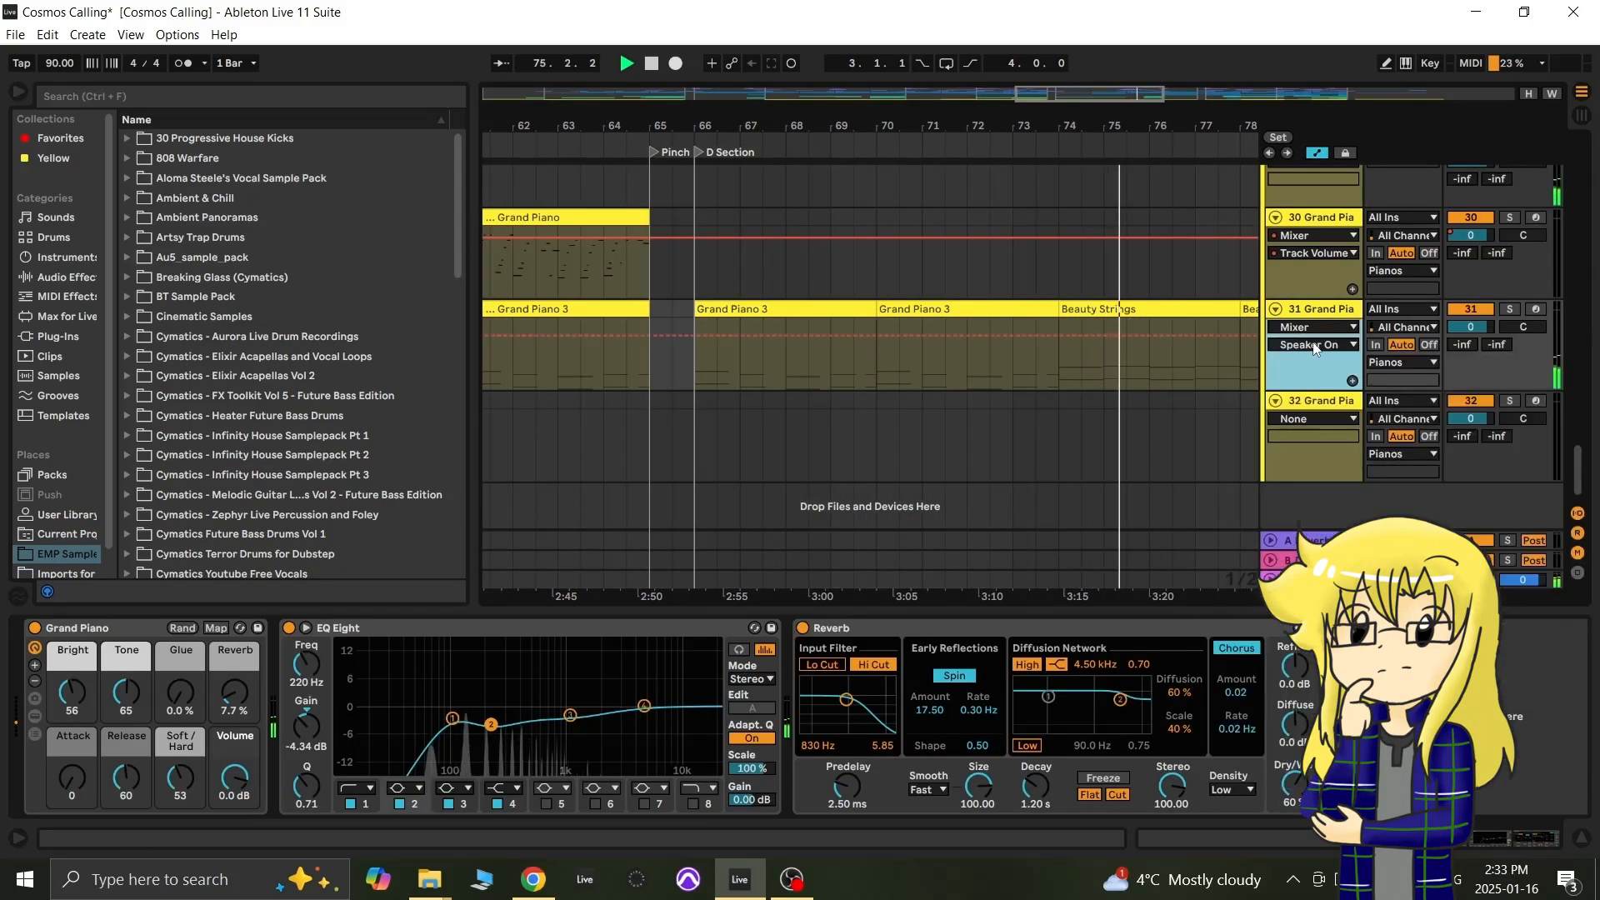
{"action": "left_click_drag", "start_coordinate": [695, 350], "coordinate": [1055, 333]}
{"action": "left_click", "coordinate": [682, 358]}
{"action": "key", "text": "Tab"}
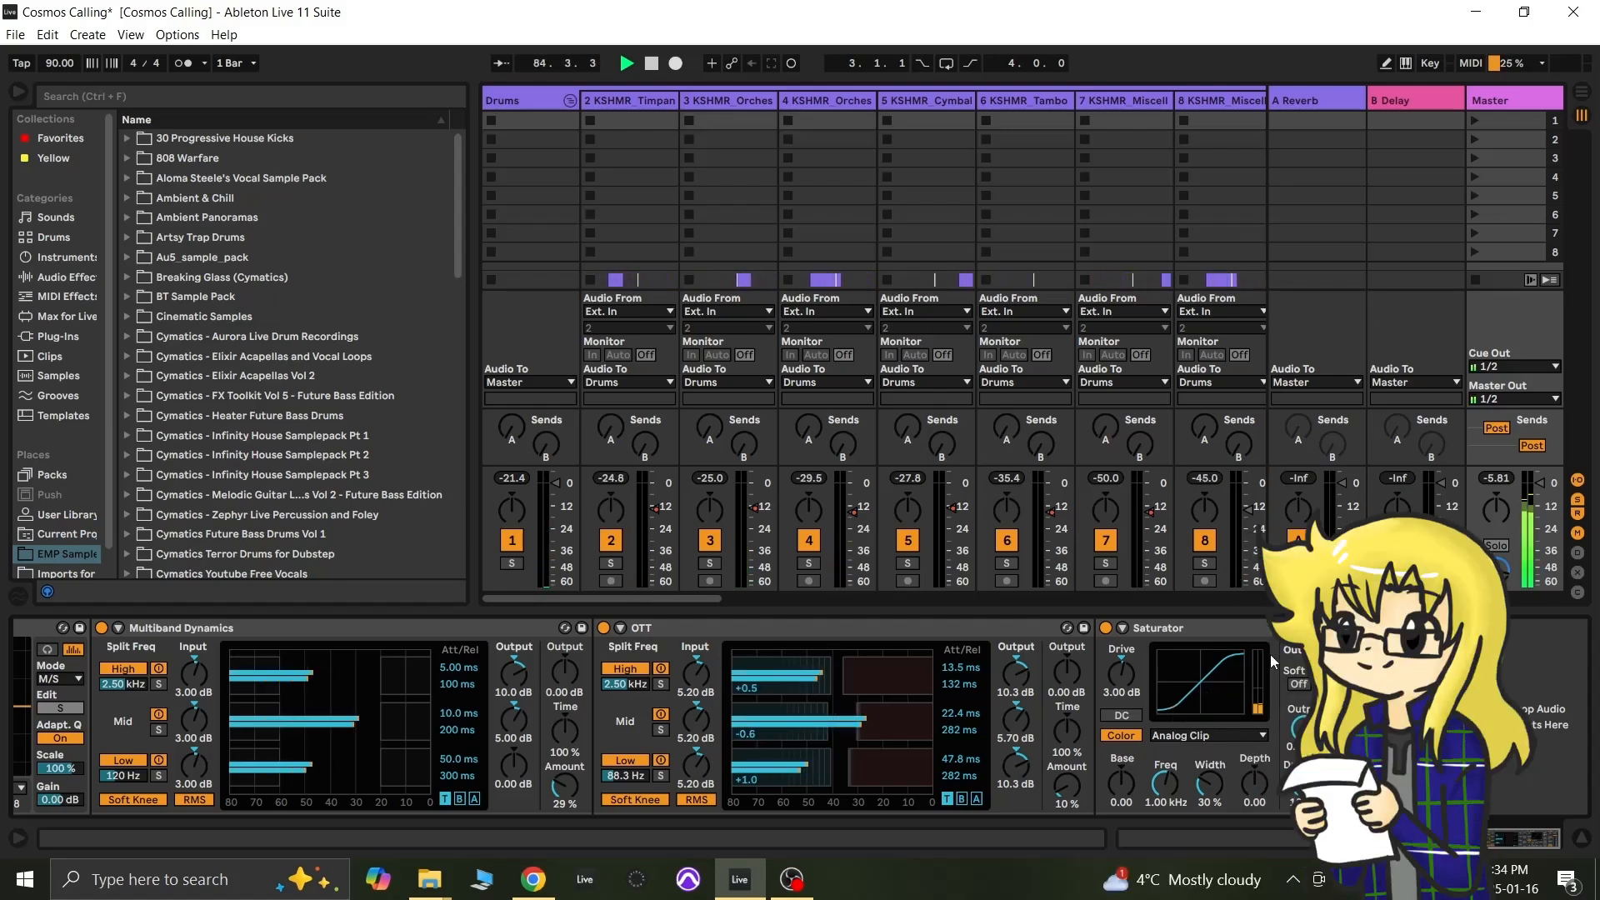
Step: Lower the first Legato Mid brass track's volume automation slightly at the start of the A 3 Section
{"action": "key", "text": "Tab"}
{"action": "left_click_drag", "start_coordinate": [1579, 458], "coordinate": [1583, 379]}
{"action": "scroll", "coordinate": [1028, 305], "scroll_direction": "down", "scroll_amount": 3}
{"action": "scroll", "coordinate": [1049, 313], "scroll_direction": "right", "scroll_amount": 3}
{"action": "scroll", "coordinate": [1136, 353], "scroll_direction": "up", "scroll_amount": 4}
{"action": "left_click_drag", "start_coordinate": [807, 324], "coordinate": [1085, 323]}
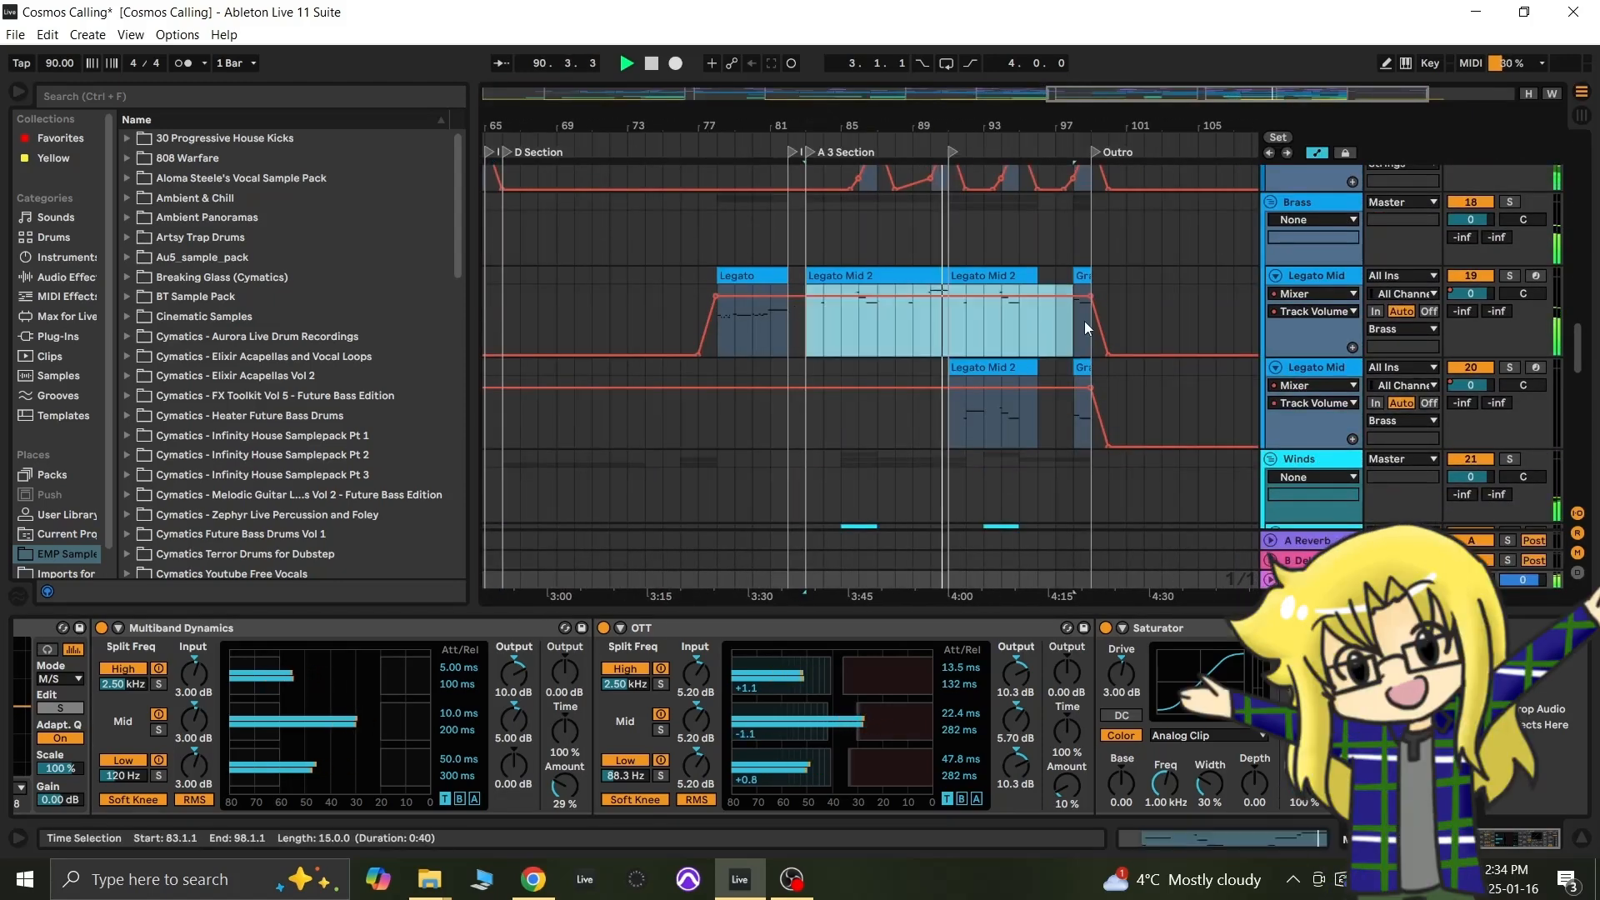
{"action": "left_click", "coordinate": [787, 296]}
{"action": "left_click_drag", "start_coordinate": [805, 296], "coordinate": [805, 298]}
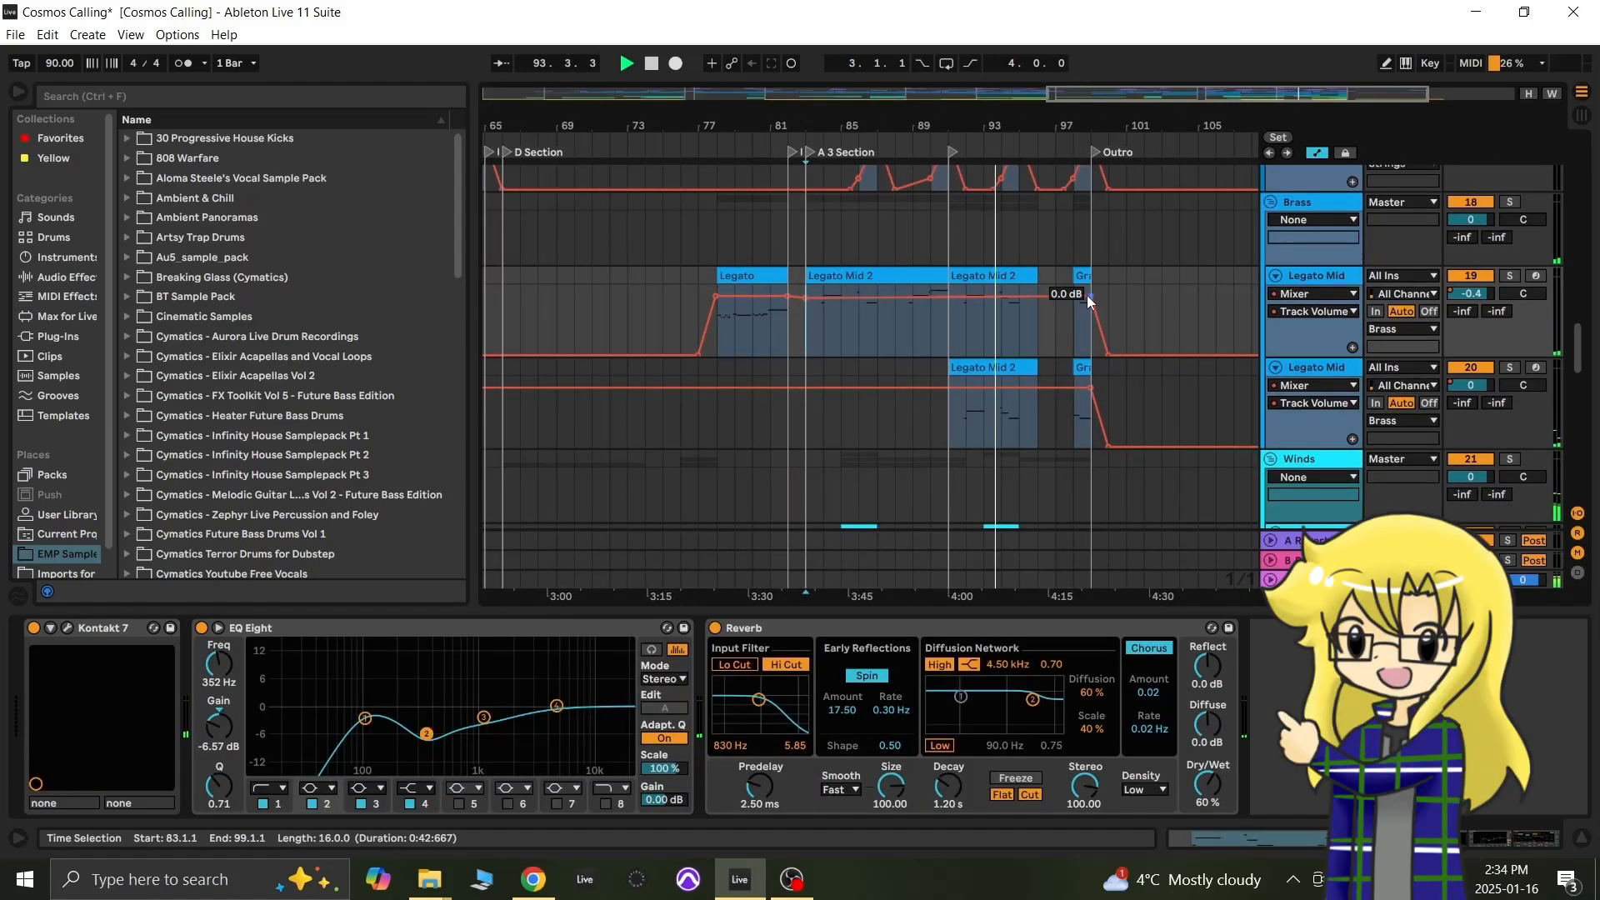
Step: Hide the automation lanes, review the winds and percussion tracks, and listen from the start of the A 3 Section
{"action": "key", "text": "a"}
{"action": "scroll", "coordinate": [1101, 351], "scroll_direction": "down", "scroll_amount": 4}
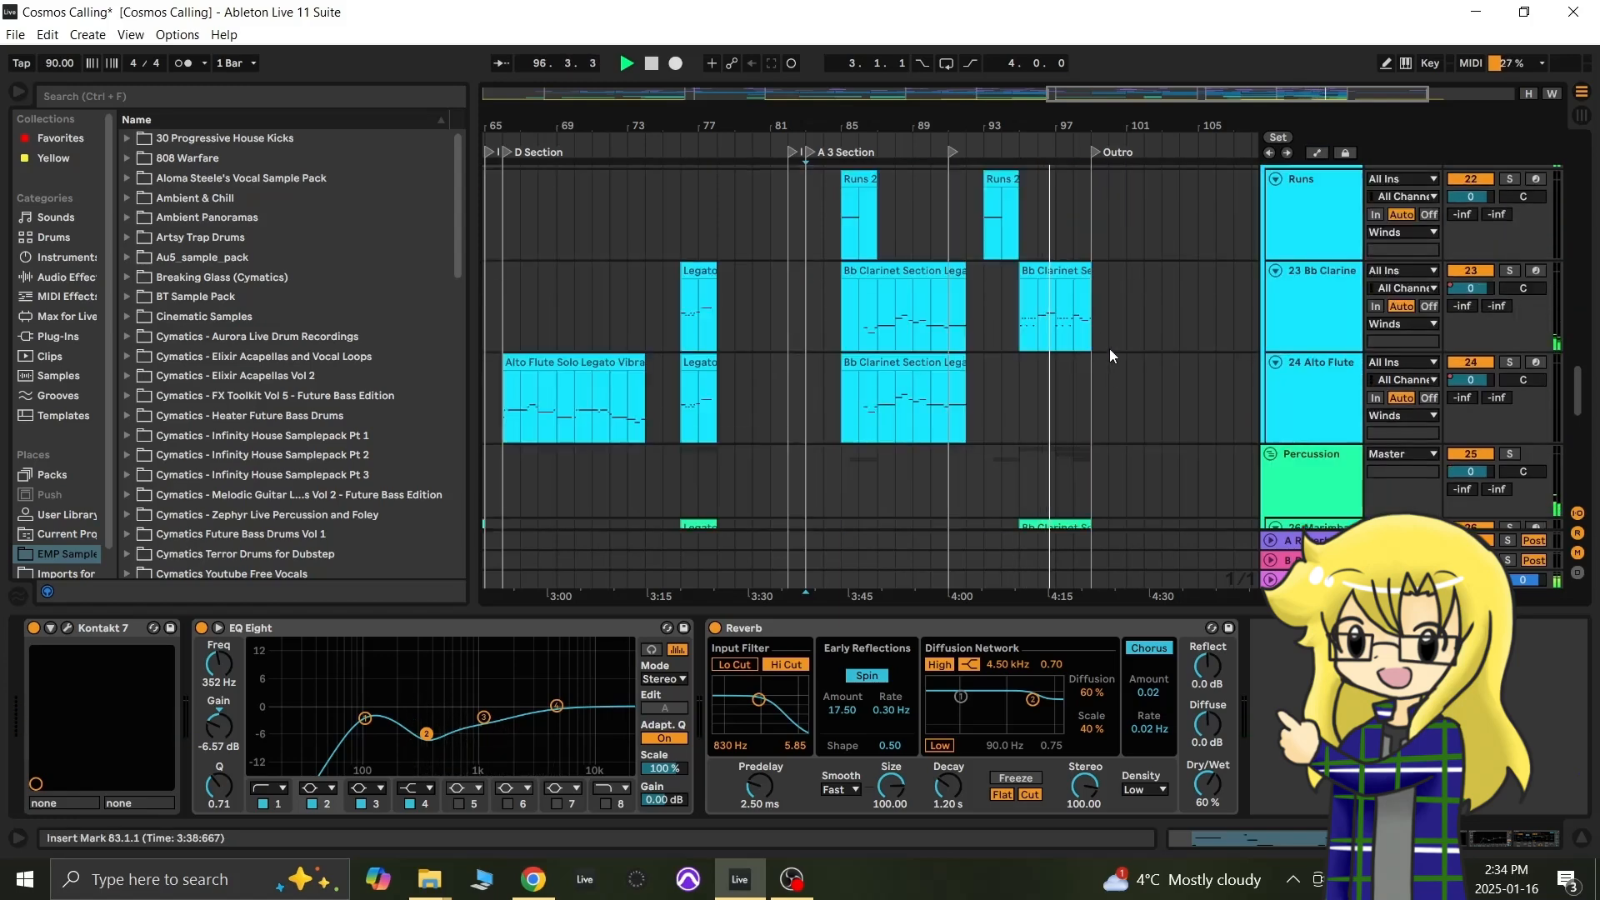
{"action": "scroll", "coordinate": [1108, 354], "scroll_direction": "down", "scroll_amount": 7}
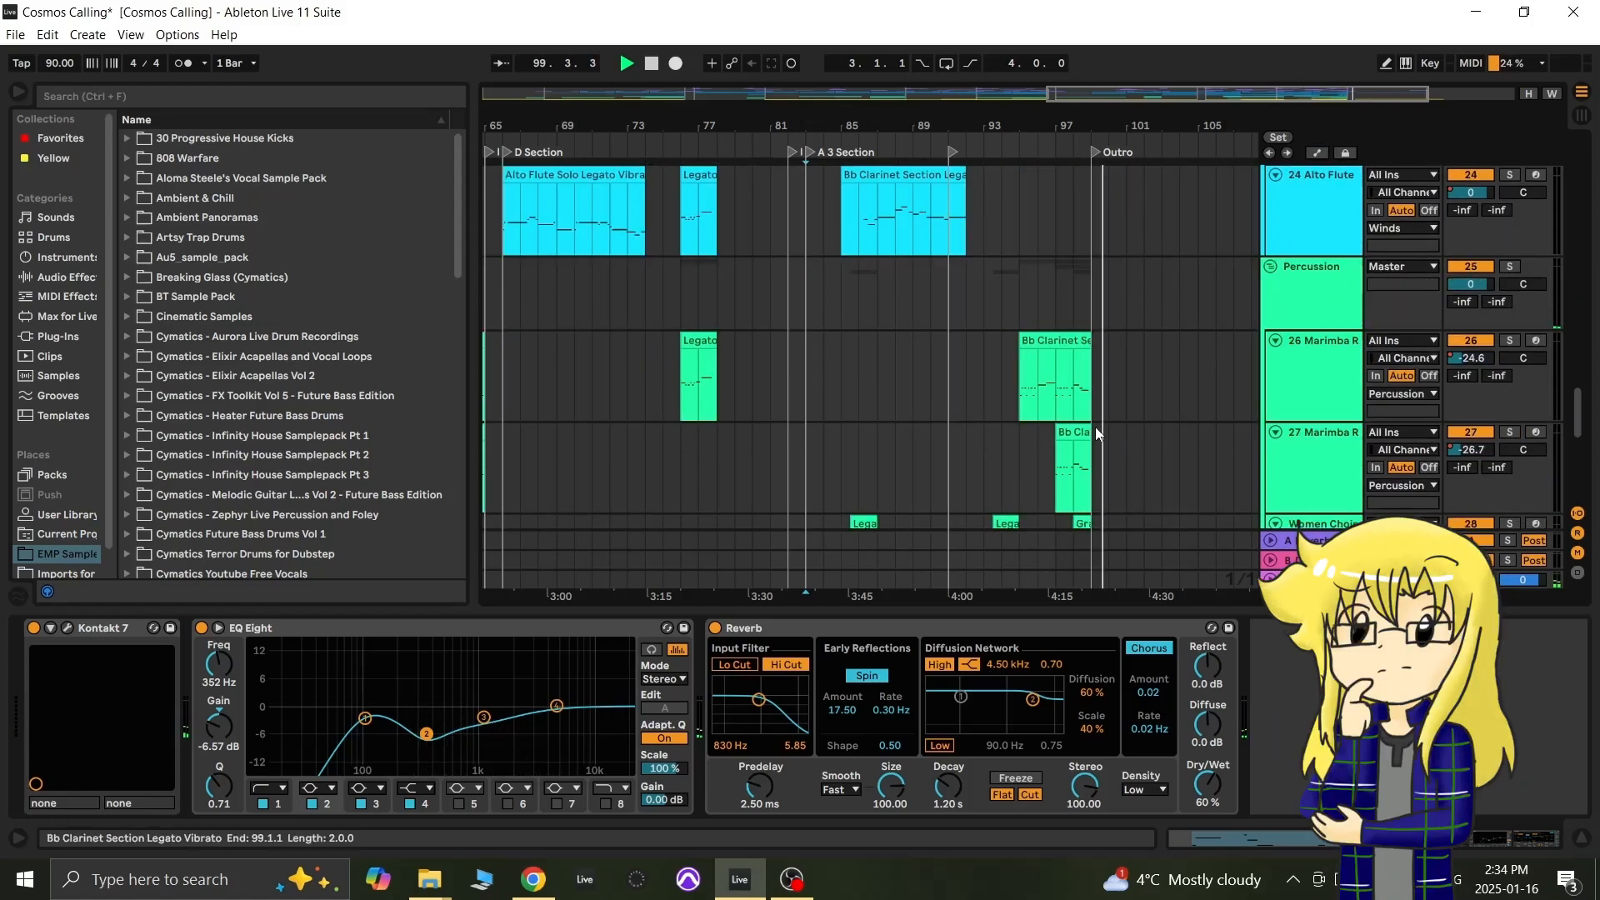
{"action": "left_click", "coordinate": [803, 323]}
{"action": "key", "text": "space"}
{"action": "key", "text": "space"}
{"action": "left_click_drag", "start_coordinate": [1575, 437], "coordinate": [1573, 371]}
{"action": "left_click", "coordinate": [1315, 415]}
{"action": "key", "text": "Tab"}
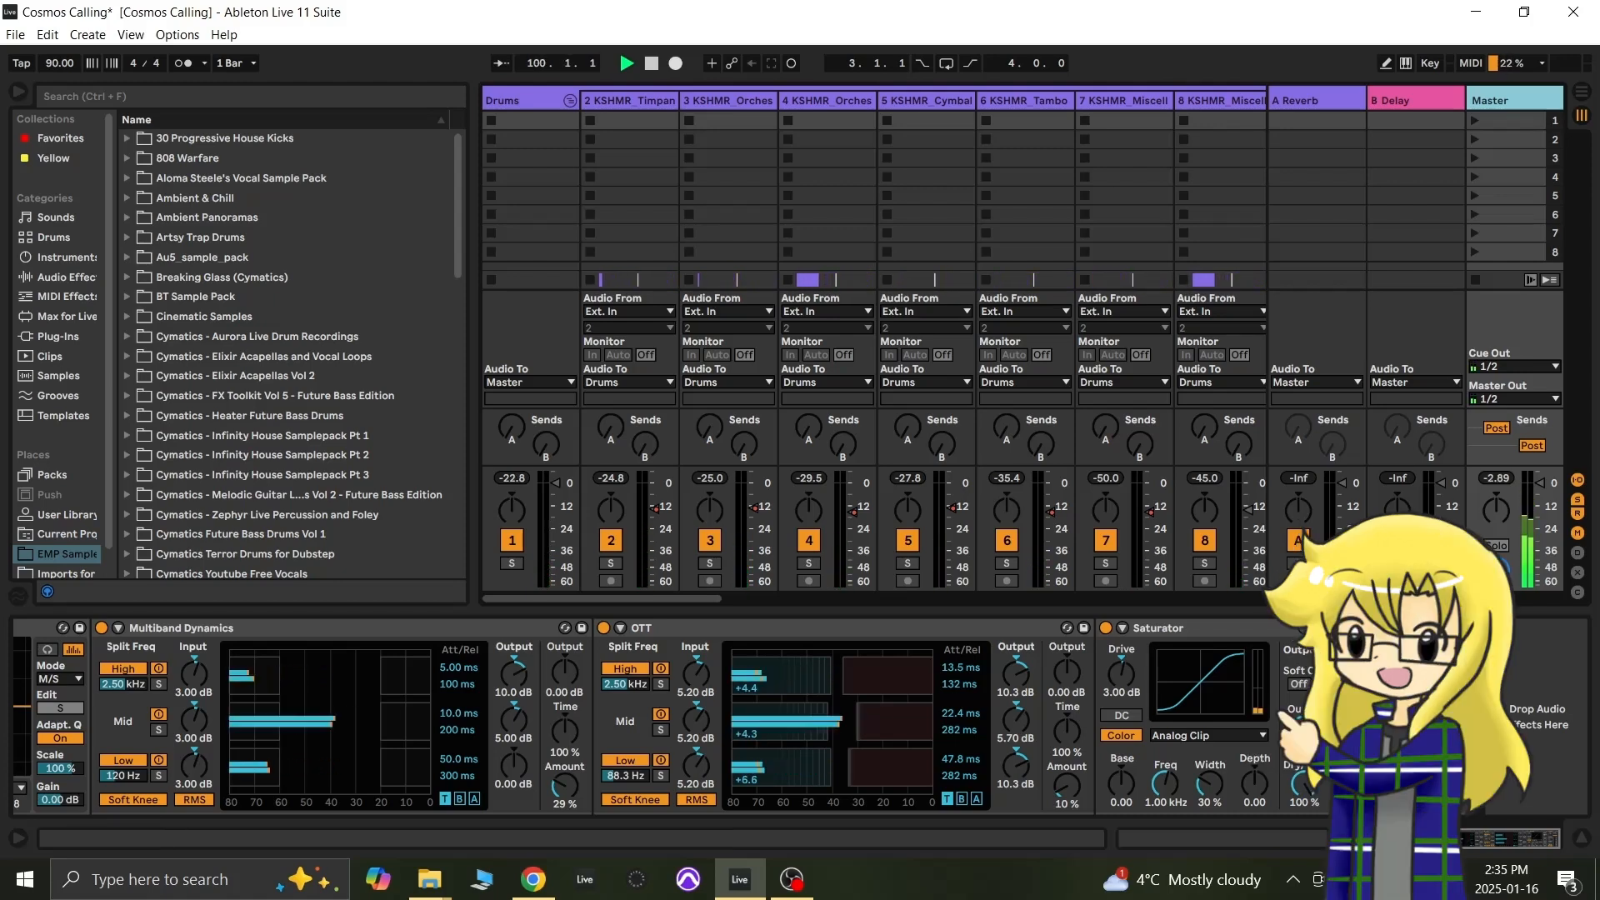
Step: Set the Saturator's Drive on the Master track to 4 dB and resume playback
{"action": "key", "text": "space"}
{"action": "left_click", "coordinate": [1115, 692]}
{"action": "type", "text": "4"}
{"action": "key", "text": "Return"}
{"action": "key", "text": "space"}
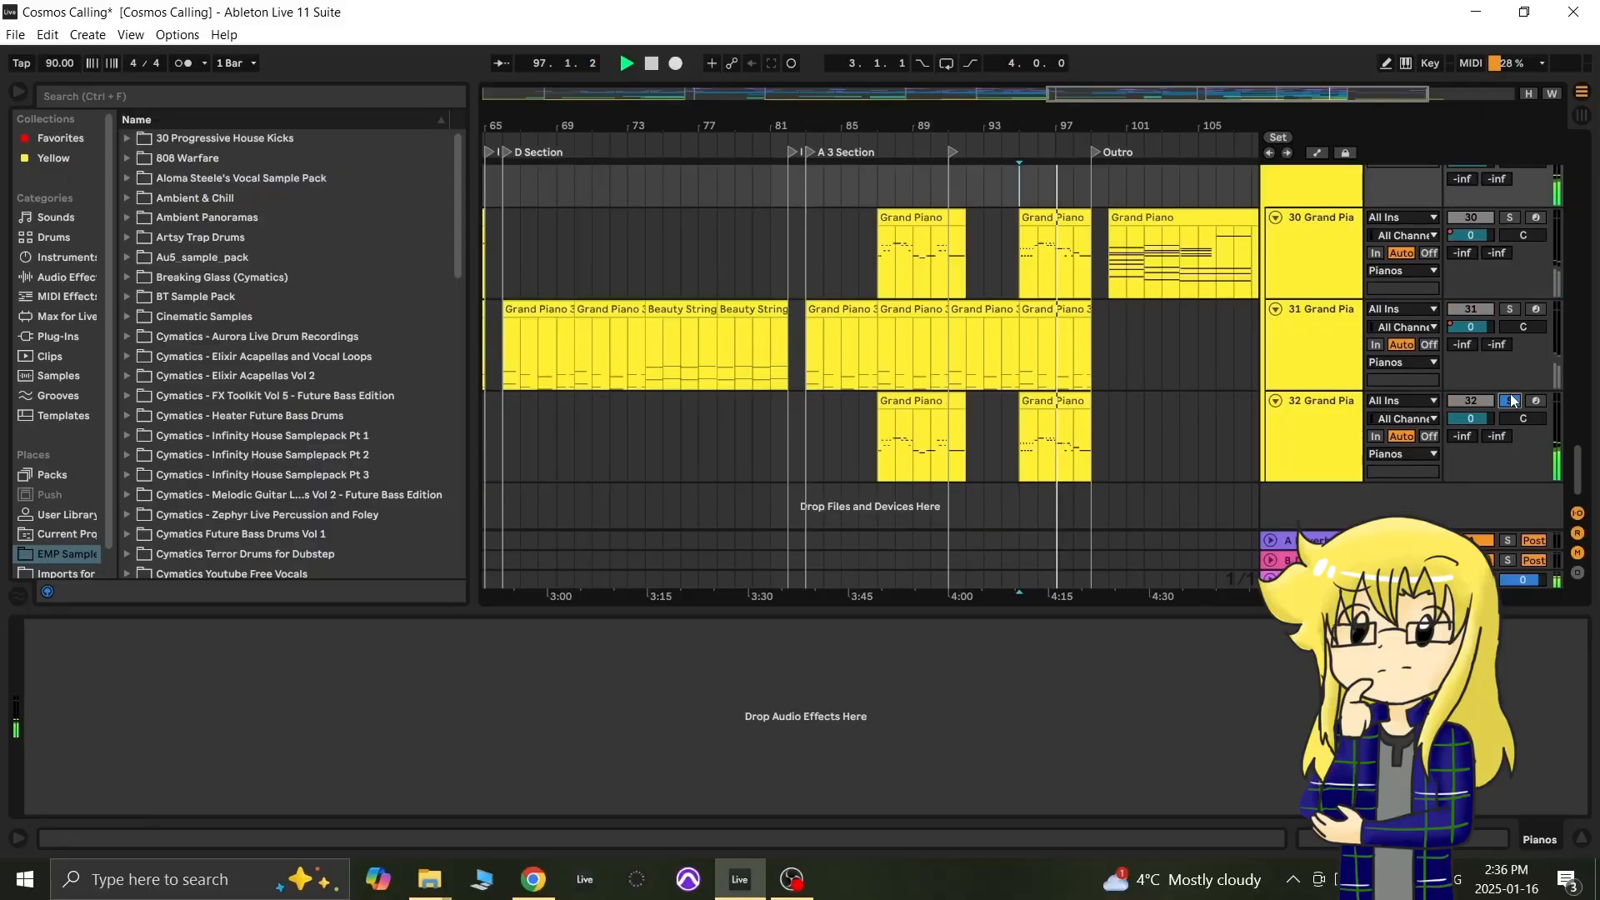
Step: Show the Track Volume automation of the 32 Grand Piano track
{"action": "left_click", "coordinate": [1287, 418]}
{"action": "left_click", "coordinate": [1027, 493]}
{"action": "scroll", "coordinate": [1026, 494], "scroll_direction": "down", "scroll_amount": 3}
{"action": "scroll", "coordinate": [979, 466], "scroll_direction": "up", "scroll_amount": 5}
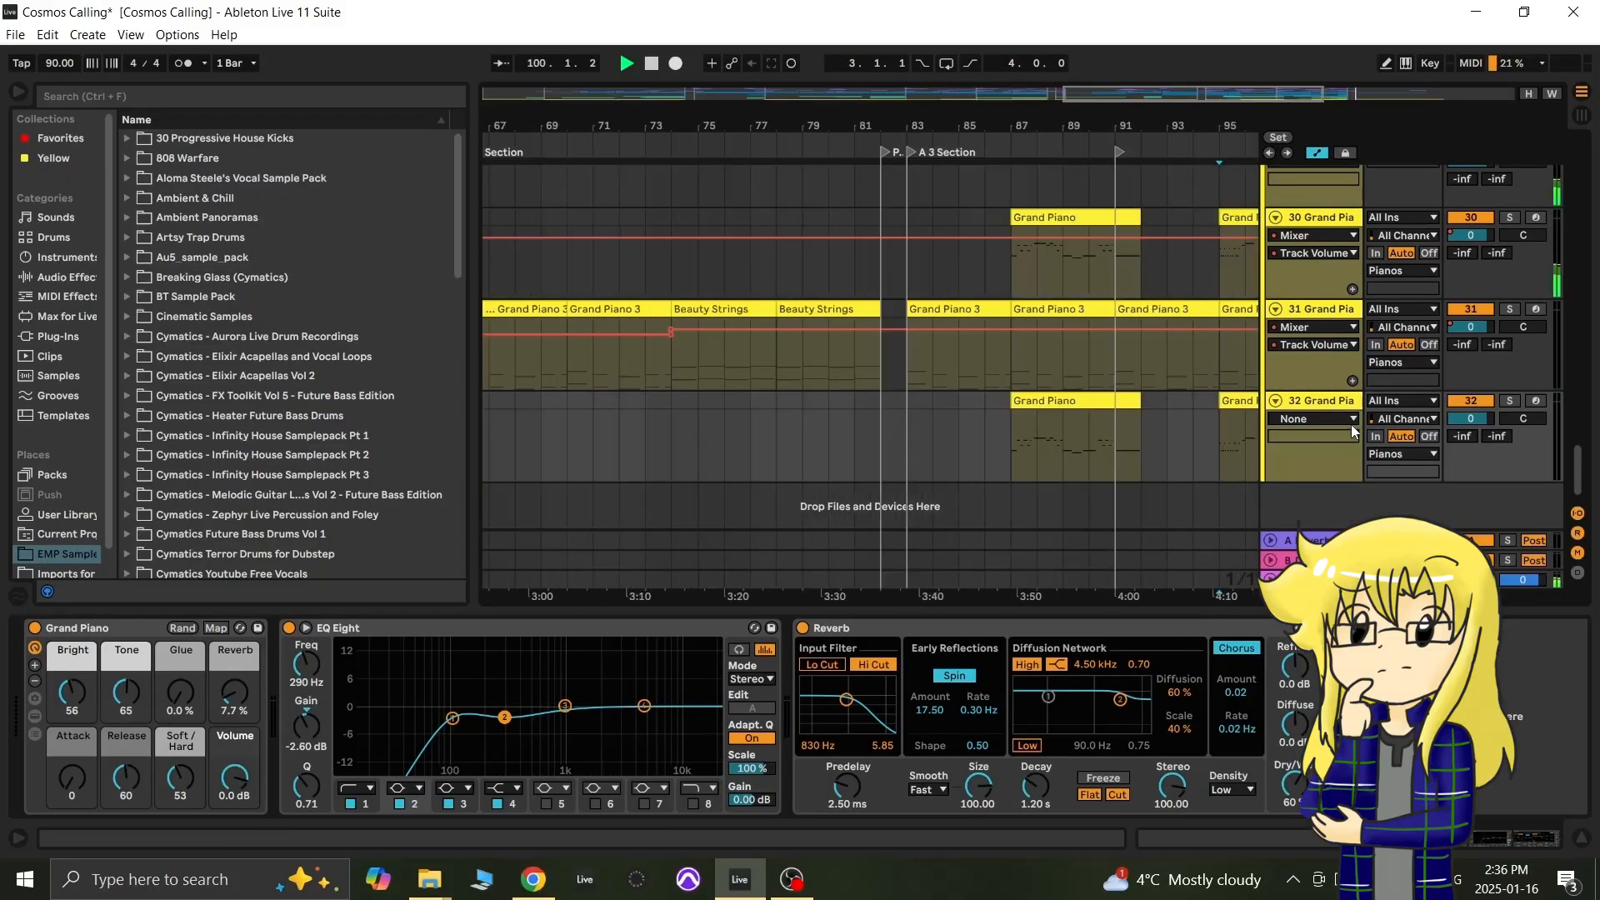
{"action": "left_click", "coordinate": [1330, 420]}
{"action": "left_click", "coordinate": [1331, 422]}
{"action": "left_click", "coordinate": [1331, 422]}
{"action": "left_click", "coordinate": [1331, 427]}
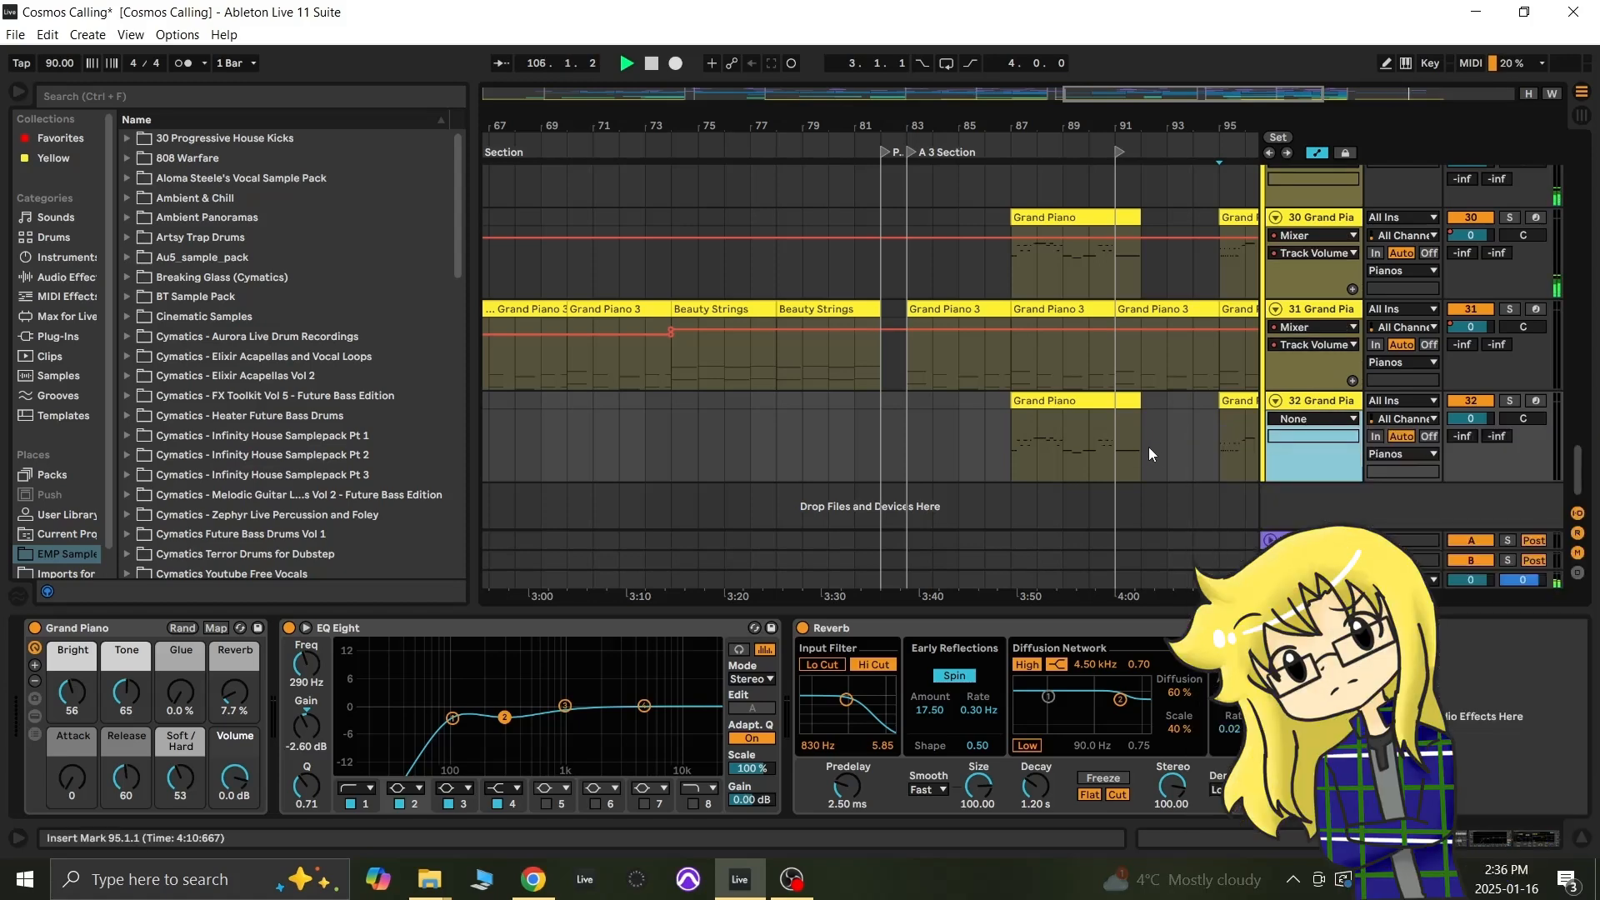
{"action": "left_click", "coordinate": [1354, 420]}
{"action": "left_click", "coordinate": [1354, 422]}
Step: Lower the 32 Grand Piano track's volume automation slightly across the A 3 Section's Grand Piano clips
{"action": "scroll", "coordinate": [1115, 427], "scroll_direction": "up", "scroll_amount": 10}
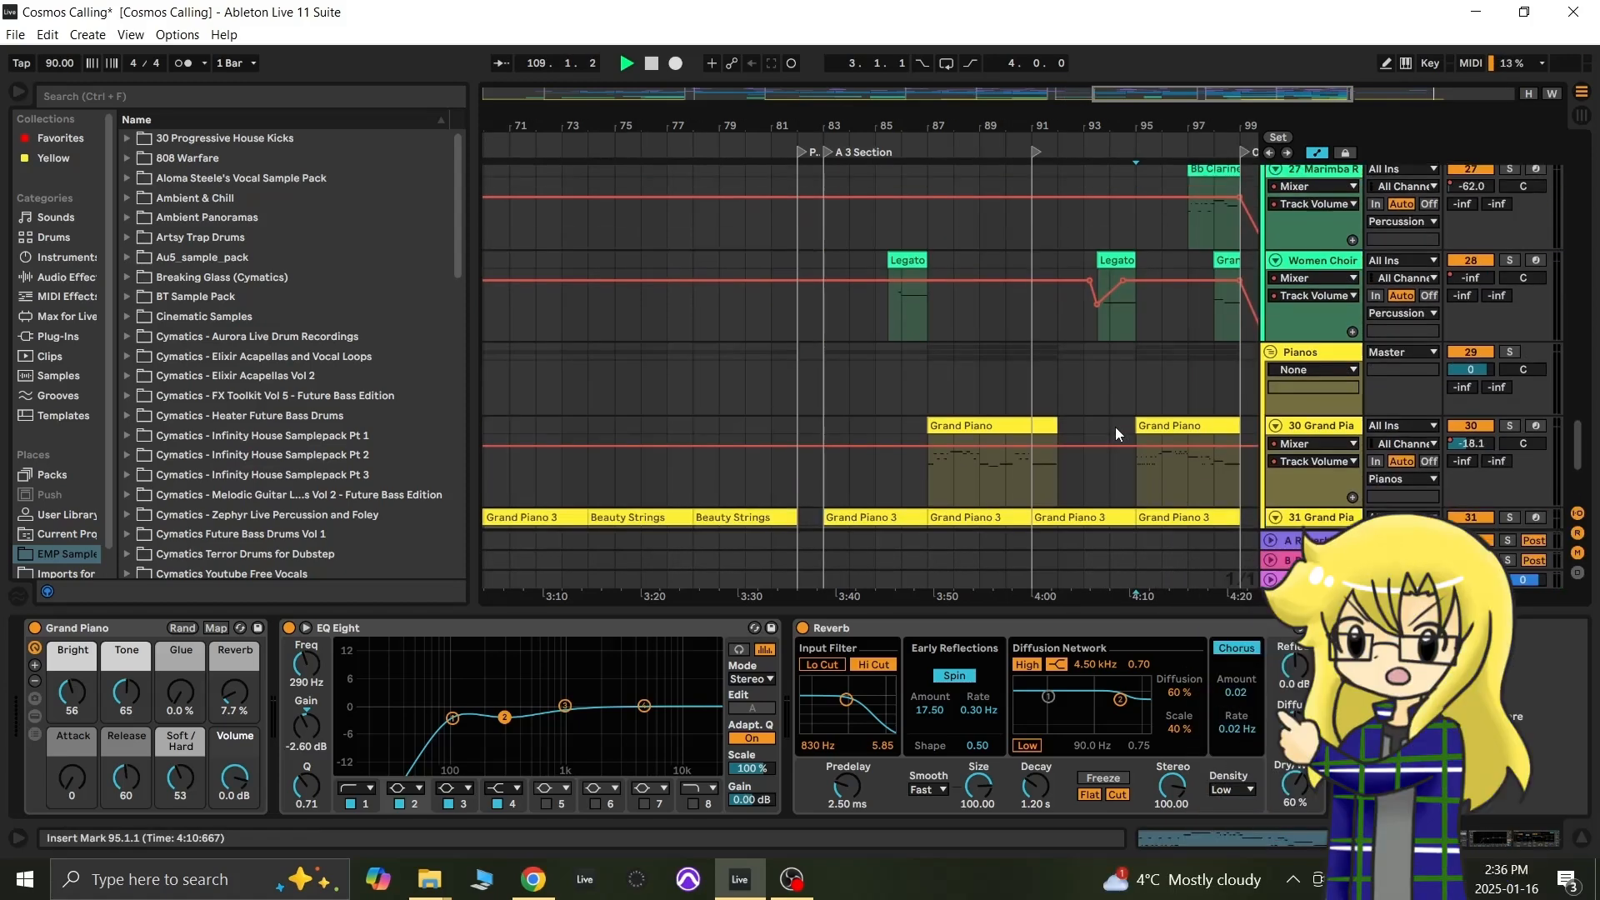
{"action": "scroll", "coordinate": [1170, 287], "scroll_direction": "down", "scroll_amount": 10}
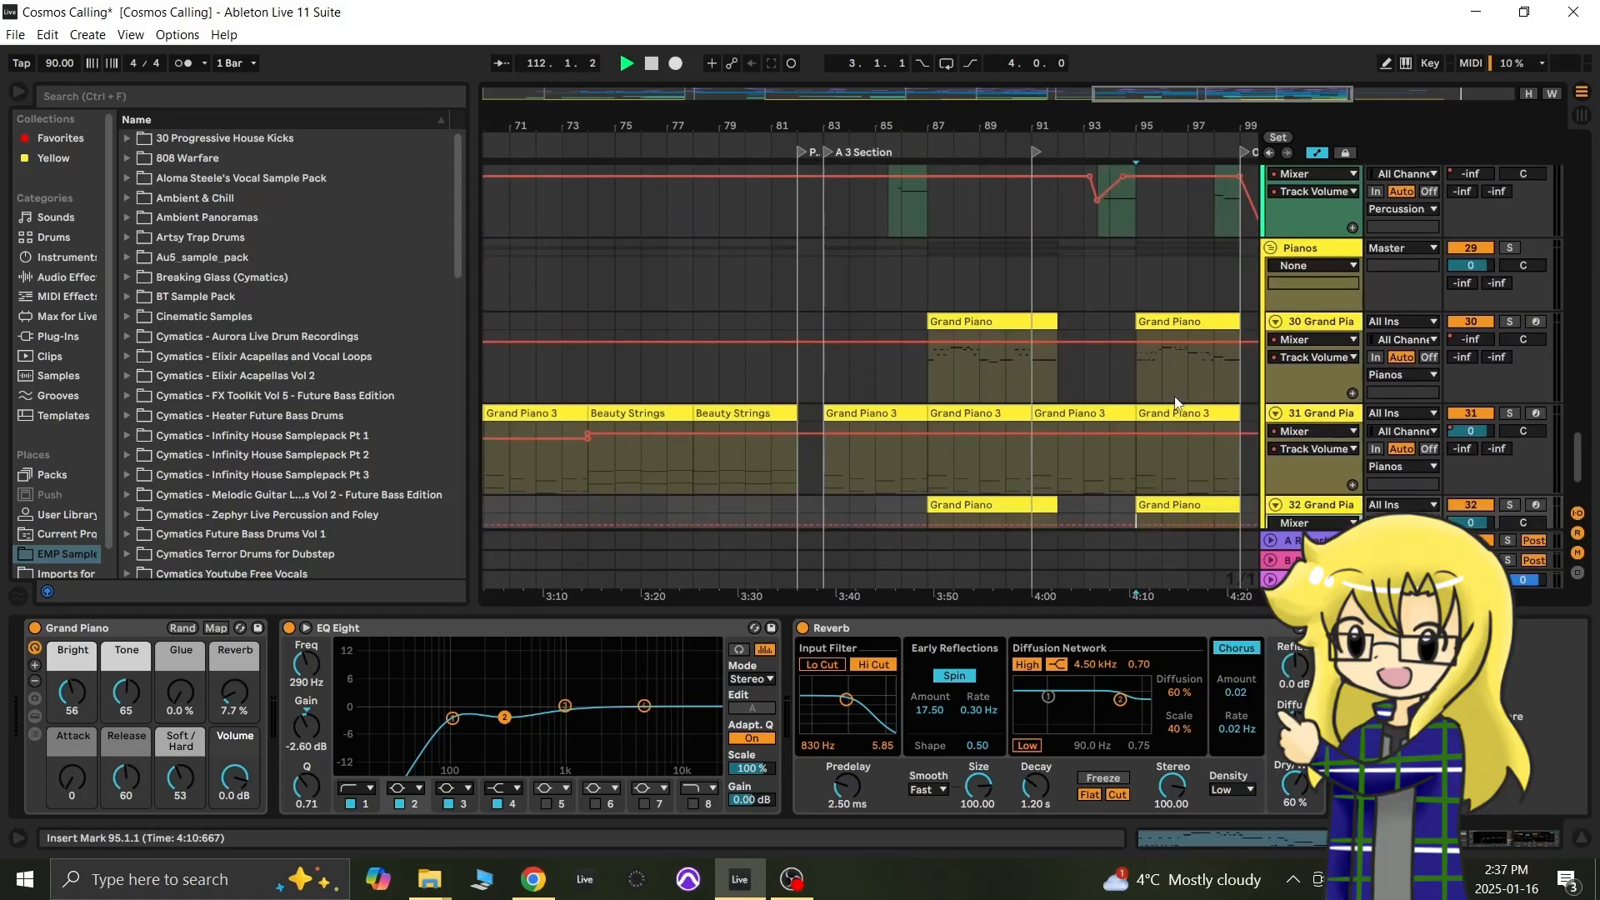
{"action": "left_click_drag", "start_coordinate": [911, 446], "coordinate": [1172, 462]}
{"action": "left_click", "coordinate": [848, 455]}
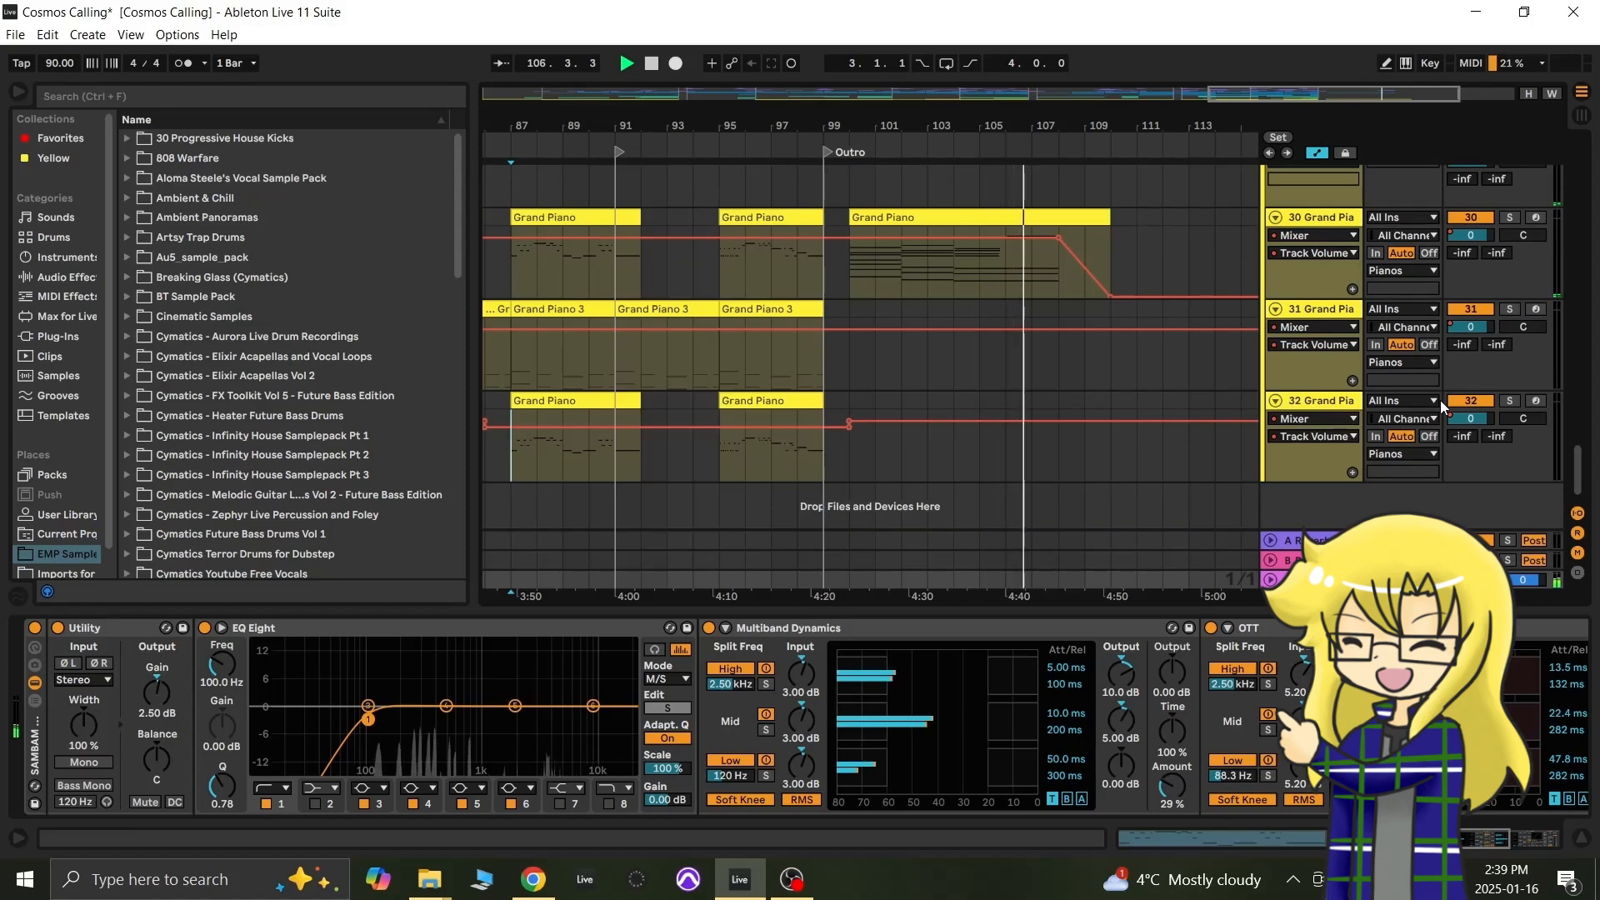
Step: Lower the 8 KSHMR Miscellaneous track's volume automation to about -19 dB from bar 105 to 109 in the Outro
{"action": "left_click_drag", "start_coordinate": [1577, 472], "coordinate": [1563, 235]}
{"action": "left_click_drag", "start_coordinate": [985, 389], "coordinate": [1080, 395]}
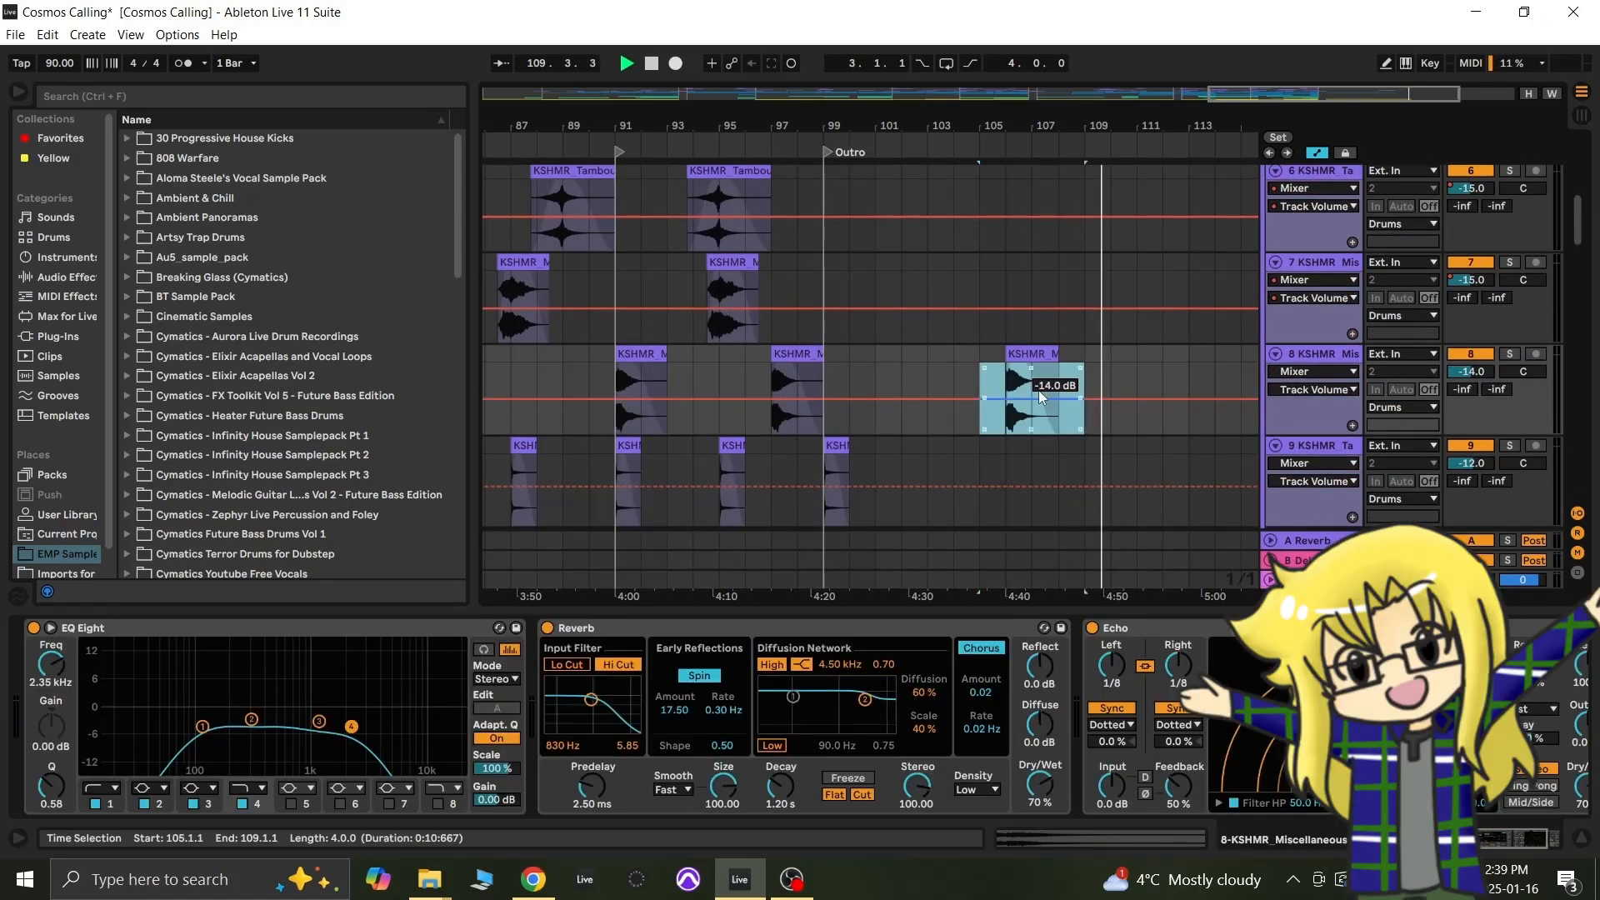
{"action": "key", "text": "a"}
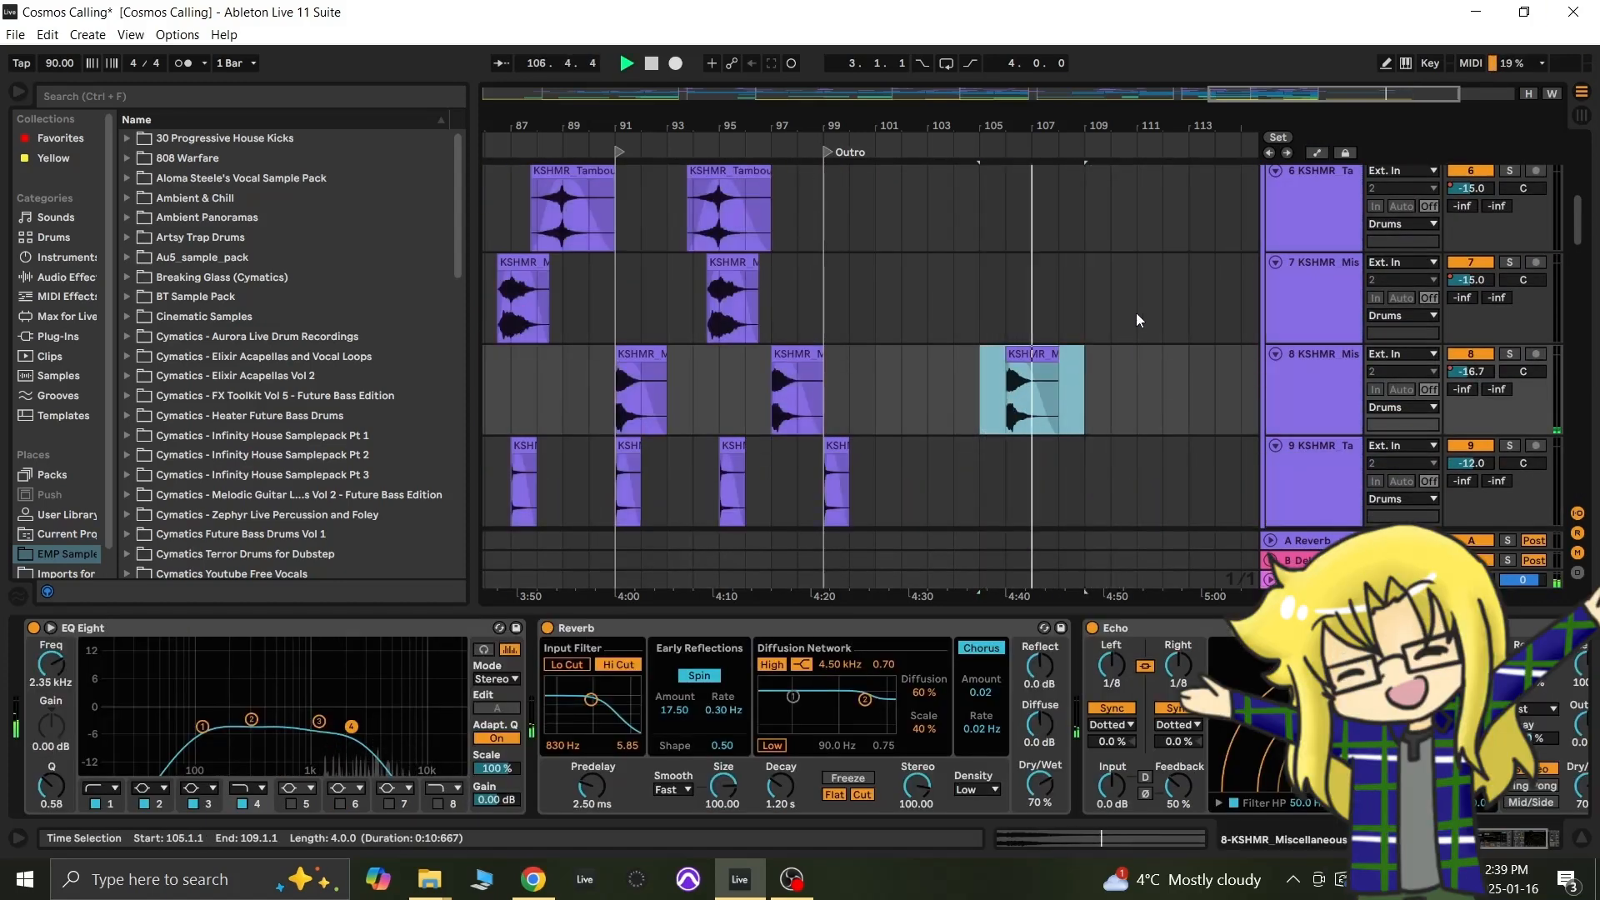
{"action": "key", "text": "a"}
{"action": "left_click_drag", "start_coordinate": [1040, 398], "coordinate": [1040, 407]}
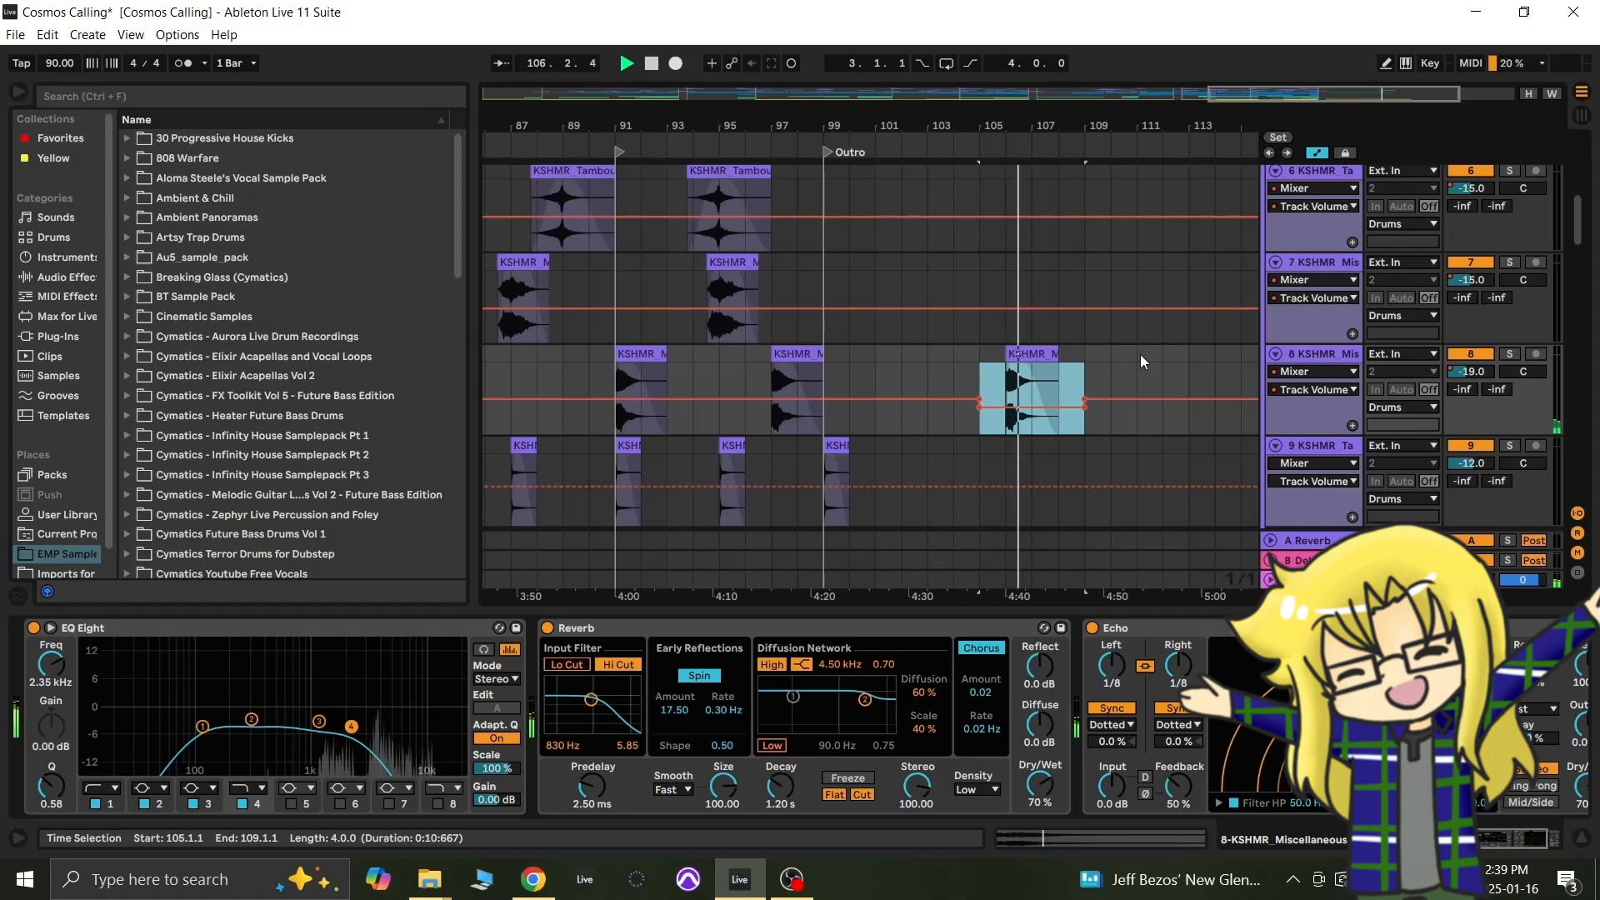
Step: Hide the automation lanes and listen to the D Section from bar 73 while checking the drum tracks
{"action": "scroll", "coordinate": [1139, 353], "scroll_direction": "down", "scroll_amount": 15}
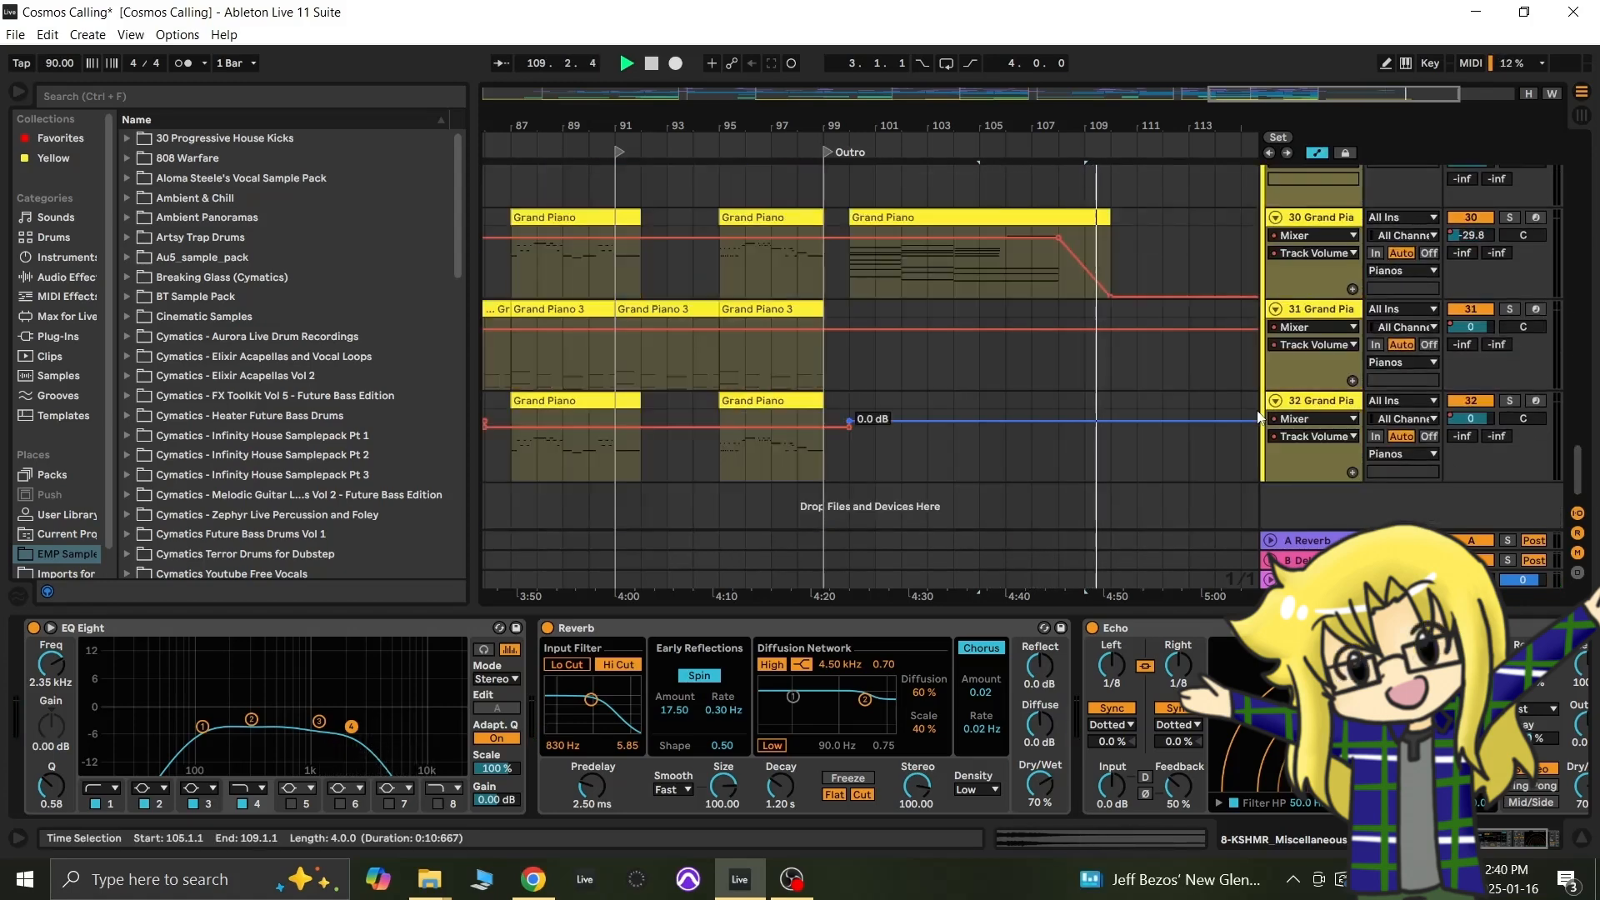
{"action": "key", "text": "a"}
{"action": "key", "text": "space"}
{"action": "scroll", "coordinate": [1200, 250], "scroll_direction": "up", "scroll_amount": 20}
{"action": "scroll", "coordinate": [837, 453], "scroll_direction": "down", "scroll_amount": 5}
{"action": "left_click", "coordinate": [801, 350]}
{"action": "key", "text": "space"}
{"action": "key", "text": "space"}
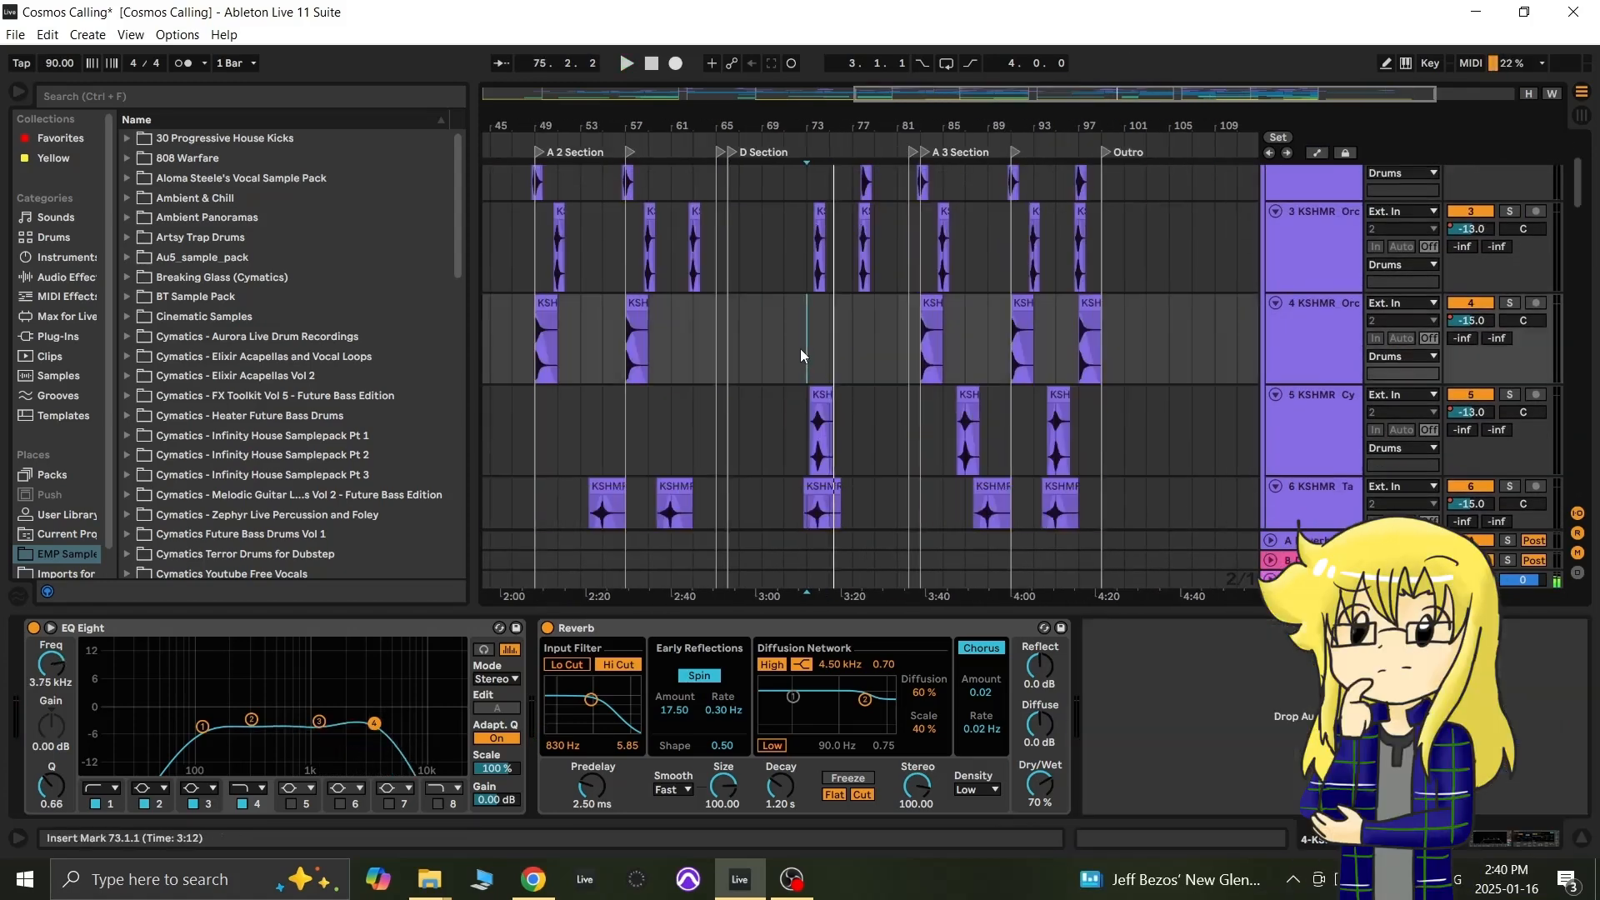
{"action": "key", "text": "space"}
{"action": "scroll", "coordinate": [806, 355], "scroll_direction": "down", "scroll_amount": 5}
{"action": "scroll", "coordinate": [807, 355], "scroll_direction": "up", "scroll_amount": 3}
{"action": "key", "text": "space"}
Step: Duplicate the 5 KSHMR Cymbal track and delete all clips from the copy
{"action": "scroll", "coordinate": [1158, 193], "scroll_direction": "down", "scroll_amount": 4}
{"action": "left_click", "coordinate": [1278, 334]}
{"action": "key", "text": "ctrl+d"}
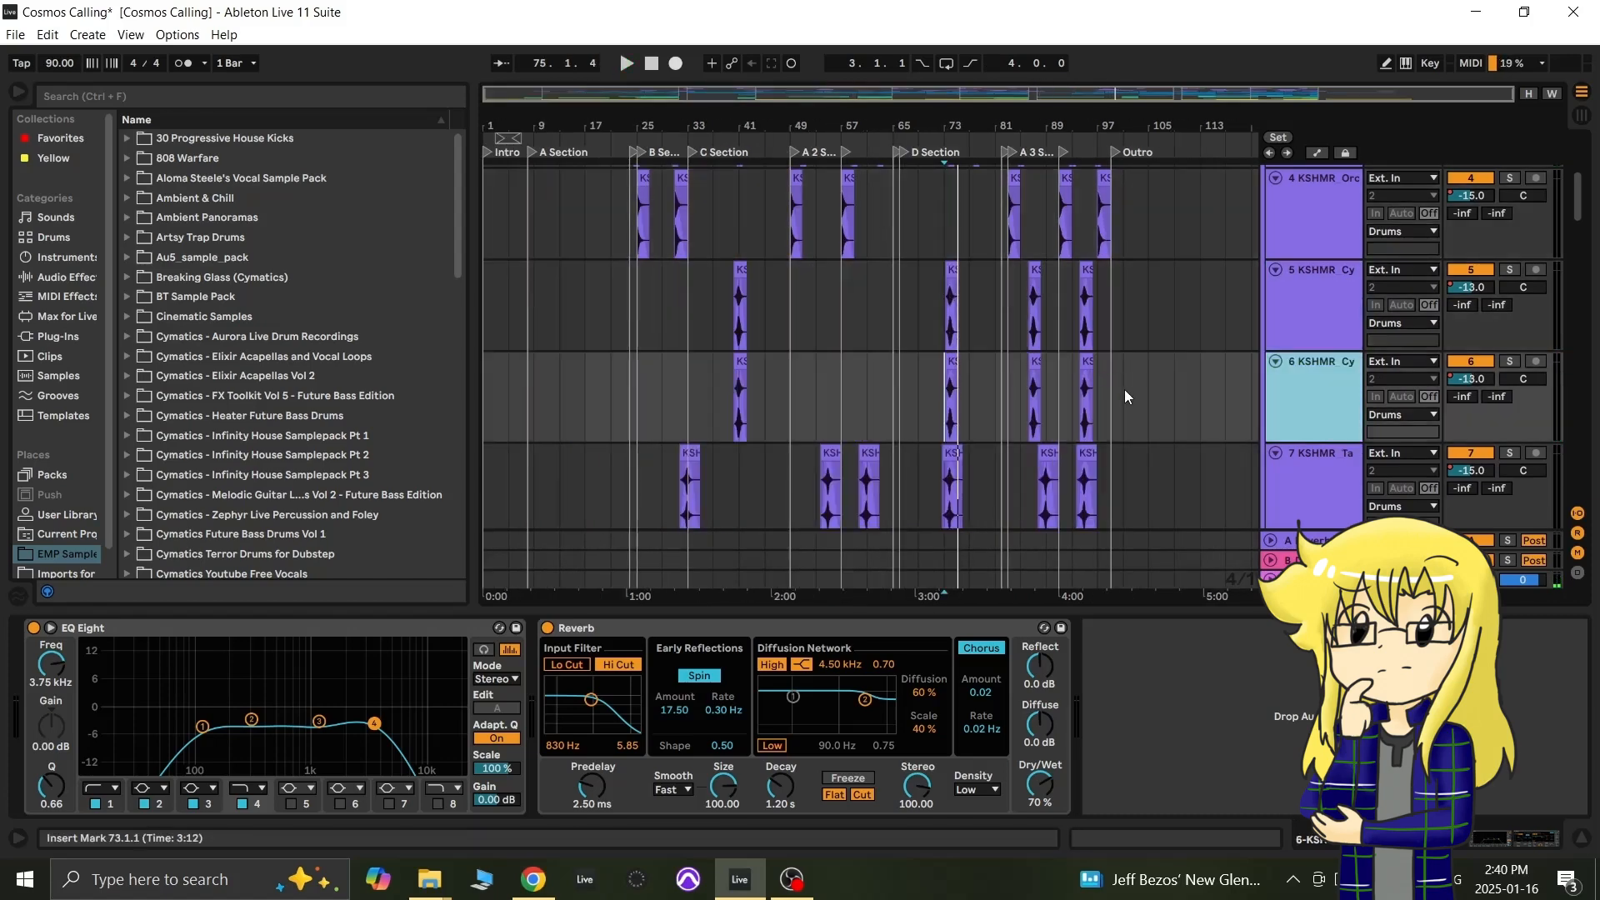
{"action": "left_click_drag", "start_coordinate": [1123, 390], "coordinate": [713, 400]}
{"action": "key", "text": "Delete"}
Step: Browse the KSHMR - Sounds of KSHMR VOL 3 samples down to the cymbals folder of KSHMR_Orchestral_Drums
{"action": "scroll", "coordinate": [334, 467], "scroll_direction": "down", "scroll_amount": 7}
{"action": "left_click", "coordinate": [337, 489]}
{"action": "scroll", "coordinate": [332, 462], "scroll_direction": "down", "scroll_amount": 4}
{"action": "left_click", "coordinate": [271, 262]}
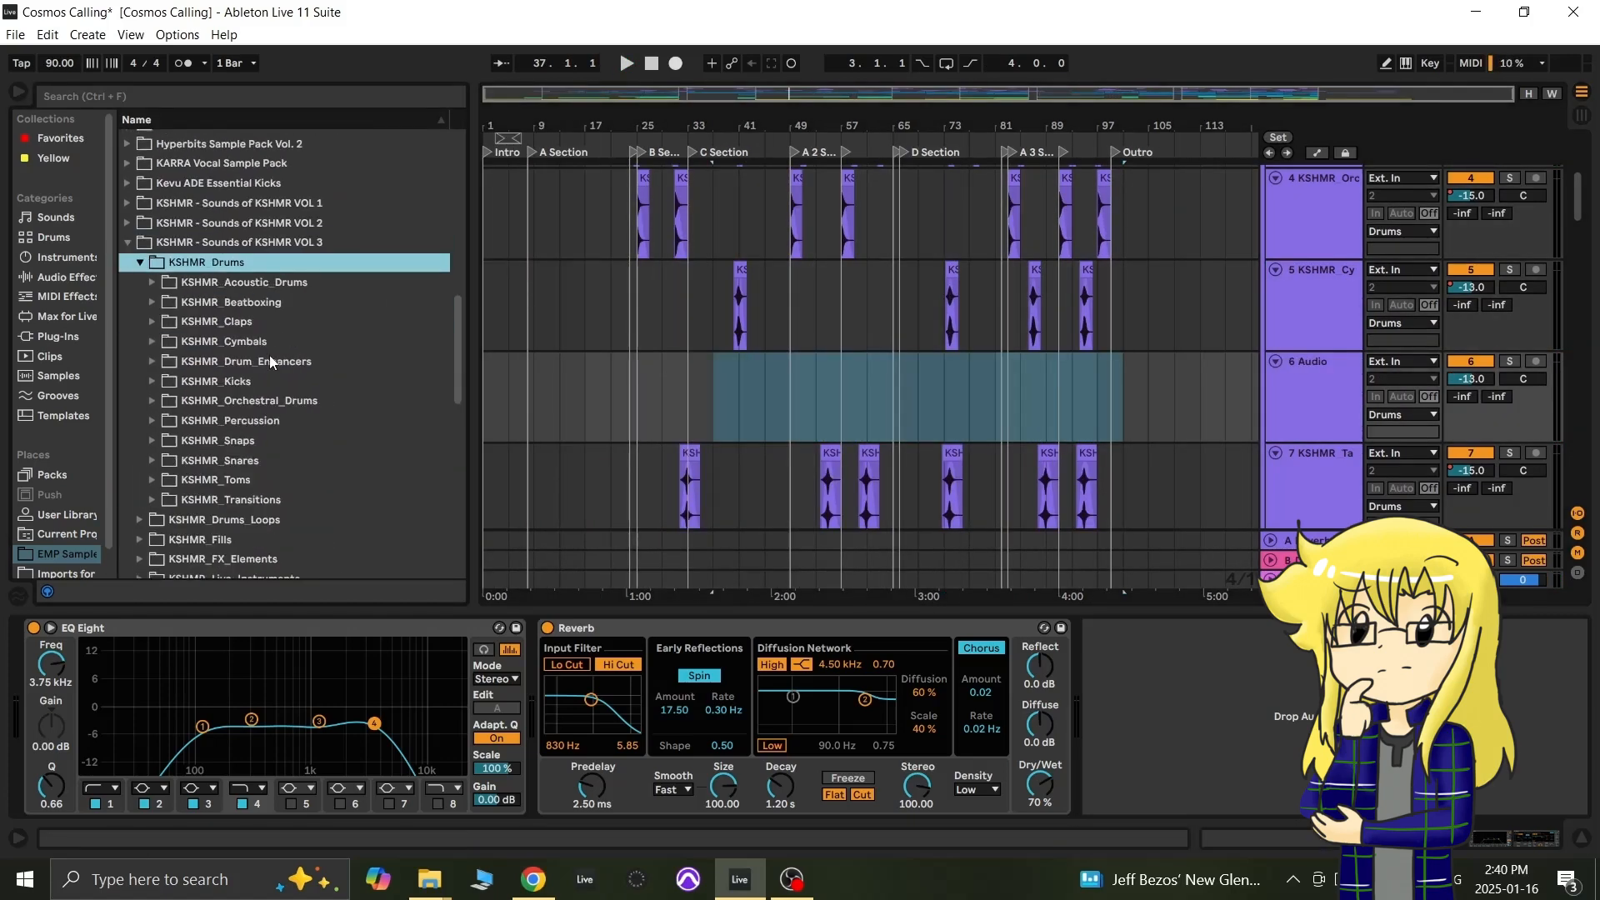
{"action": "left_click", "coordinate": [260, 342]}
{"action": "left_click", "coordinate": [262, 343]}
{"action": "left_click", "coordinate": [261, 402]}
{"action": "left_click", "coordinate": [267, 421]}
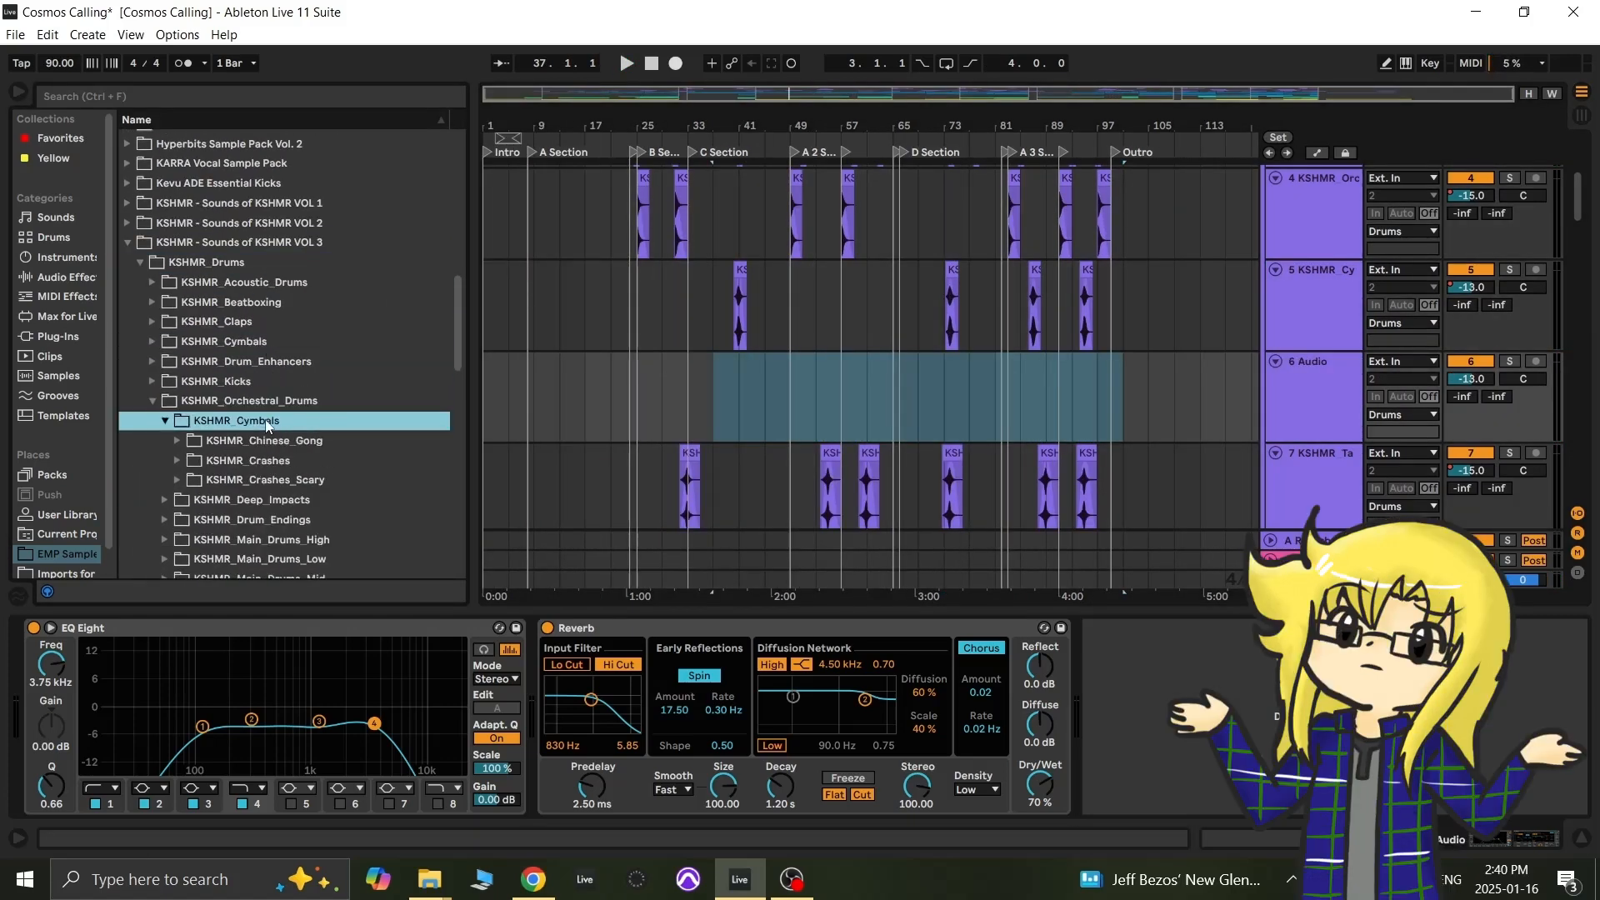
Step: Audition the KSHMR_Orchestral_Crash_Scary samples 01 to 05 in the KSHMR_Crashes_Scary folder
{"action": "left_click", "coordinate": [265, 480]}
{"action": "left_click", "coordinate": [363, 377]}
{"action": "left_click", "coordinate": [352, 399]}
{"action": "left_click", "coordinate": [367, 416]}
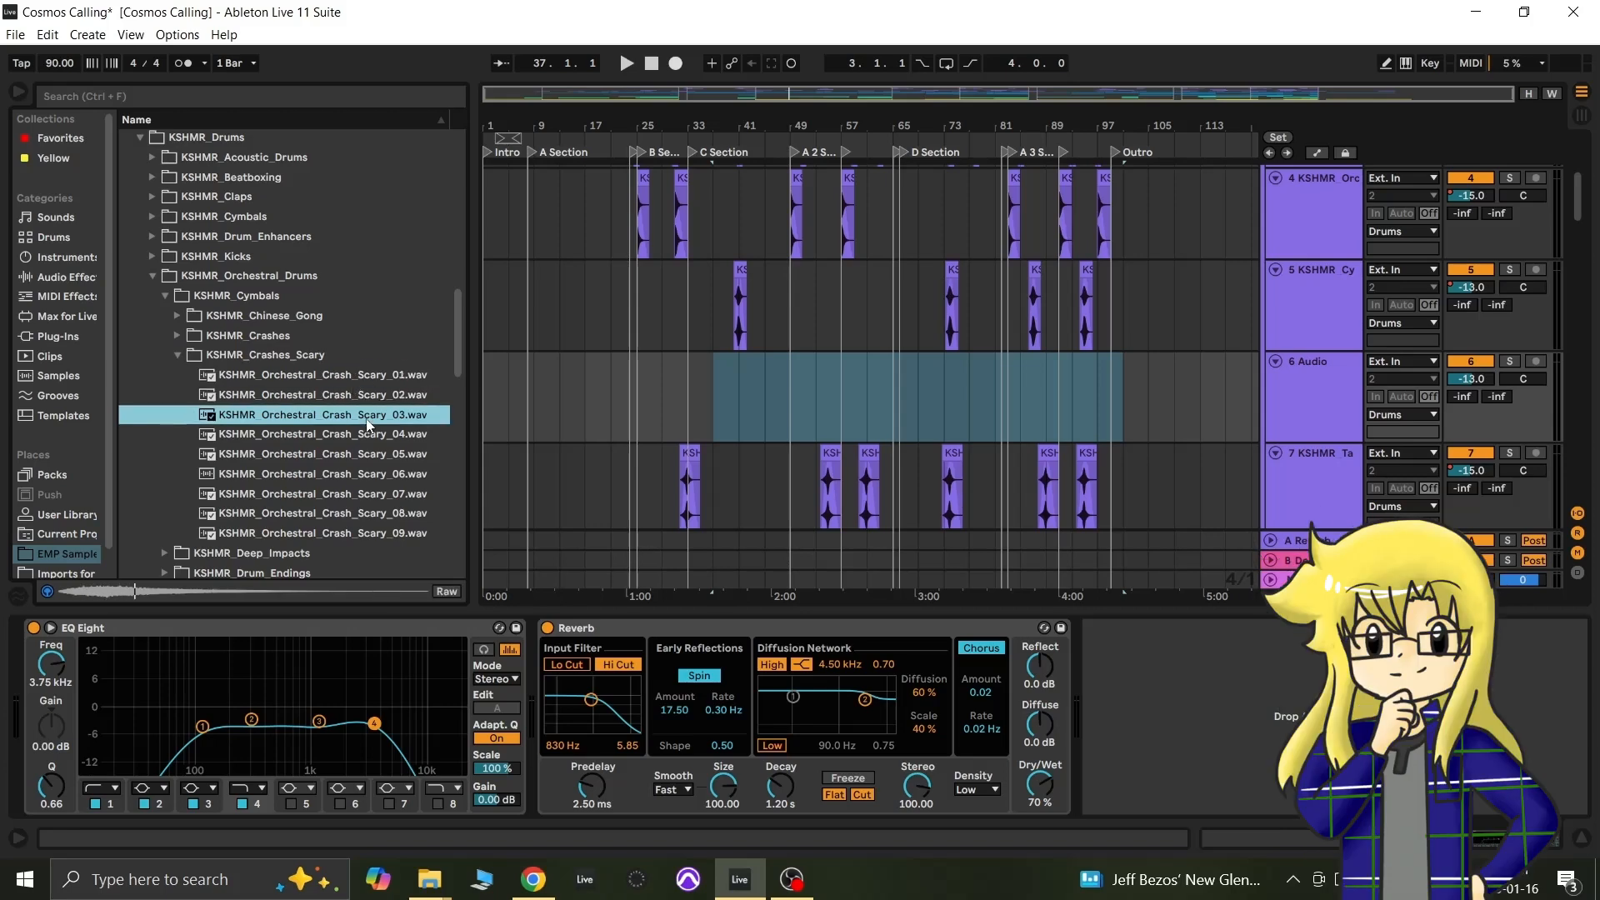
{"action": "left_click", "coordinate": [371, 433]}
{"action": "left_click", "coordinate": [370, 454]}
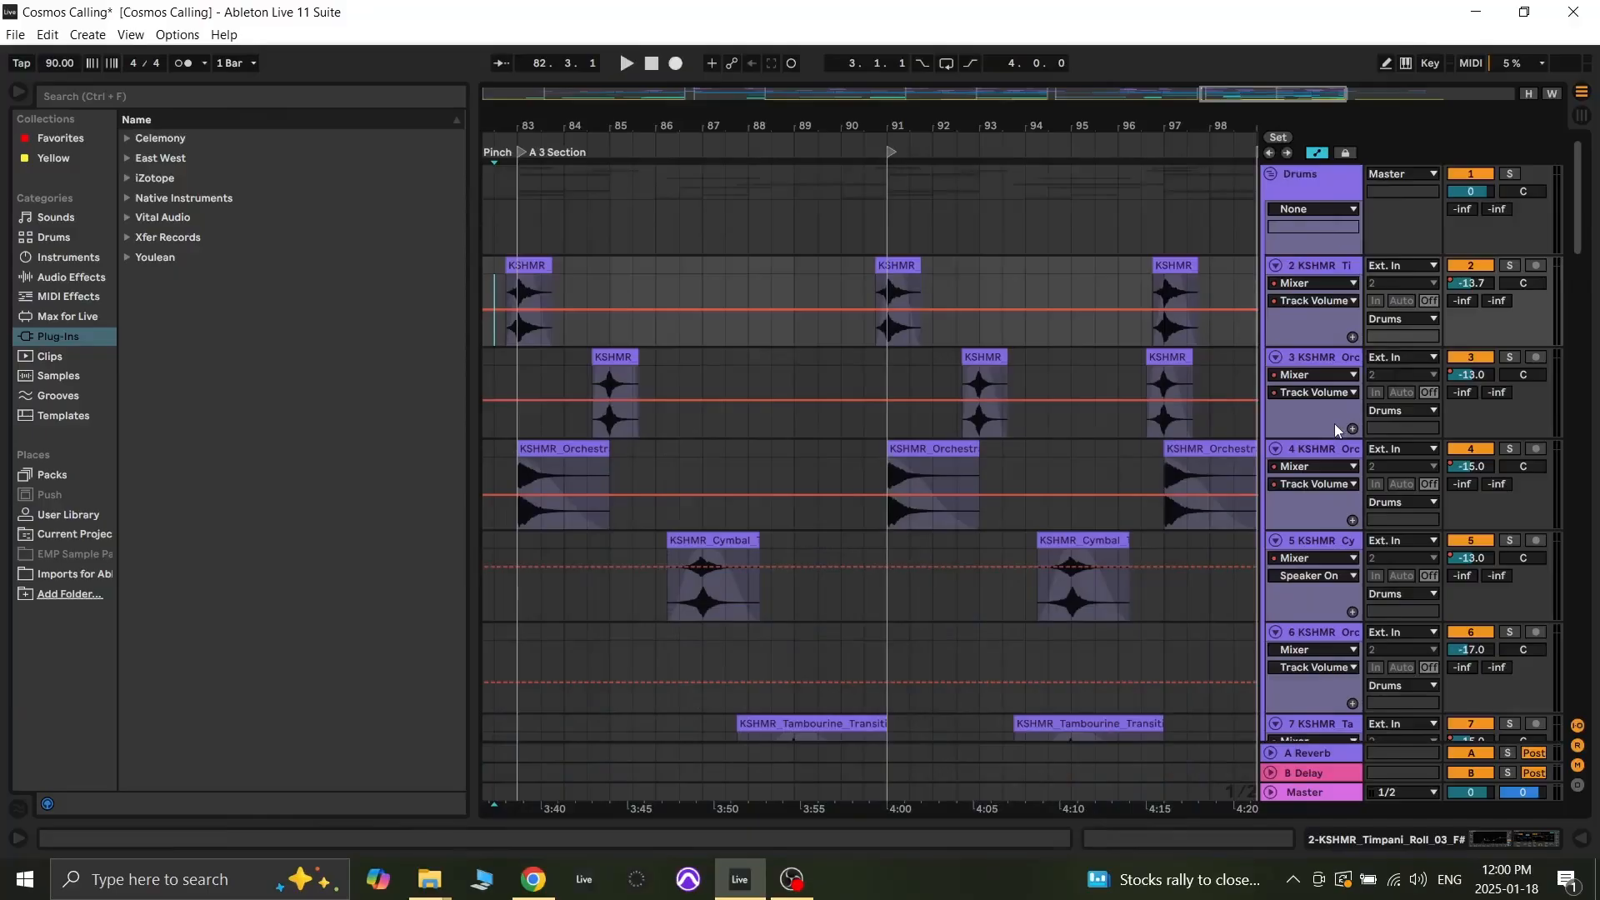
Step: Play from just before the A 3 Section and review the drum tracks' clips and volume automation
{"action": "key", "text": "space"}
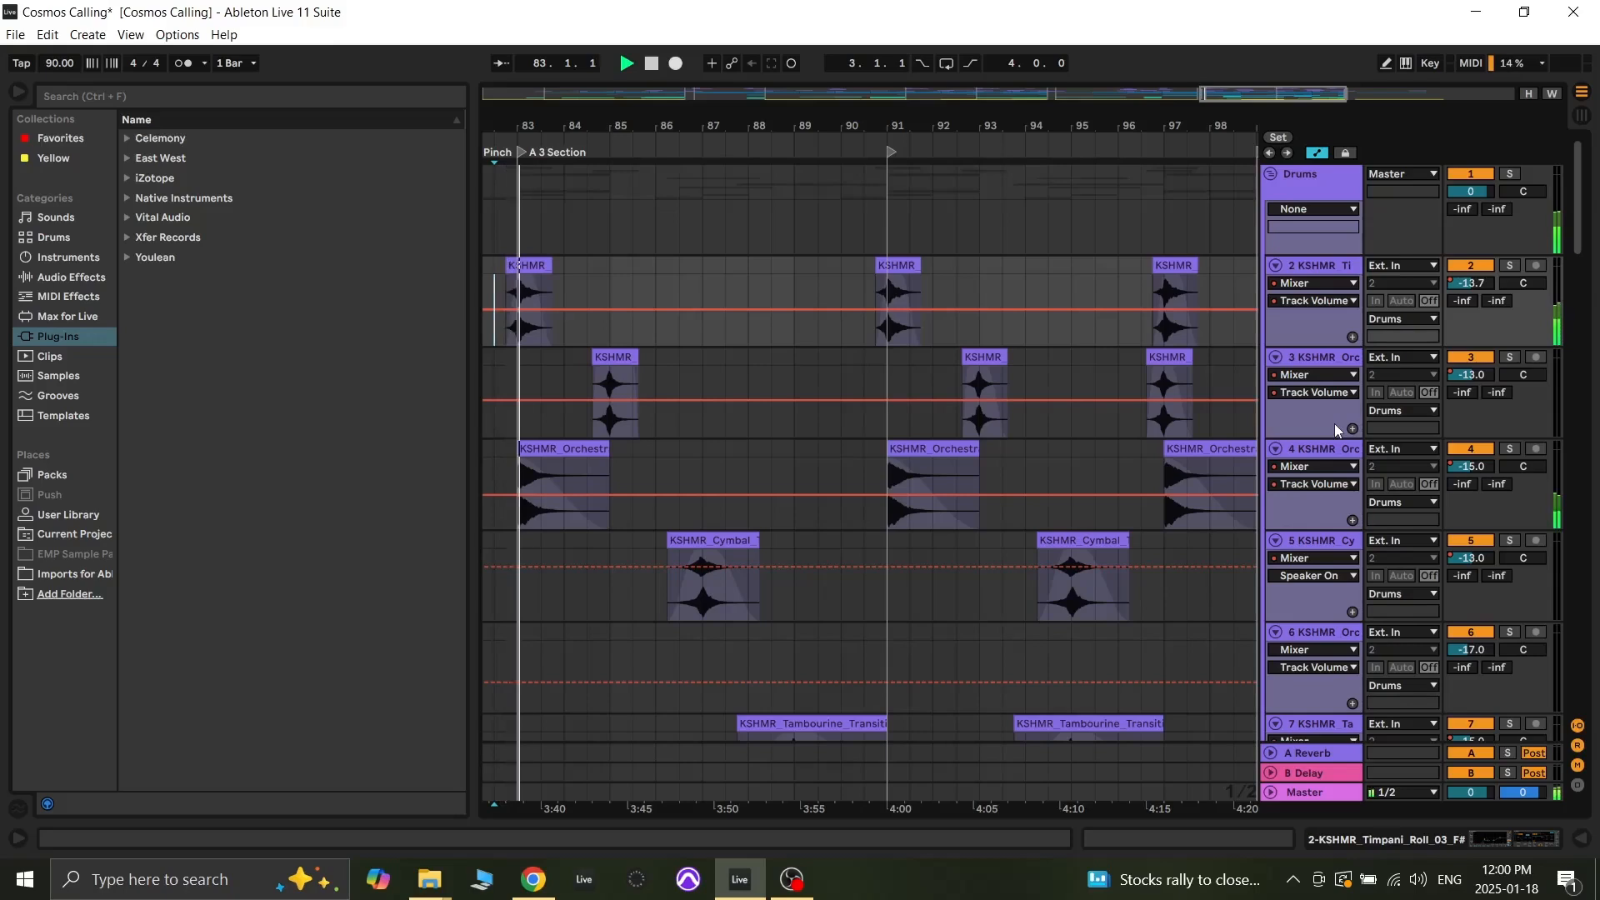
{"action": "scroll", "coordinate": [1333, 423], "scroll_direction": "down", "scroll_amount": 1}
{"action": "scroll", "coordinate": [1333, 424], "scroll_direction": "down", "scroll_amount": 4}
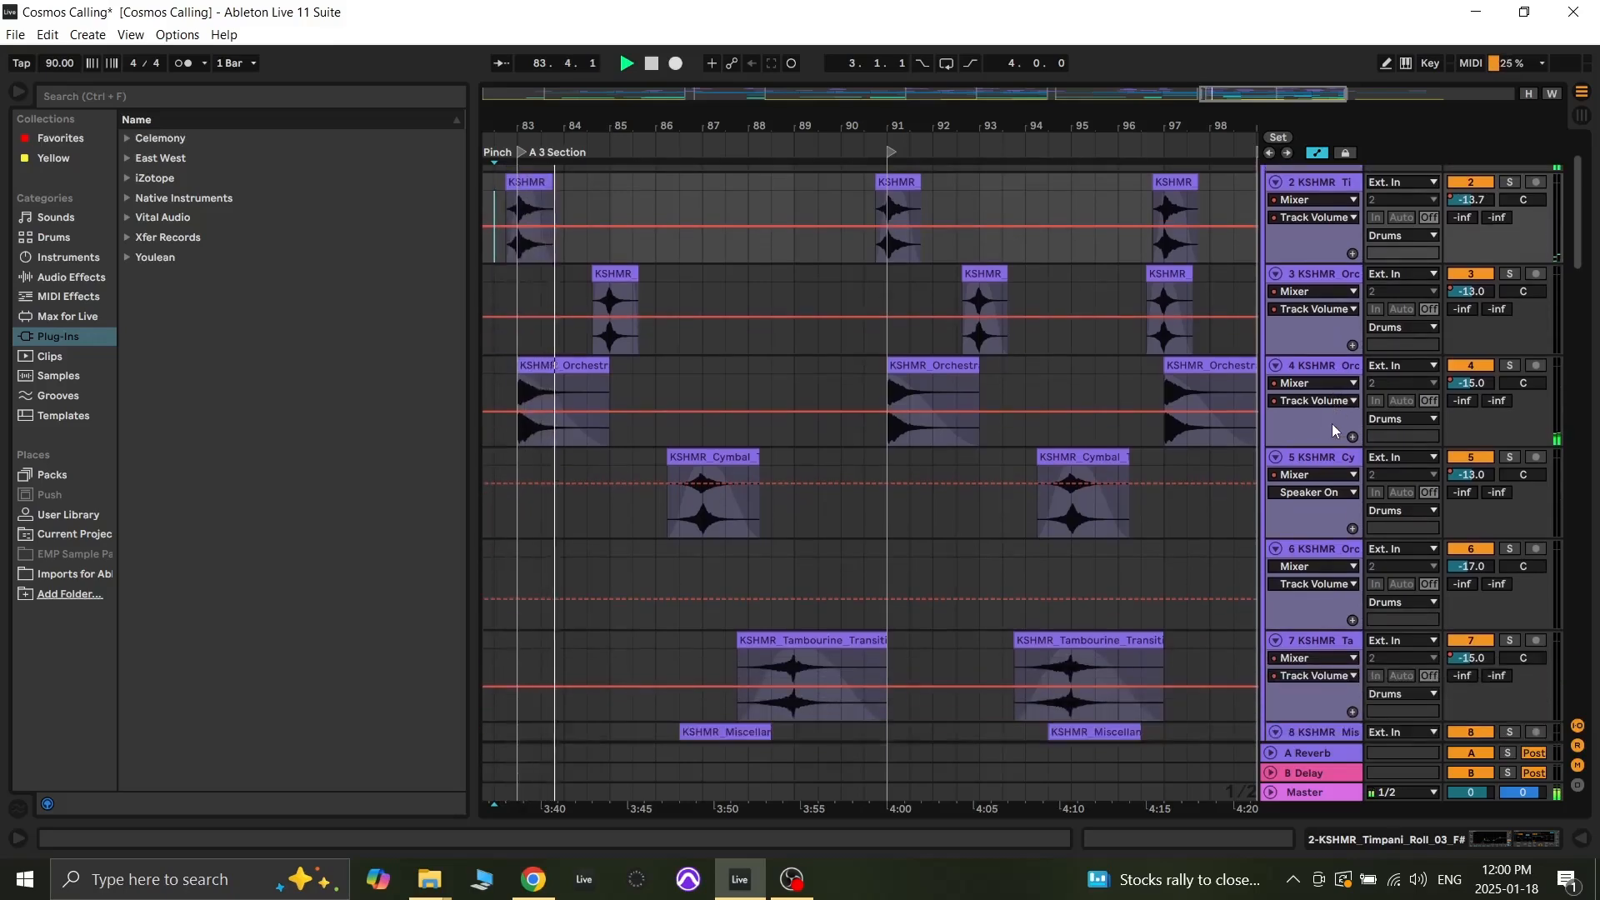
{"action": "scroll", "coordinate": [1331, 422], "scroll_direction": "down", "scroll_amount": 7}
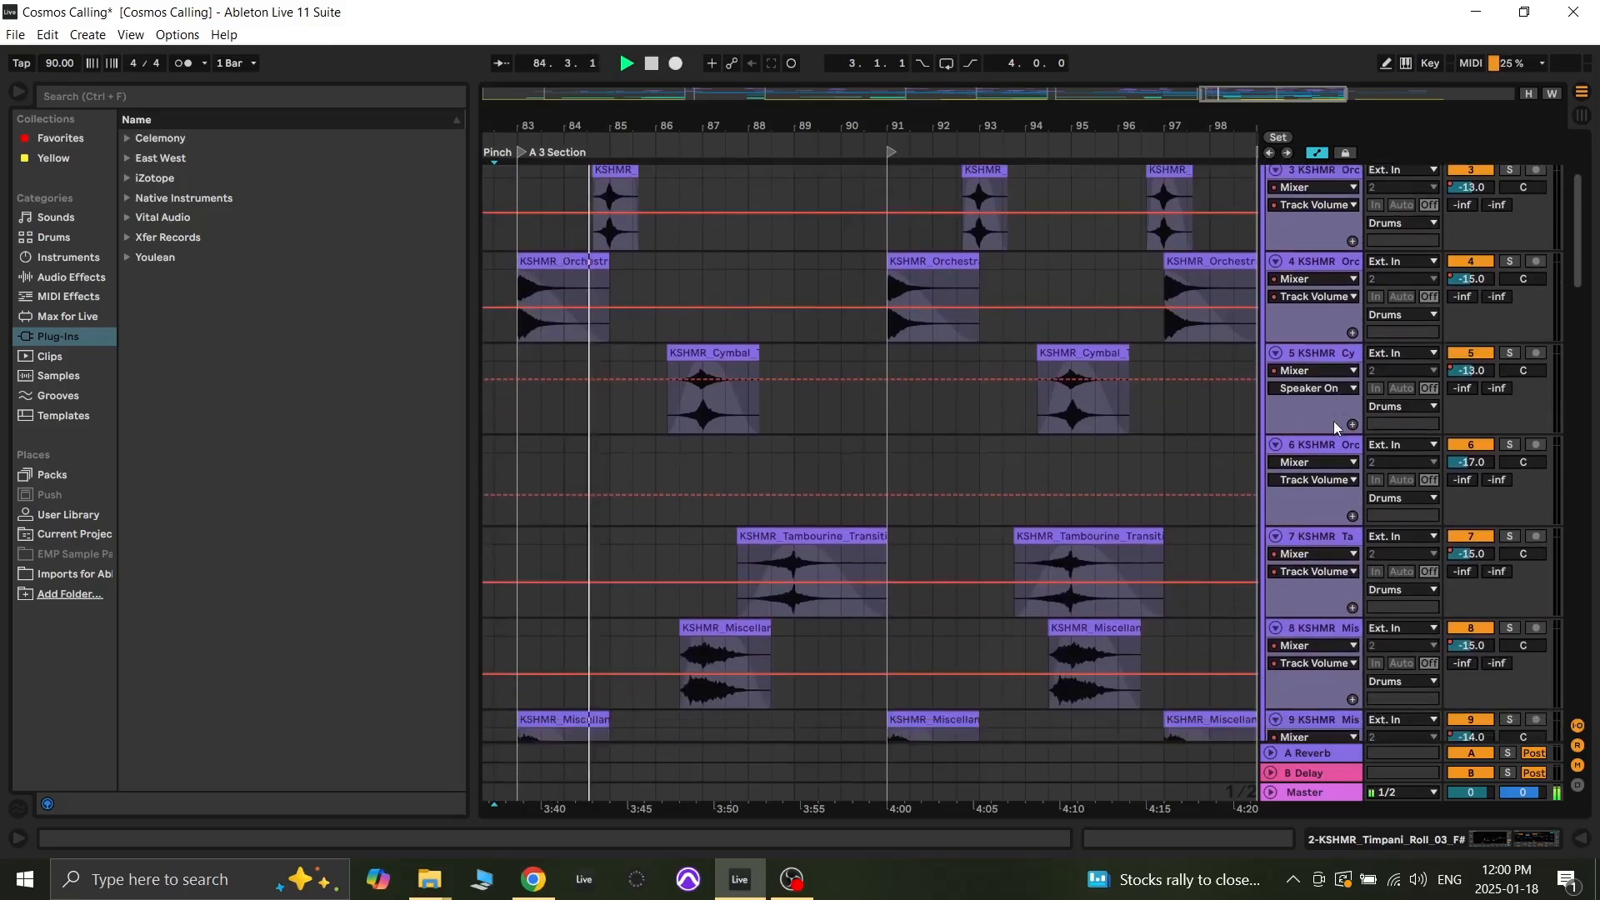
{"action": "scroll", "coordinate": [1333, 421], "scroll_direction": "down", "scroll_amount": 5}
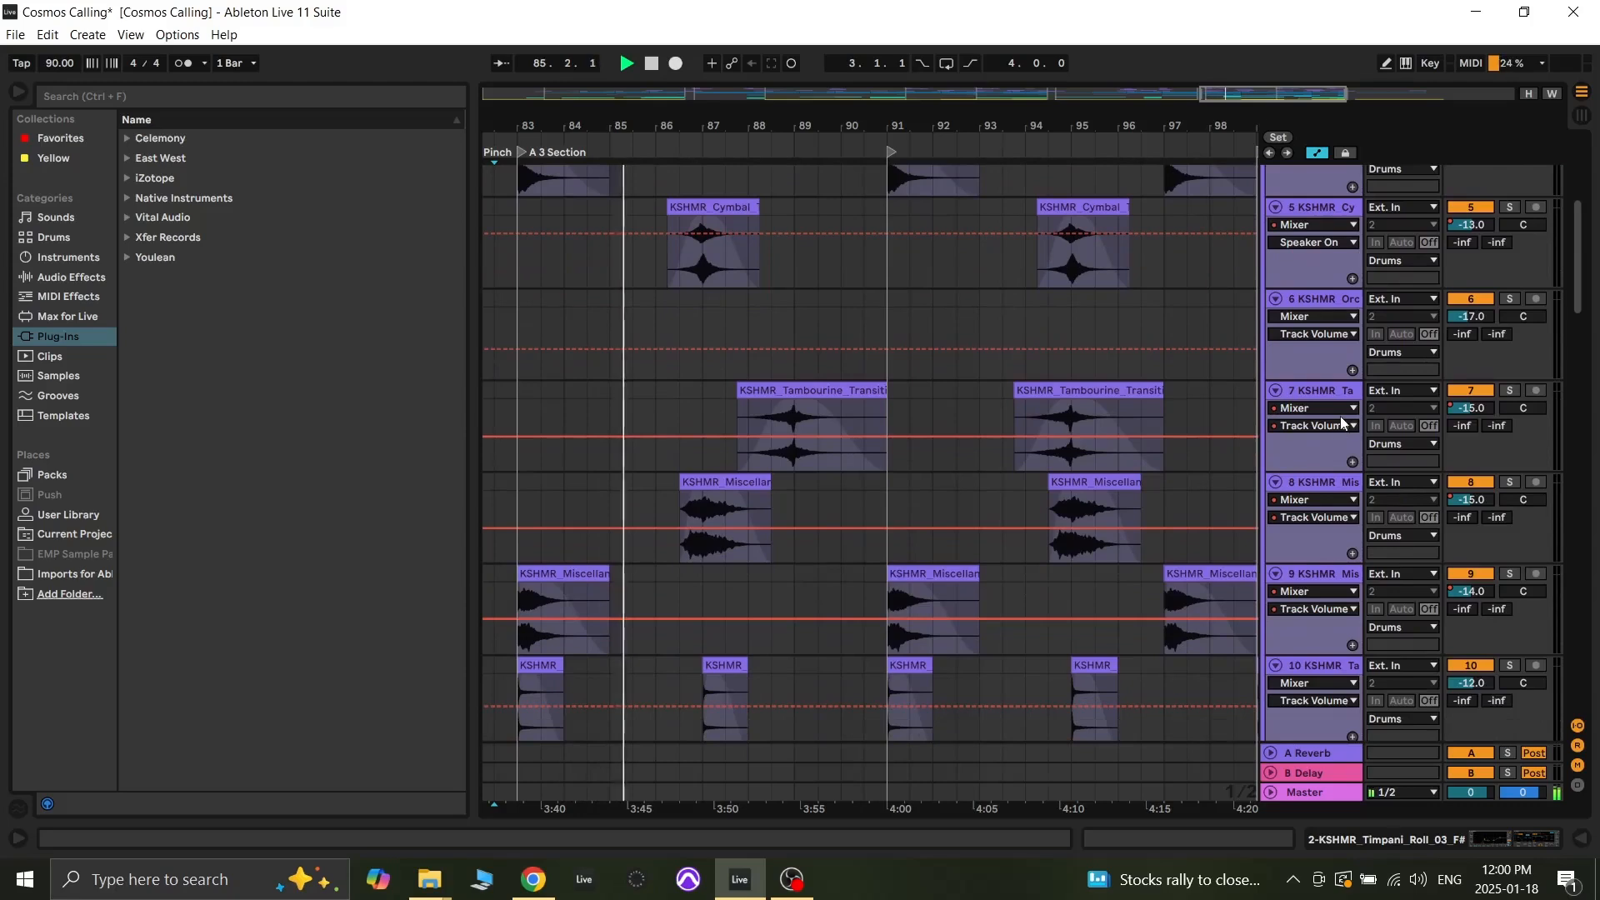
{"action": "scroll", "coordinate": [1342, 417], "scroll_direction": "down", "scroll_amount": 3}
{"action": "scroll", "coordinate": [1342, 421], "scroll_direction": "down", "scroll_amount": 6}
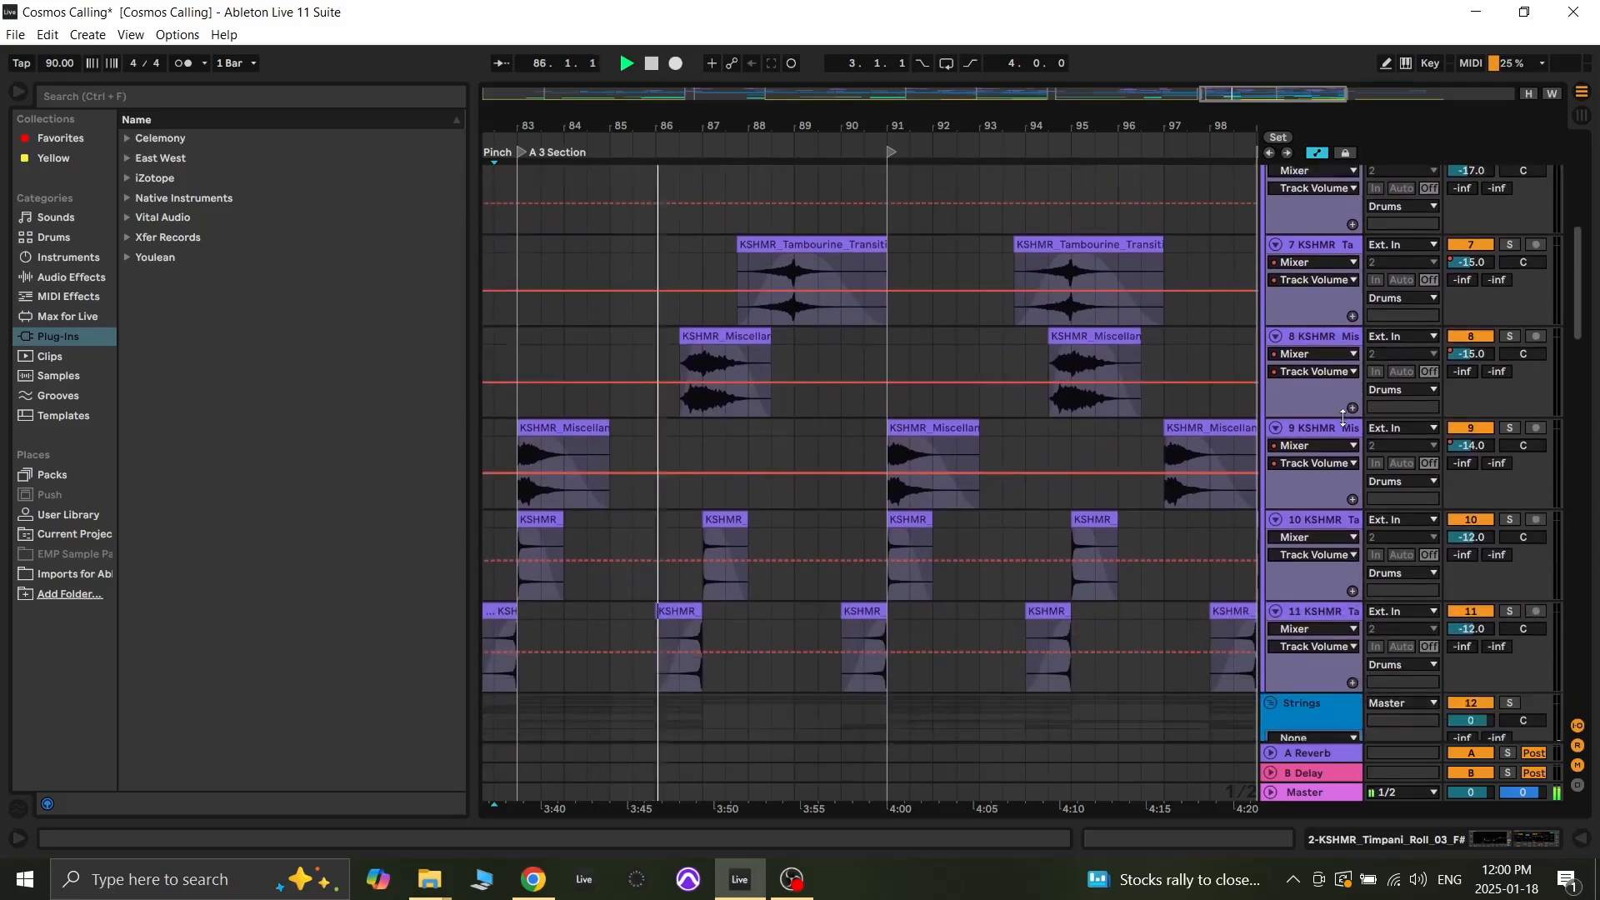
{"action": "scroll", "coordinate": [1343, 422], "scroll_direction": "down", "scroll_amount": 7}
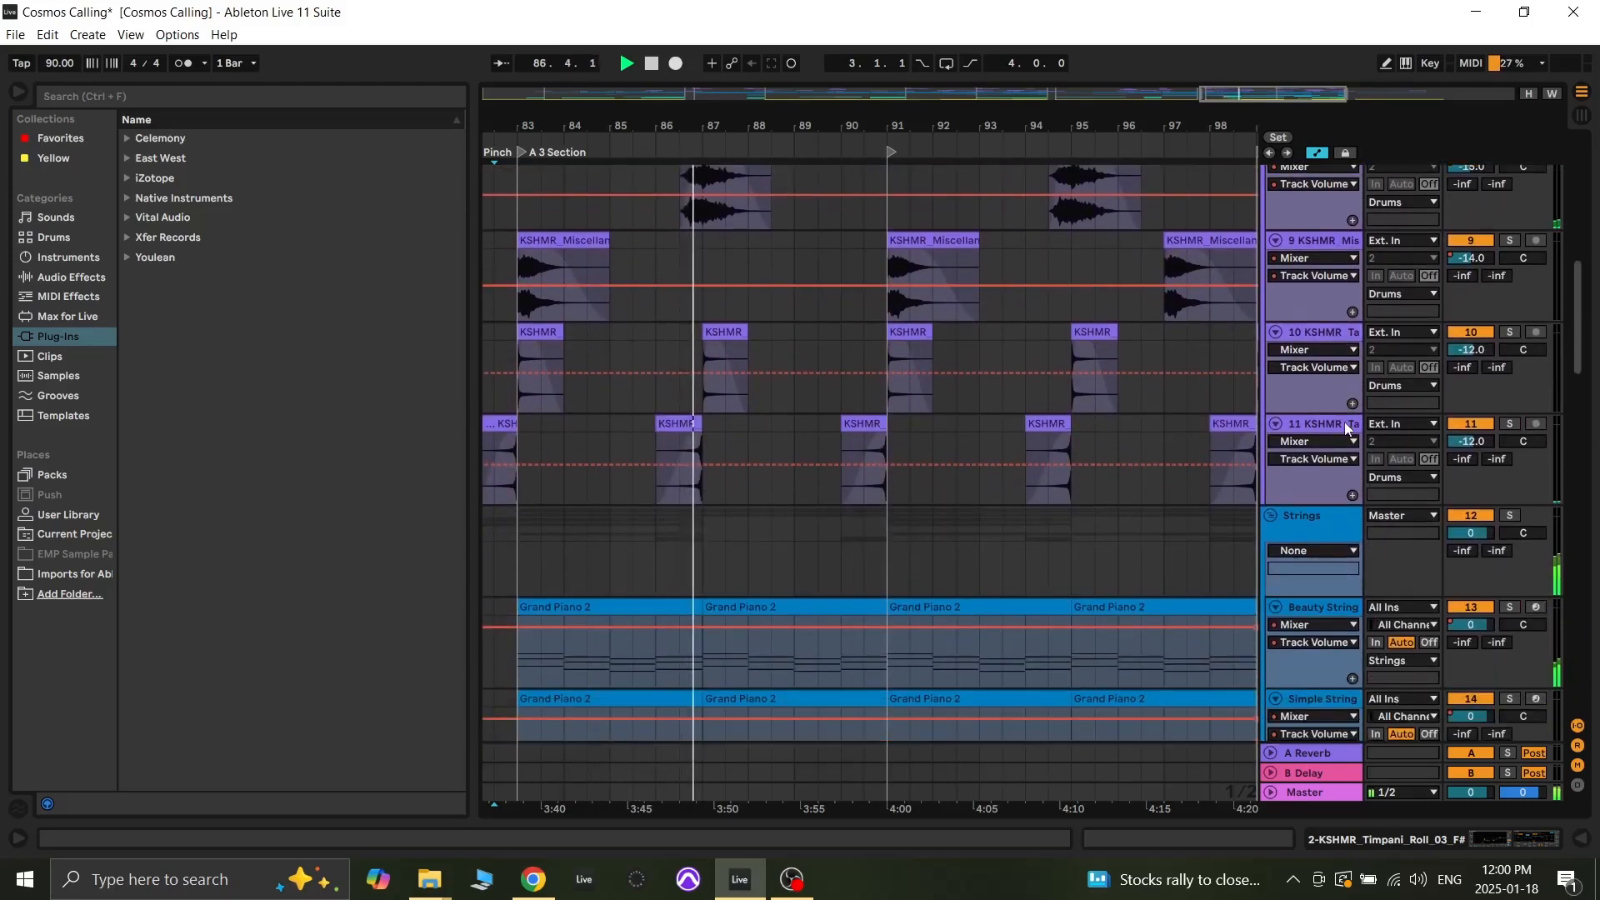
Step: Review the strings and brass tracks' clips and automation in the A 3 Section during playback
{"action": "scroll", "coordinate": [1343, 422], "scroll_direction": "down", "scroll_amount": 4}
{"action": "scroll", "coordinate": [1345, 428], "scroll_direction": "down", "scroll_amount": 4}
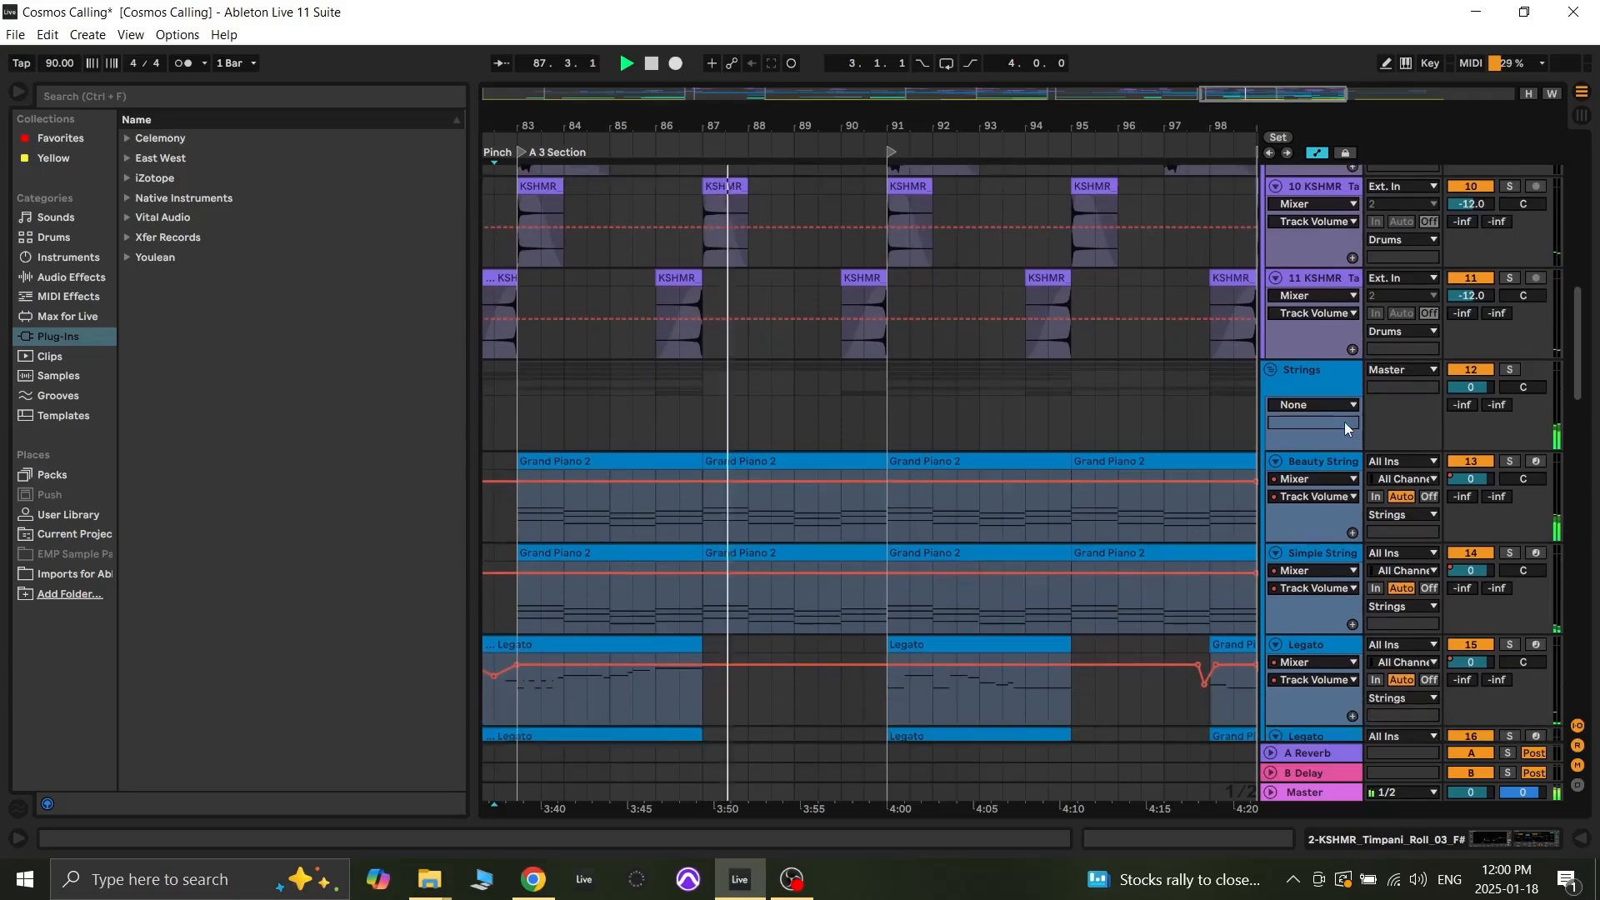
{"action": "scroll", "coordinate": [1345, 428], "scroll_direction": "down", "scroll_amount": 4}
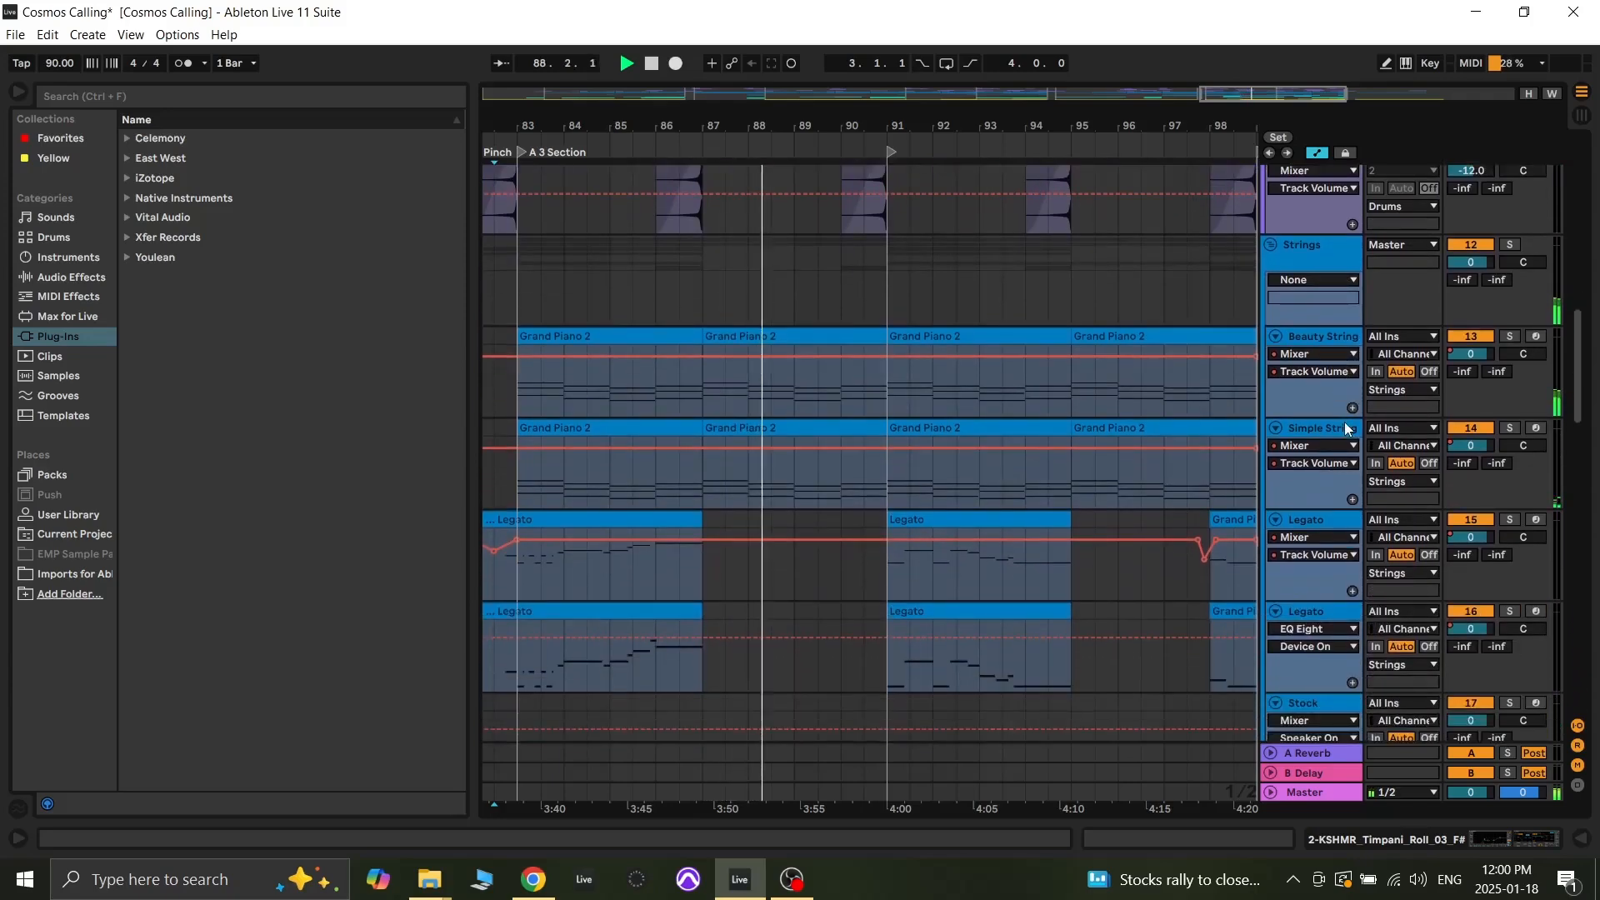
{"action": "scroll", "coordinate": [1345, 428], "scroll_direction": "down", "scroll_amount": 4}
{"action": "scroll", "coordinate": [1343, 421], "scroll_direction": "down", "scroll_amount": 8}
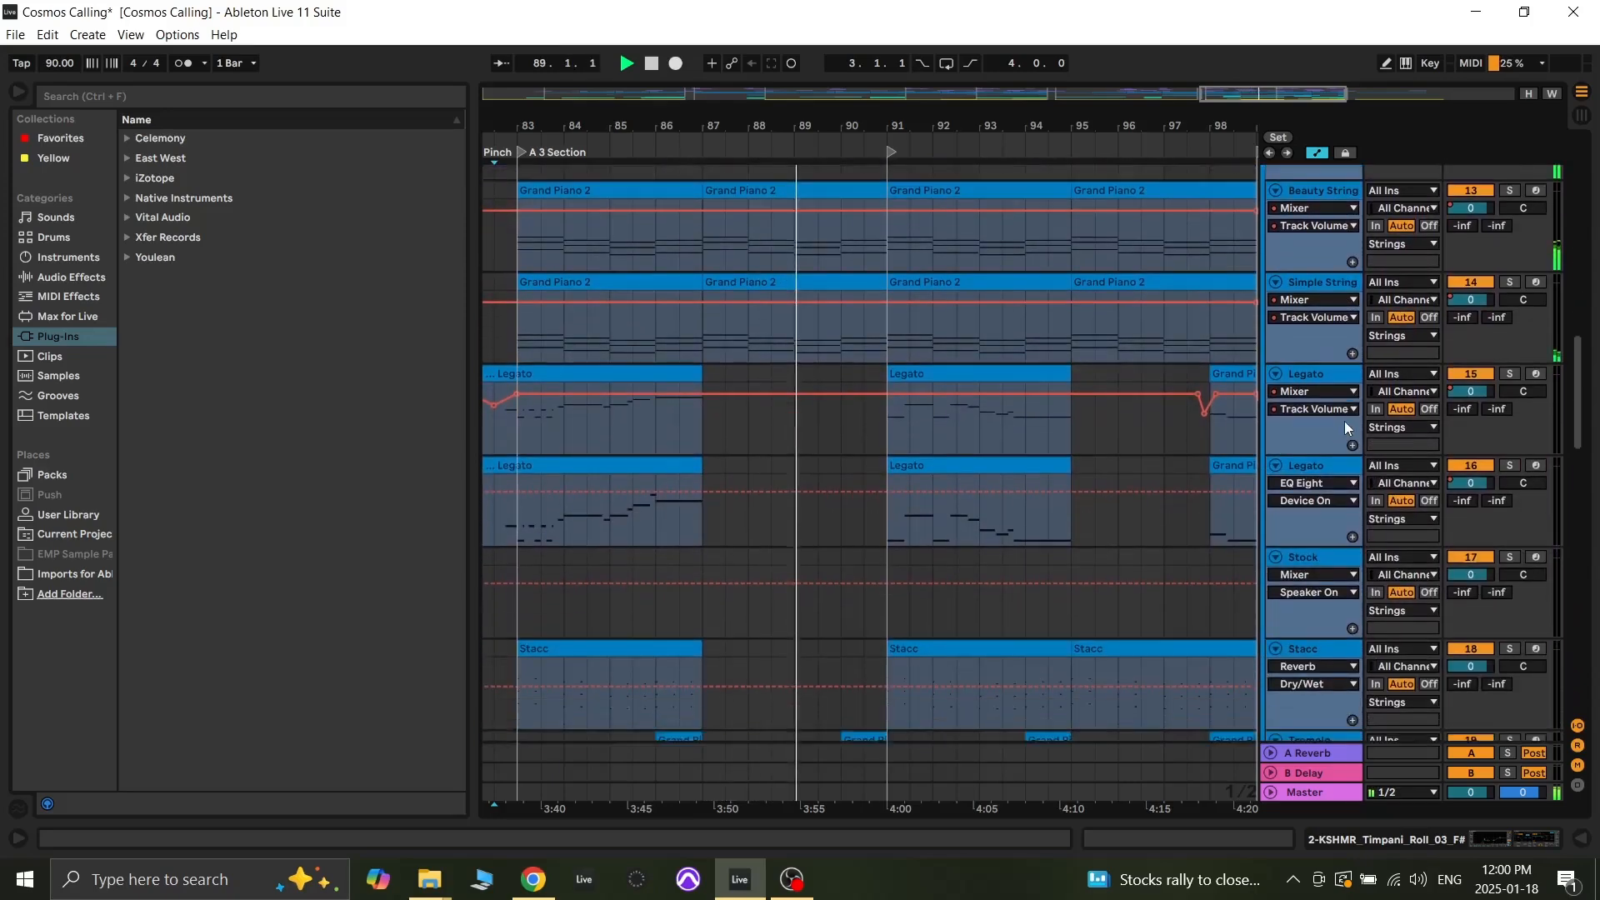
{"action": "scroll", "coordinate": [1343, 423], "scroll_direction": "down", "scroll_amount": 6}
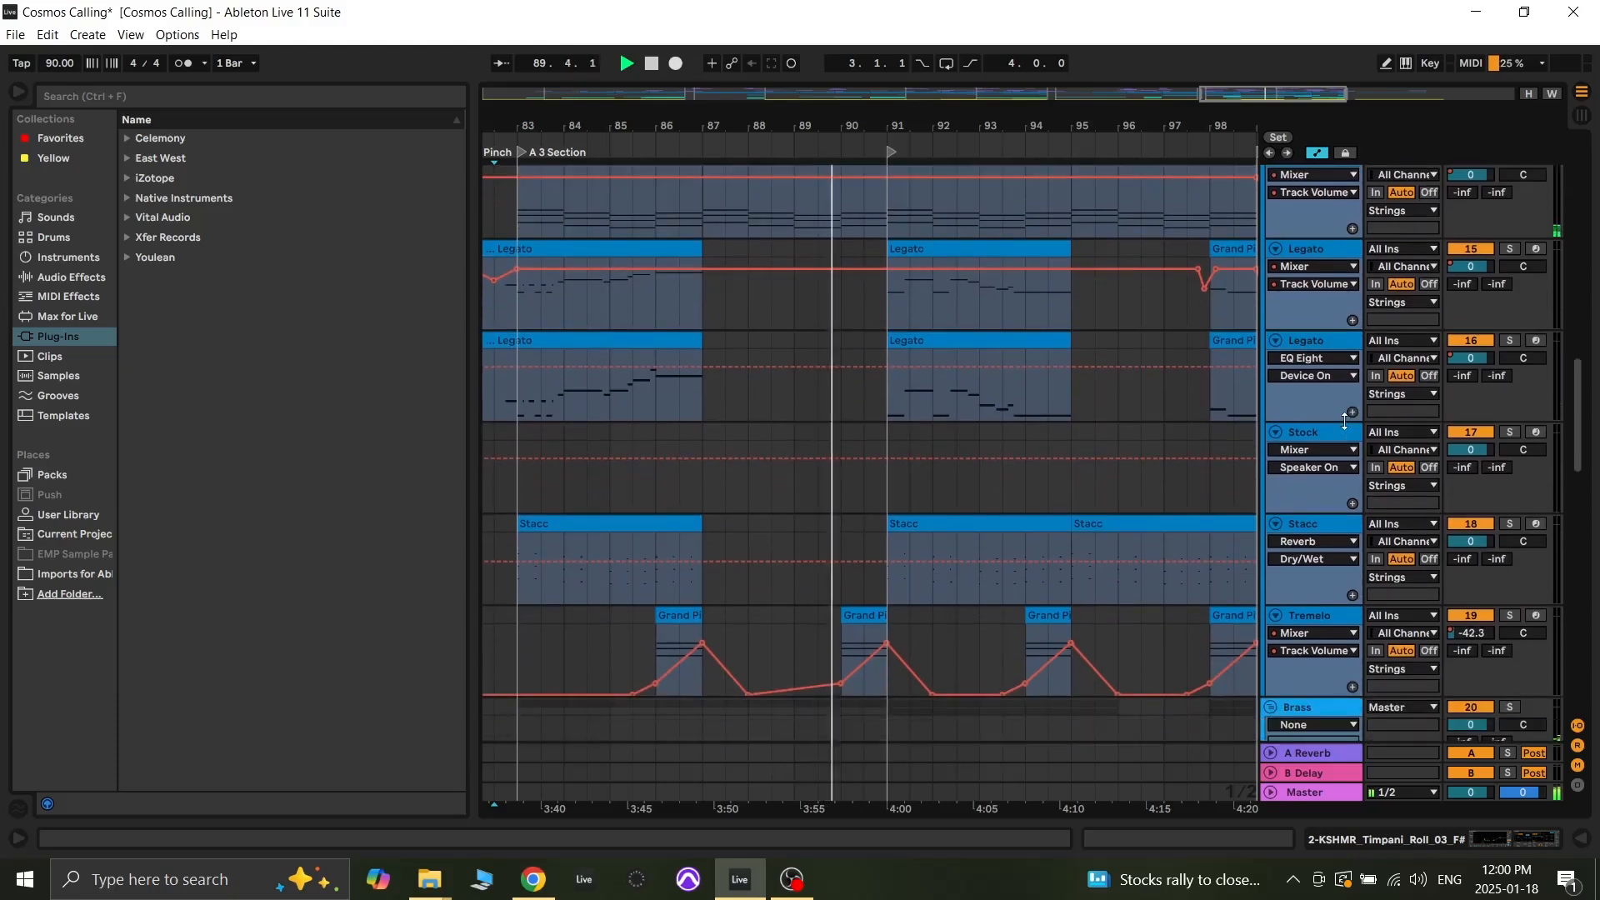
{"action": "scroll", "coordinate": [1345, 417], "scroll_direction": "down", "scroll_amount": 8}
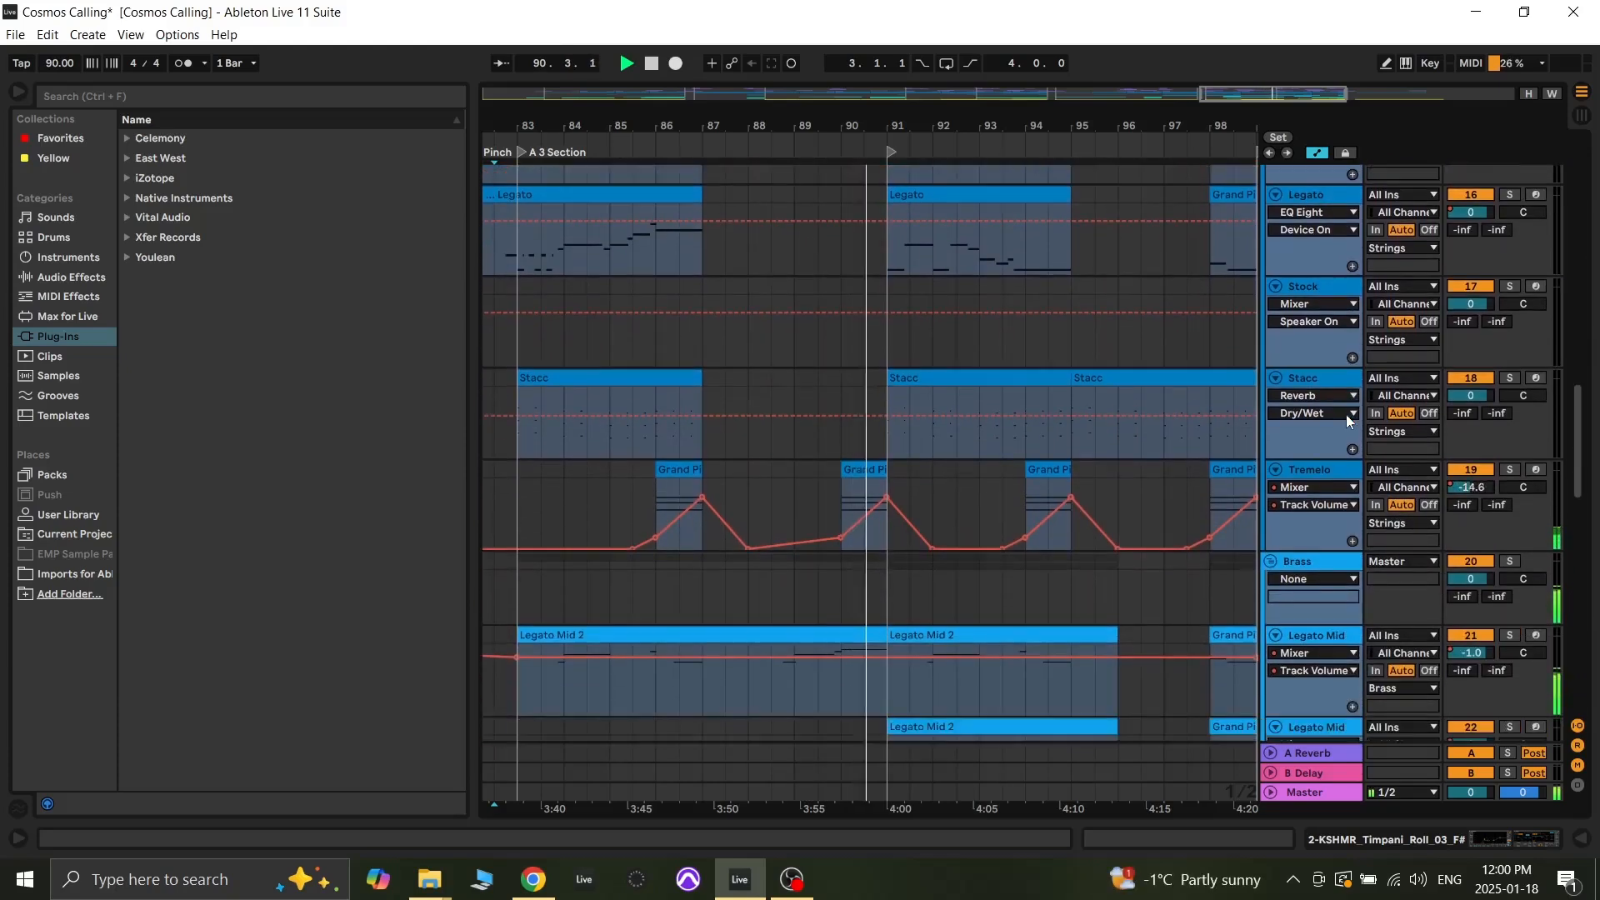
{"action": "scroll", "coordinate": [1350, 417], "scroll_direction": "down", "scroll_amount": 7}
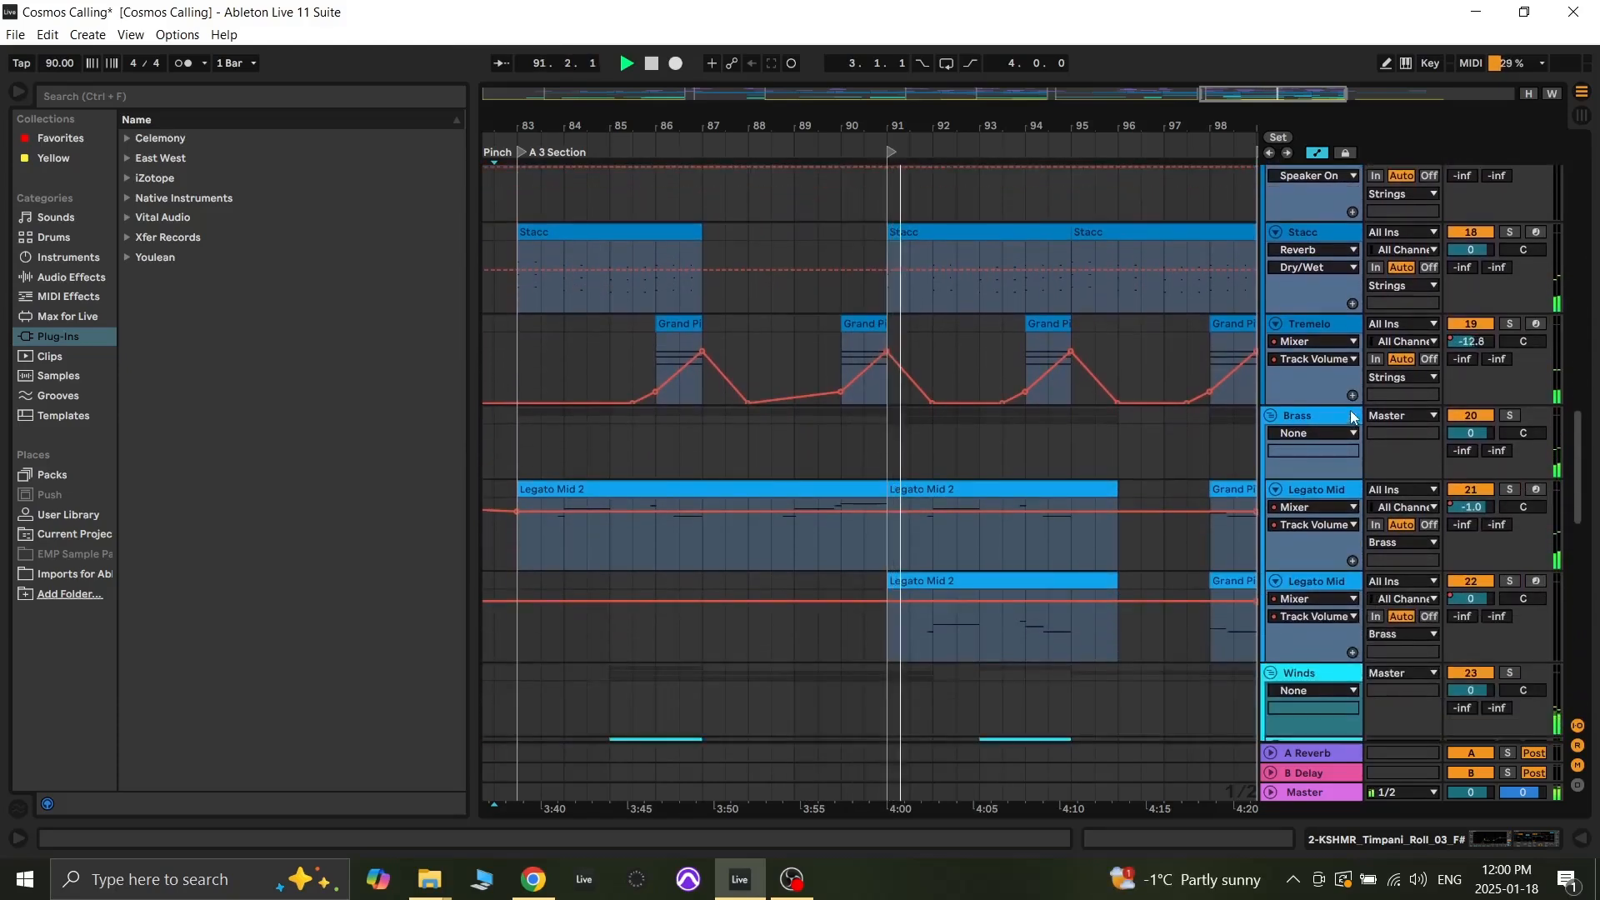
Step: Review the winds, percussion and piano tracks' clips and automation in the A 3 Section during playback
{"action": "scroll", "coordinate": [1361, 401], "scroll_direction": "down", "scroll_amount": 11}
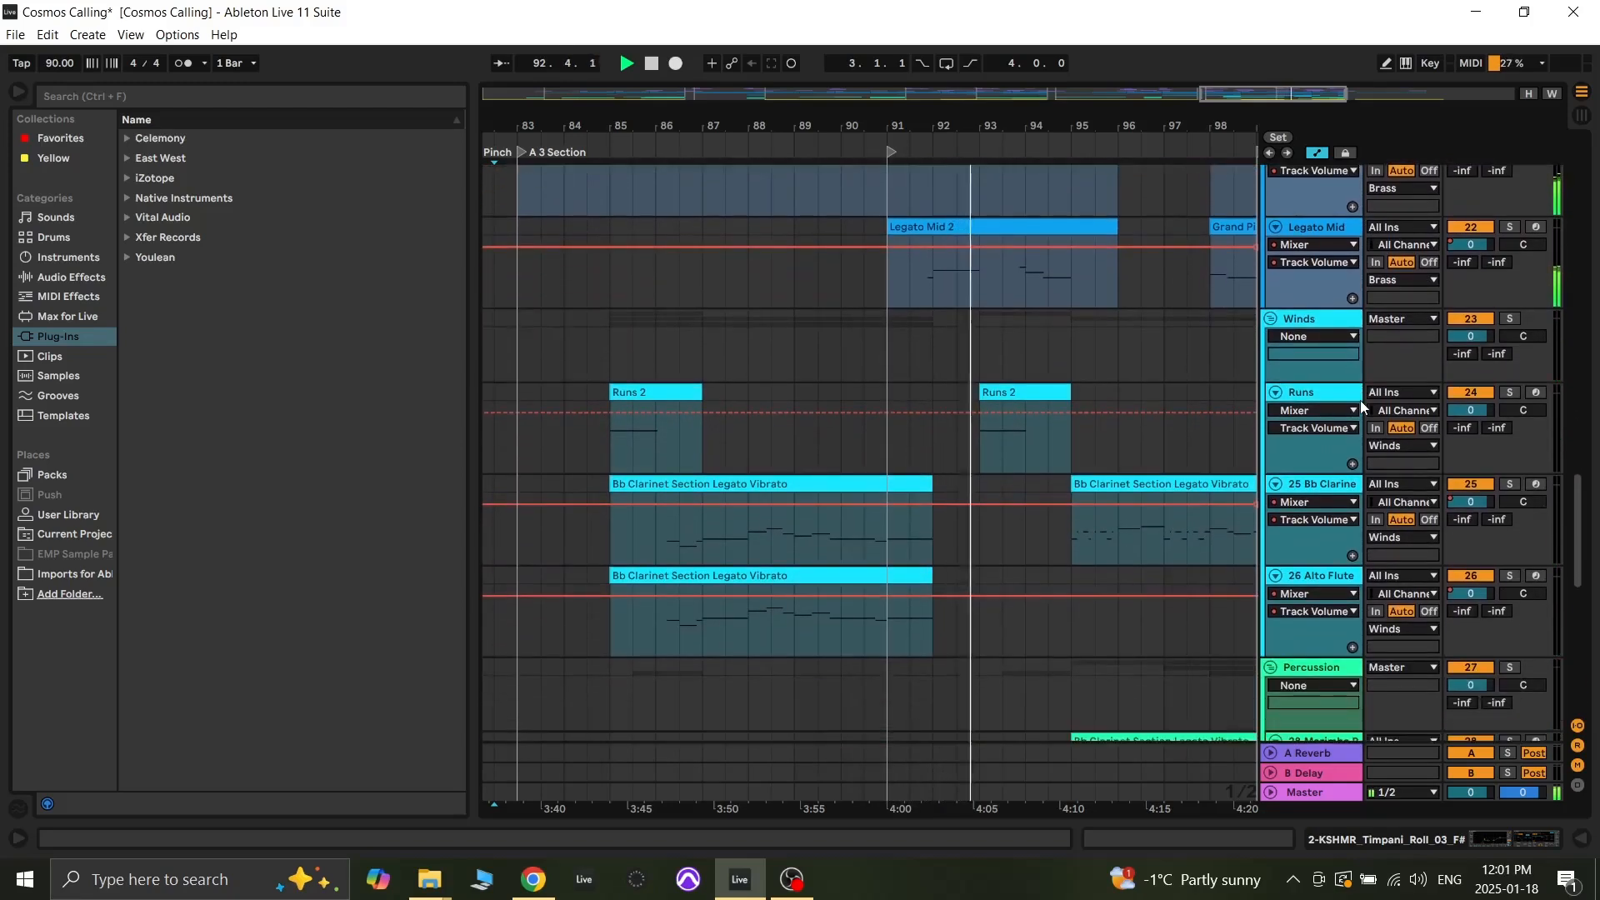
{"action": "scroll", "coordinate": [1360, 400], "scroll_direction": "down", "scroll_amount": 6}
{"action": "scroll", "coordinate": [1360, 400], "scroll_direction": "down", "scroll_amount": 6}
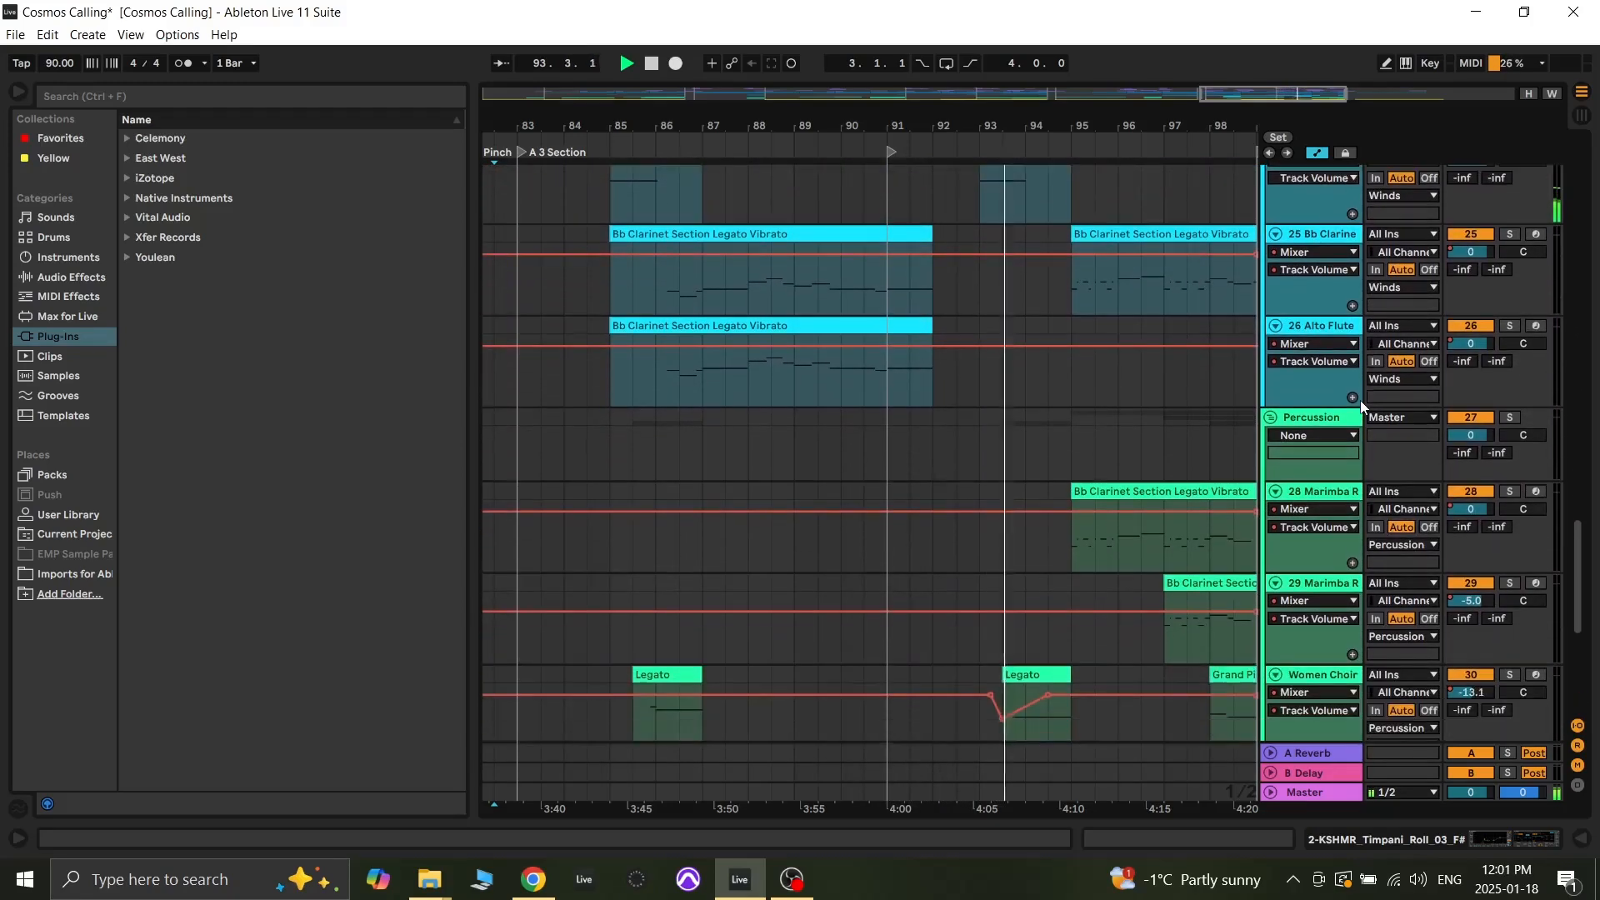
{"action": "scroll", "coordinate": [1363, 406], "scroll_direction": "down", "scroll_amount": 6}
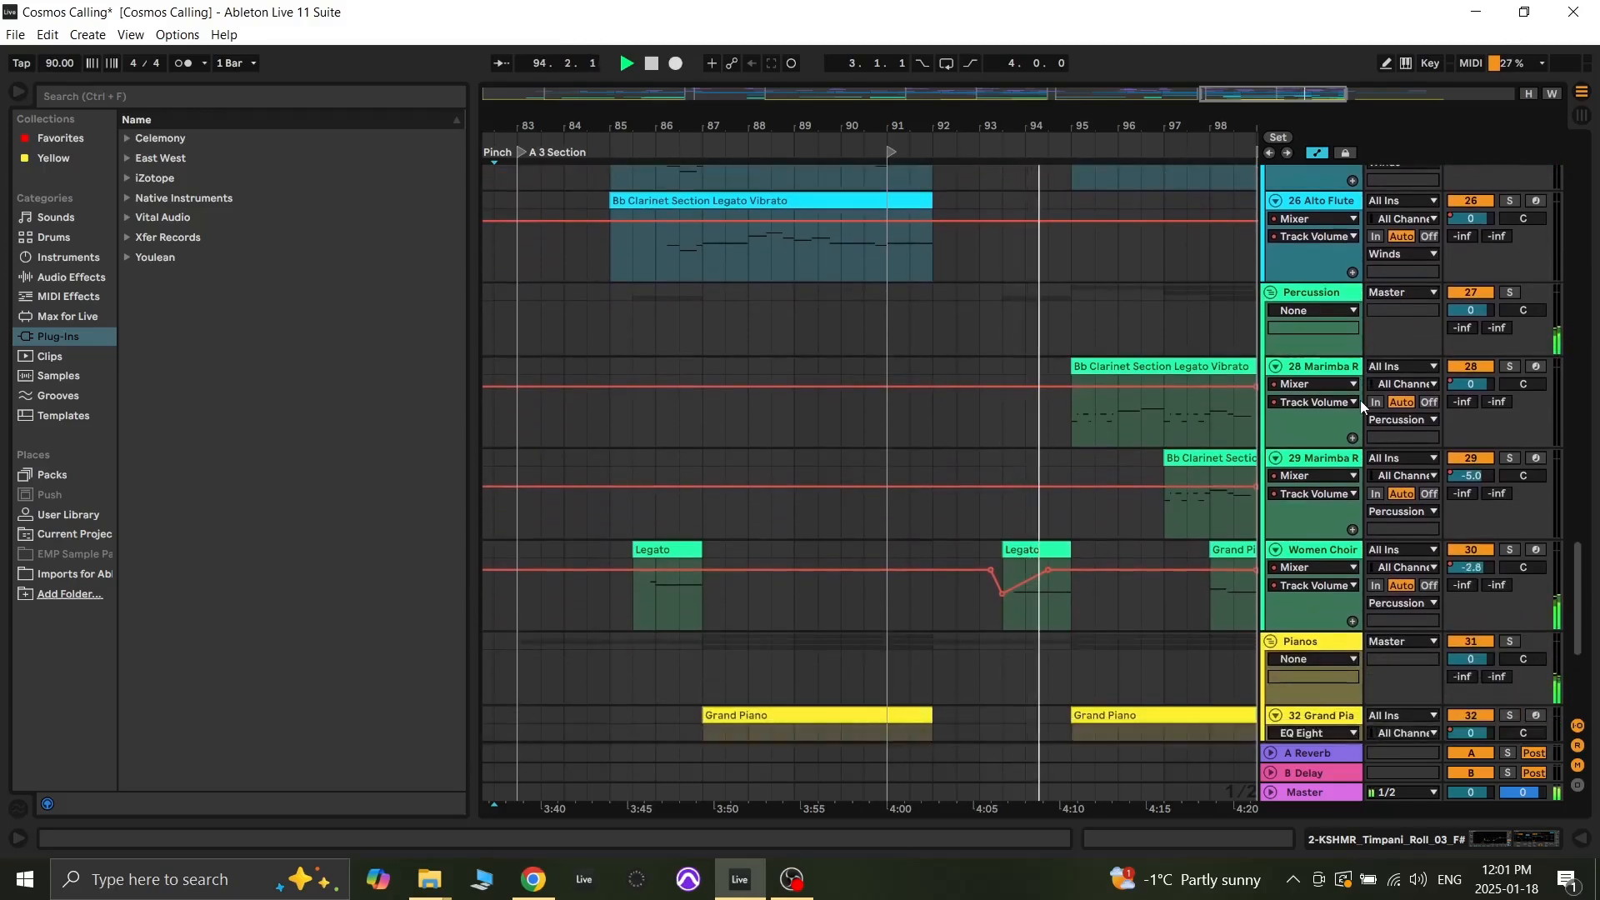
{"action": "scroll", "coordinate": [1360, 403], "scroll_direction": "down", "scroll_amount": 5}
{"action": "scroll", "coordinate": [1359, 403], "scroll_direction": "down", "scroll_amount": 6}
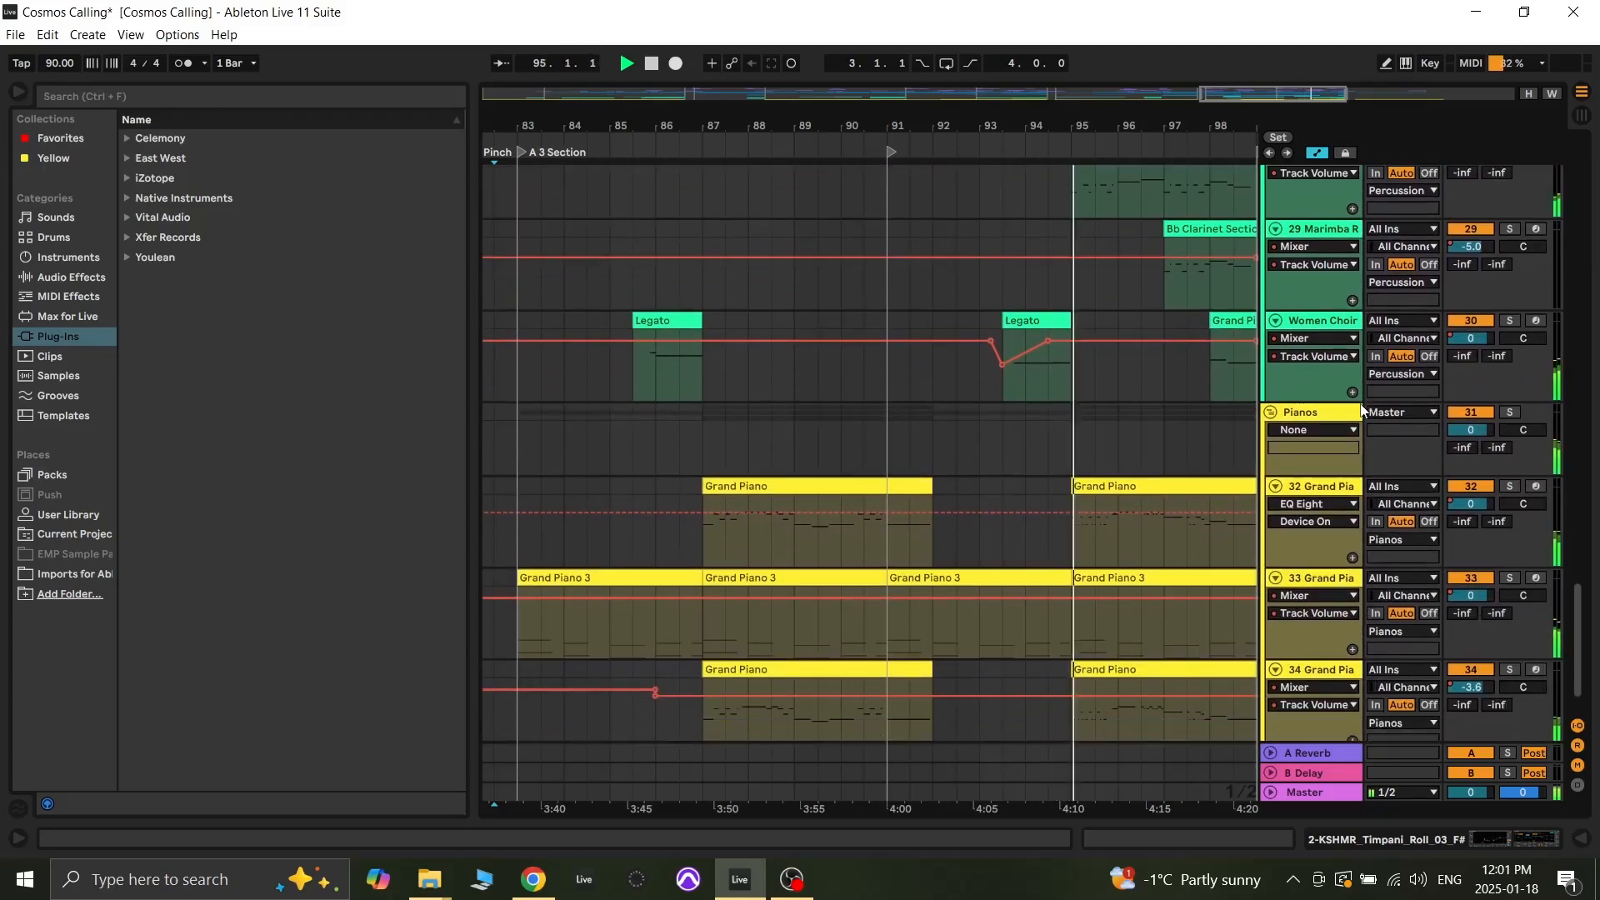
{"action": "scroll", "coordinate": [1361, 409], "scroll_direction": "down", "scroll_amount": 2}
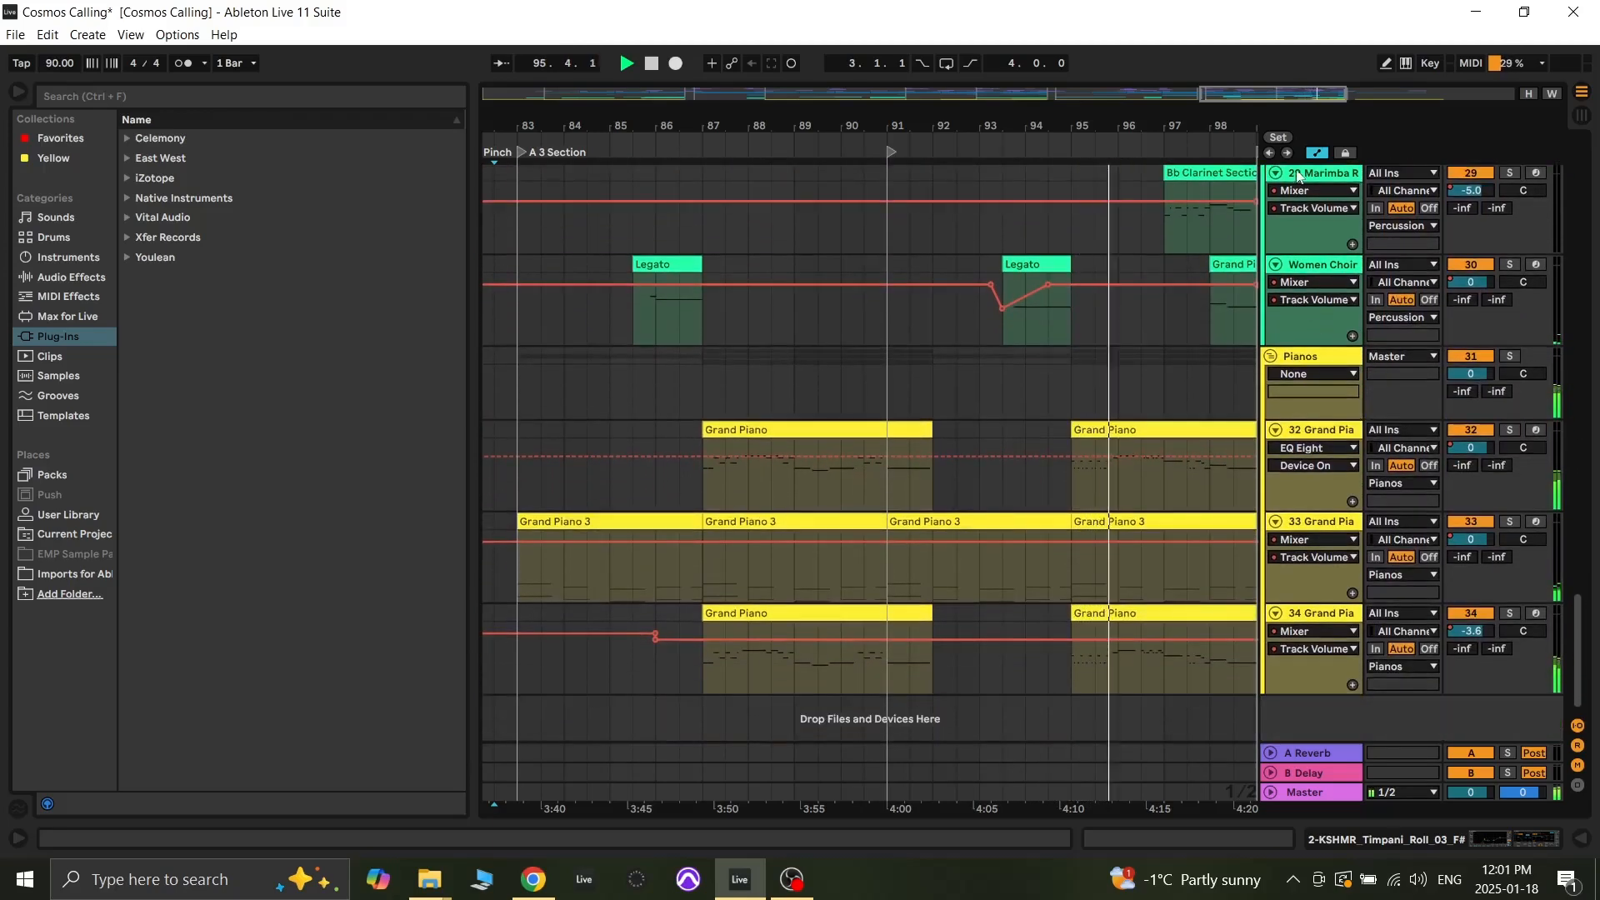
Step: Show the whole arrangement and review the automation of all tracks from the pianos back up to the drums
{"action": "left_click_drag", "start_coordinate": [1290, 95], "coordinate": [1289, 17]}
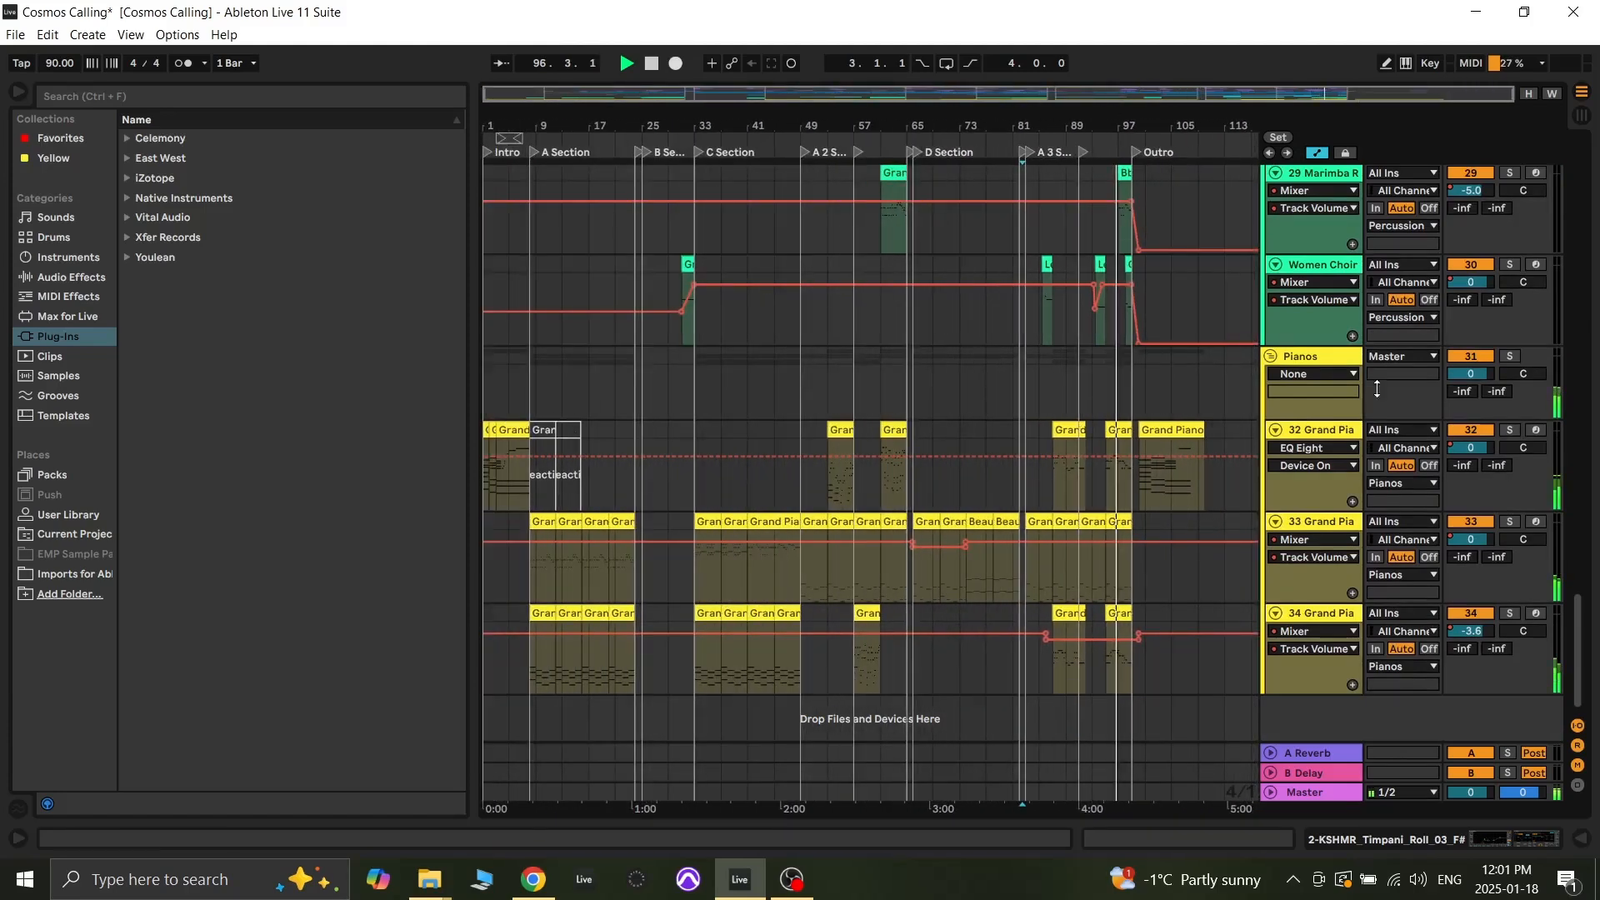
{"action": "scroll", "coordinate": [1081, 601], "scroll_direction": "up", "scroll_amount": 20}
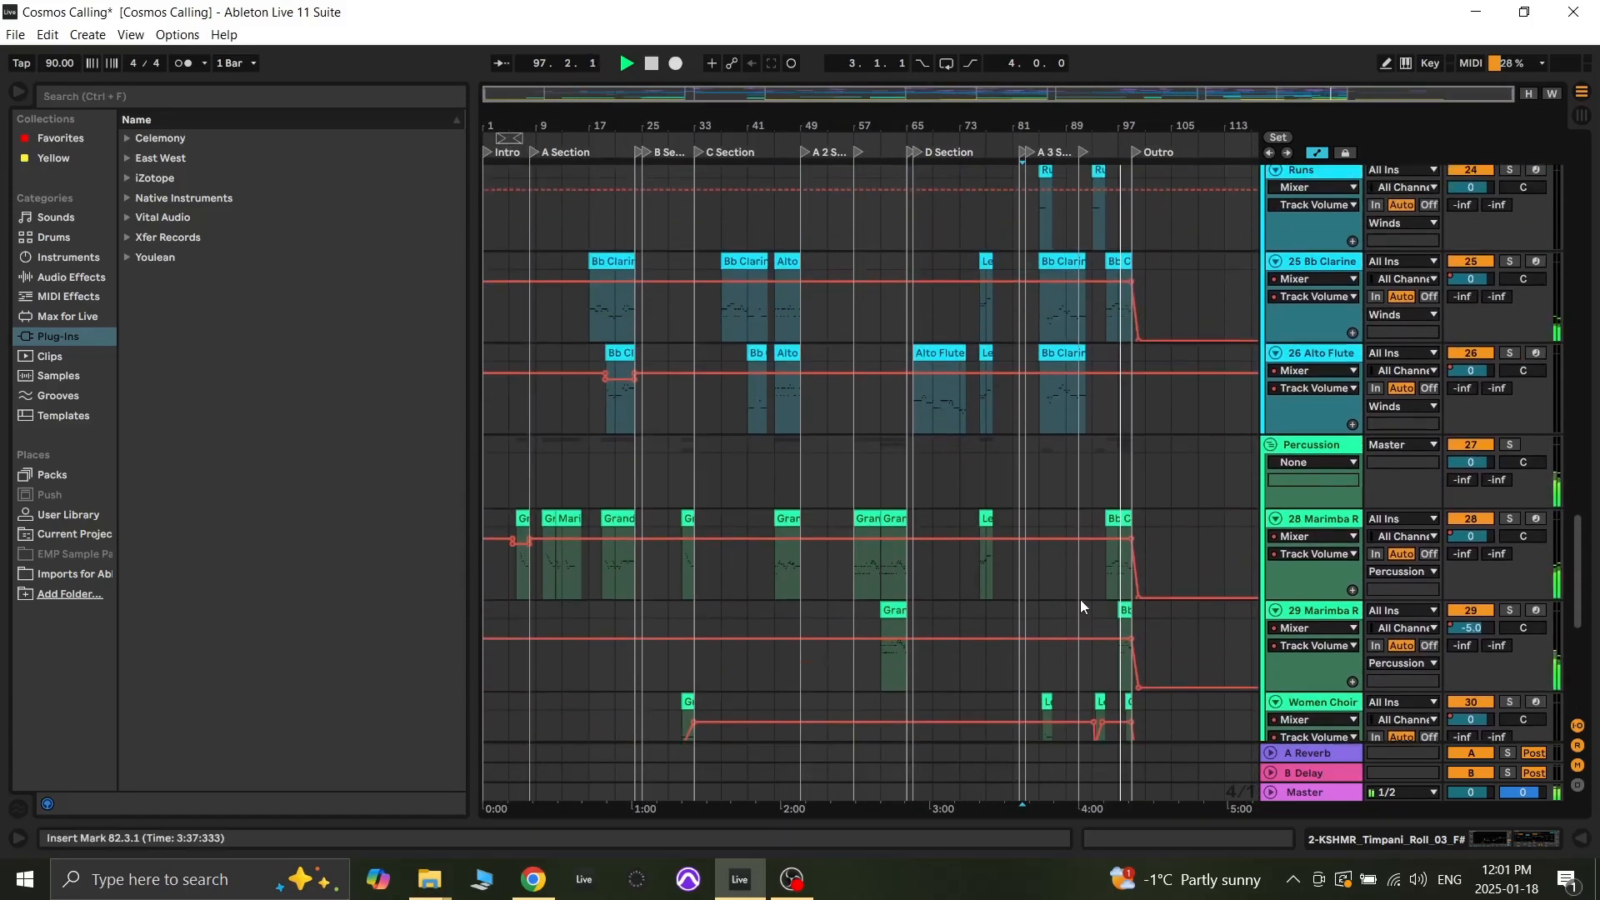
{"action": "scroll", "coordinate": [1082, 598], "scroll_direction": "up", "scroll_amount": 14}
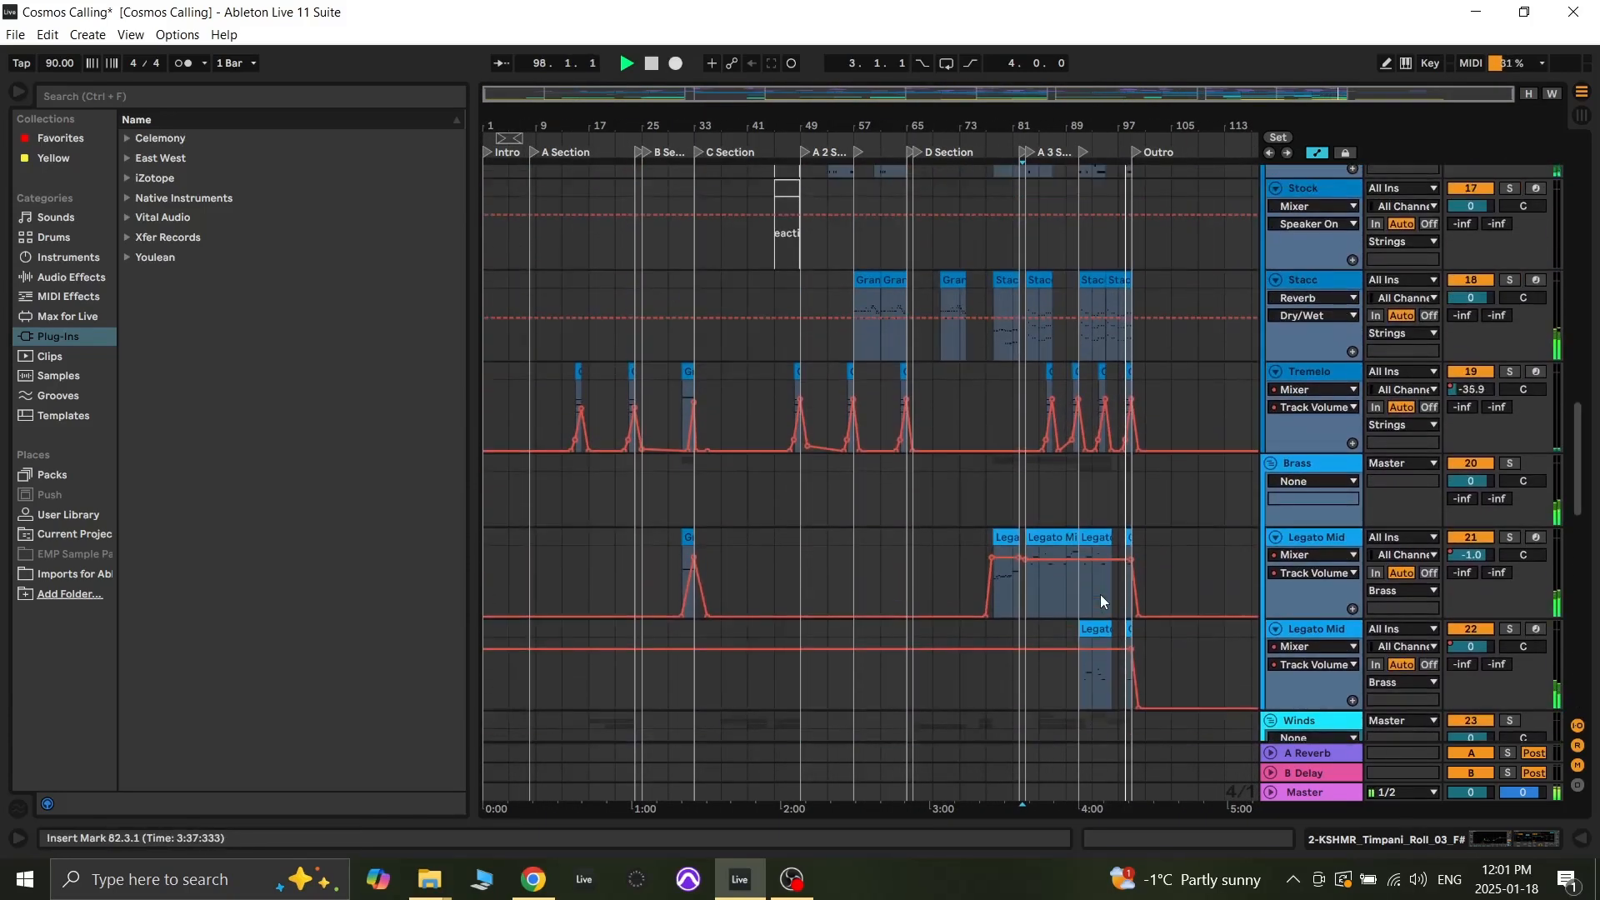
{"action": "scroll", "coordinate": [1099, 592], "scroll_direction": "up", "scroll_amount": 20}
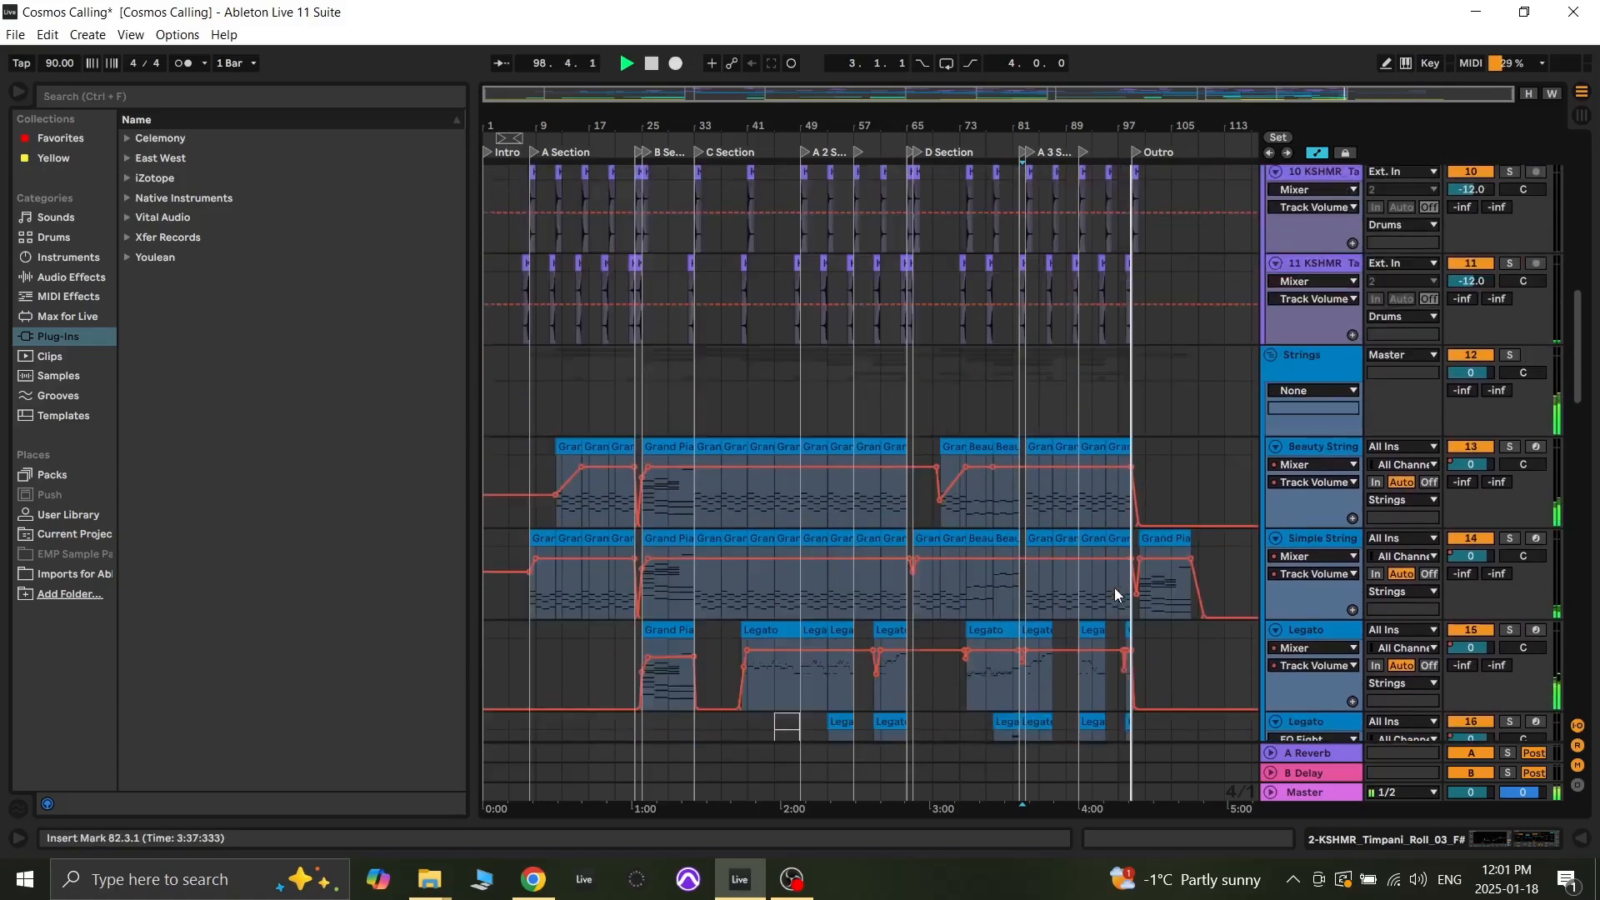
{"action": "scroll", "coordinate": [1113, 588], "scroll_direction": "up", "scroll_amount": 17}
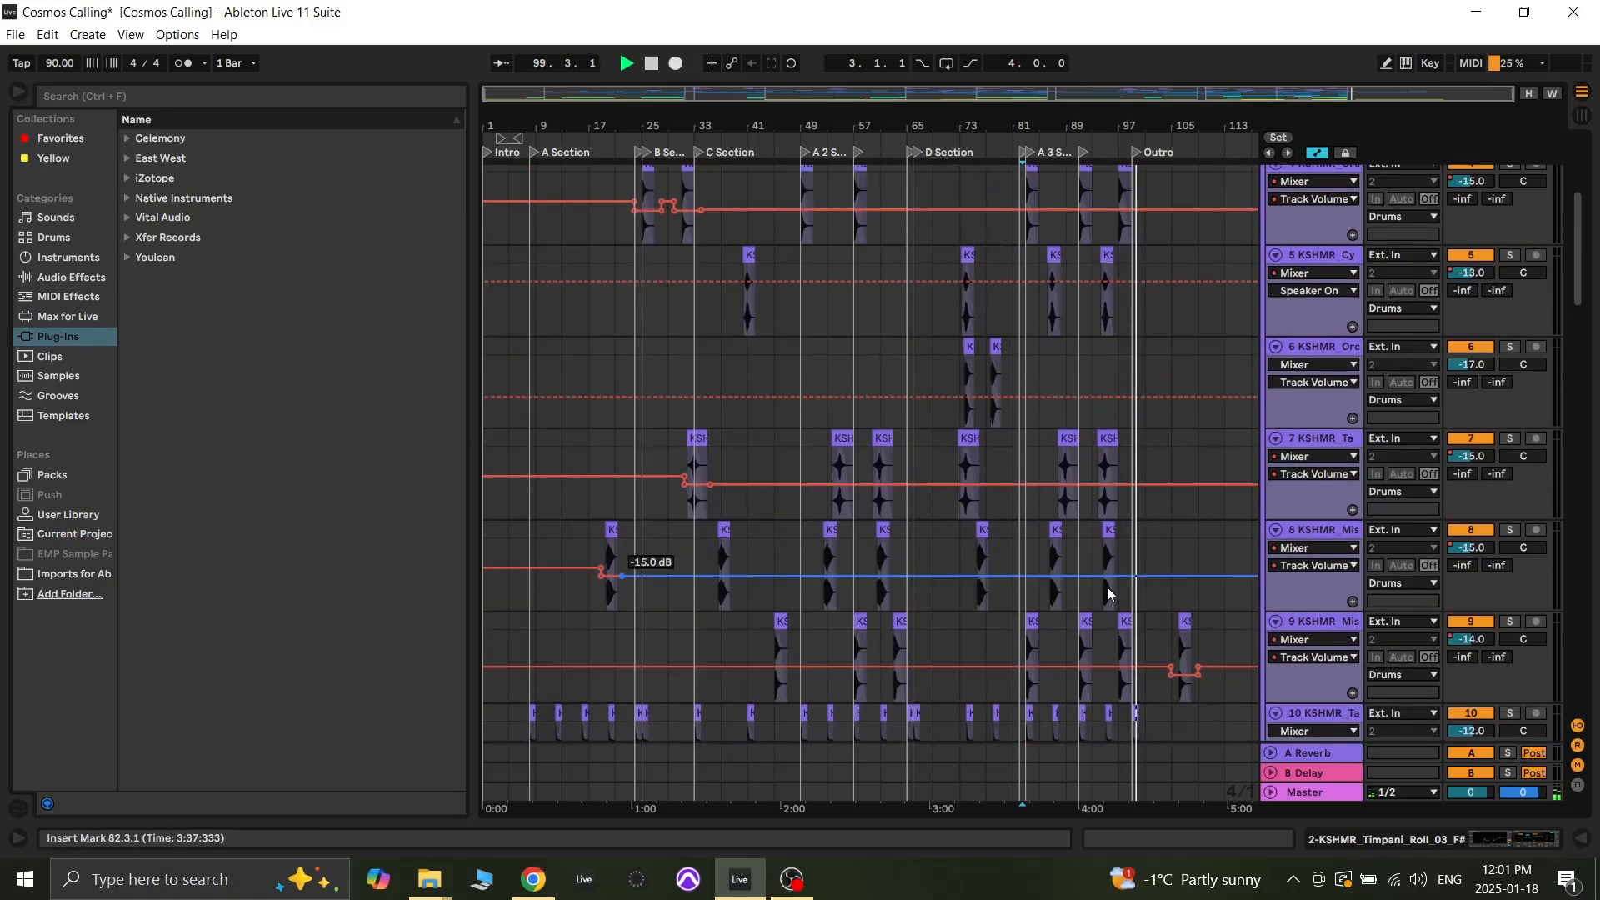